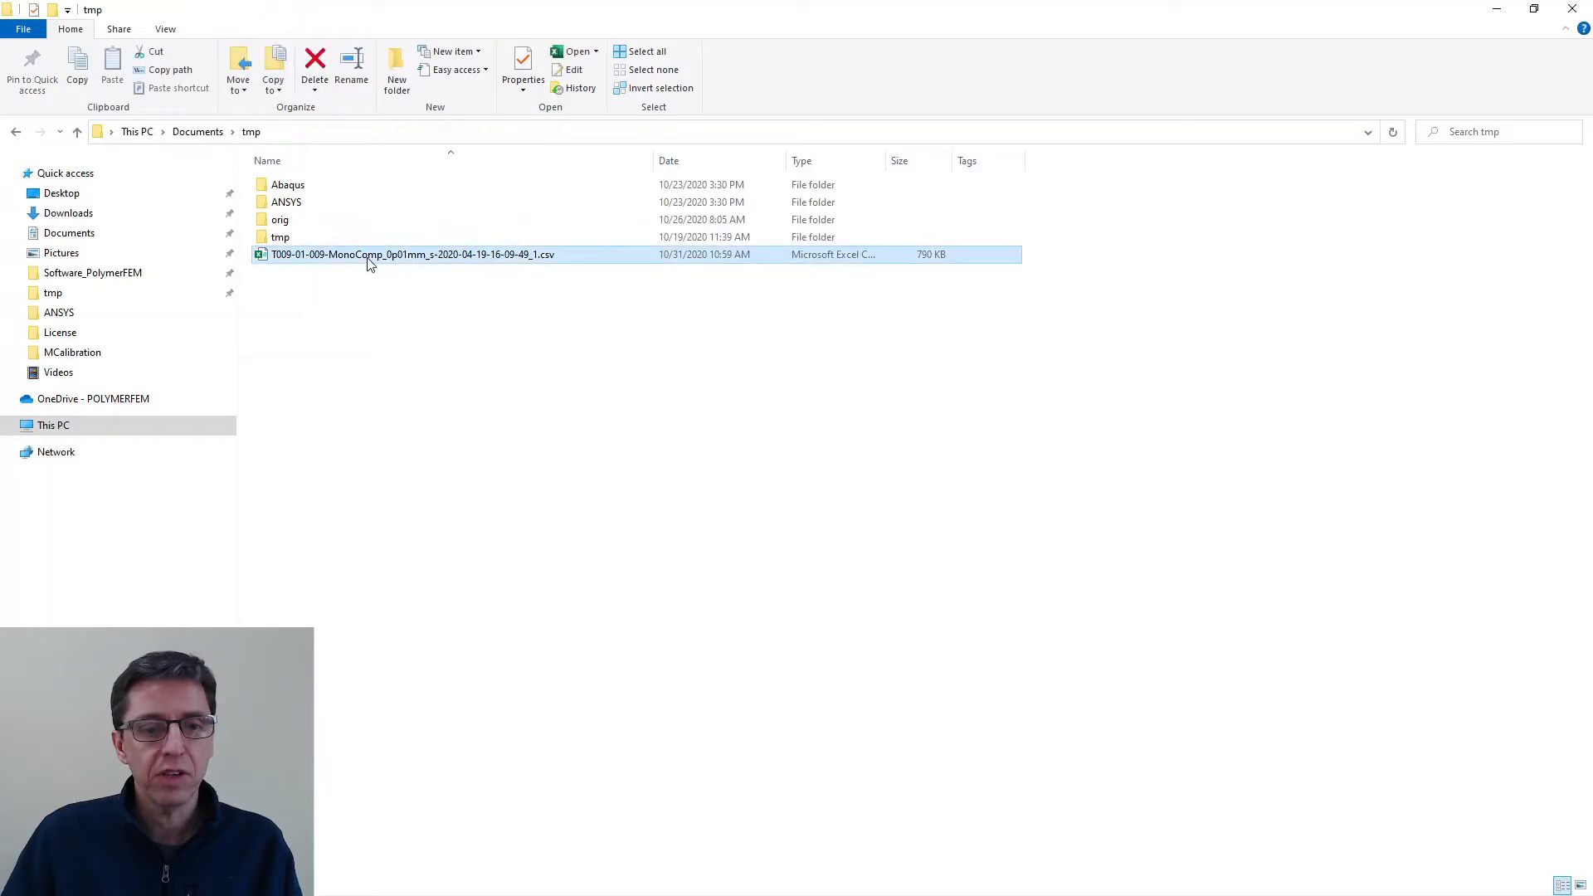
double_click(370, 262)
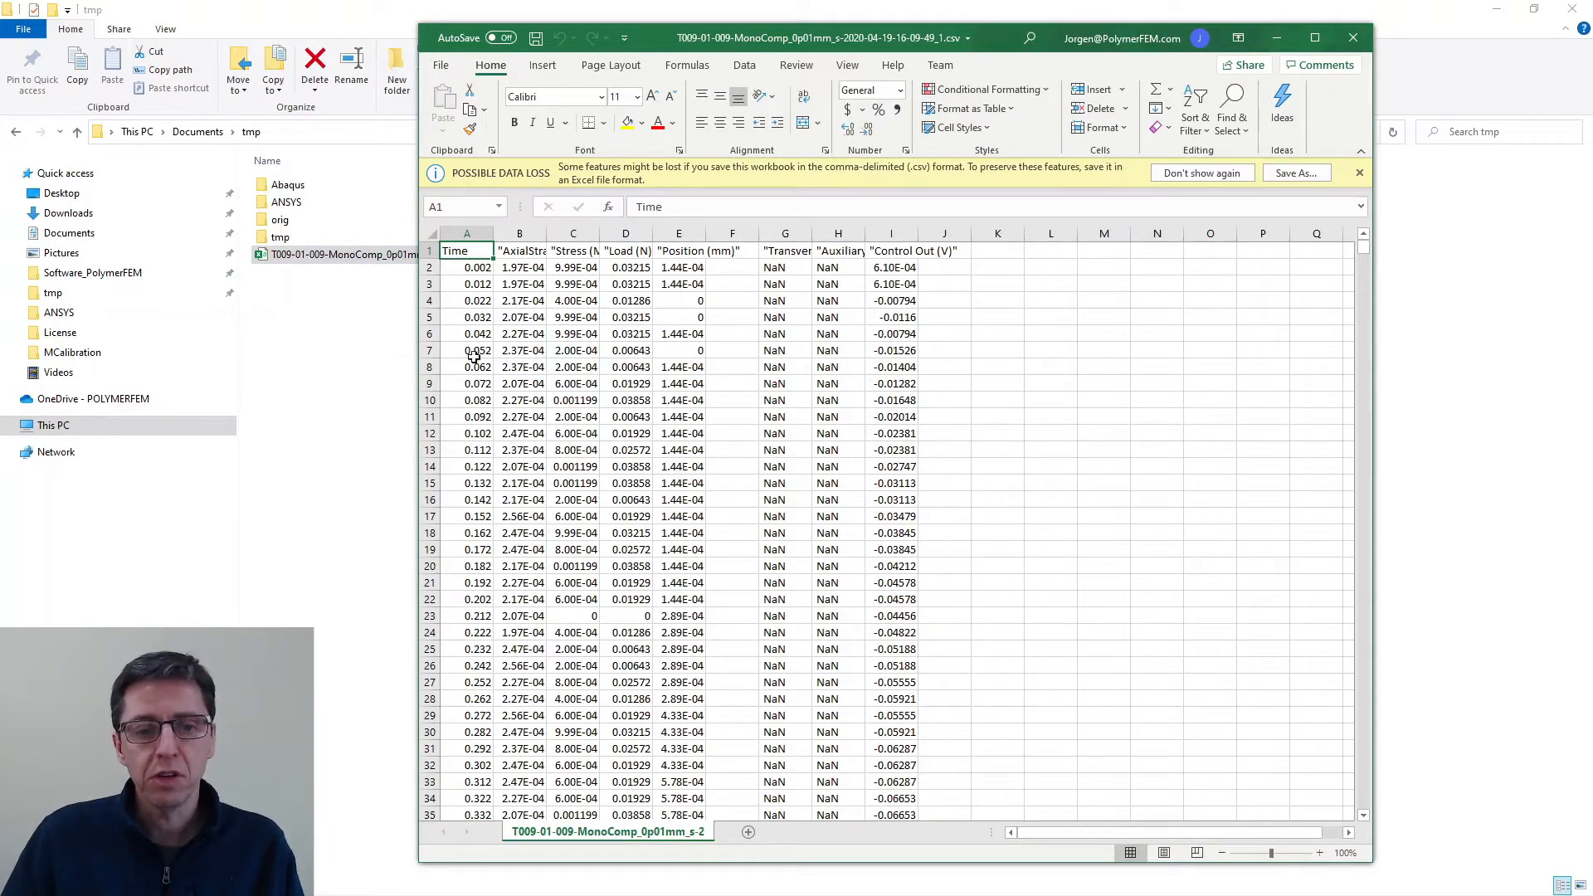
left_click(773, 381)
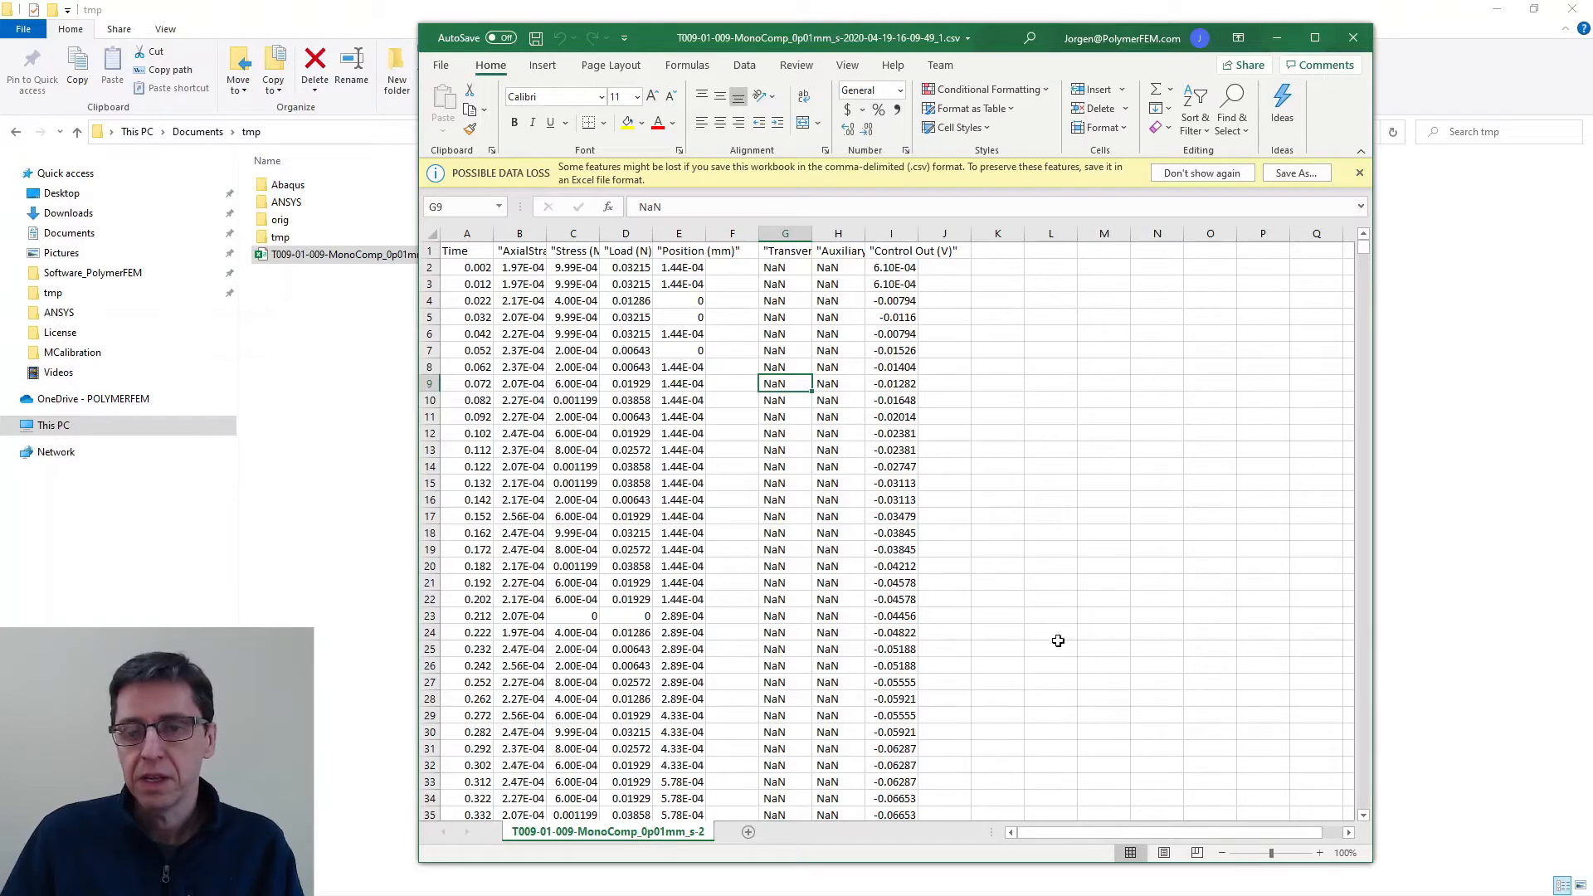
left_click(1354, 38)
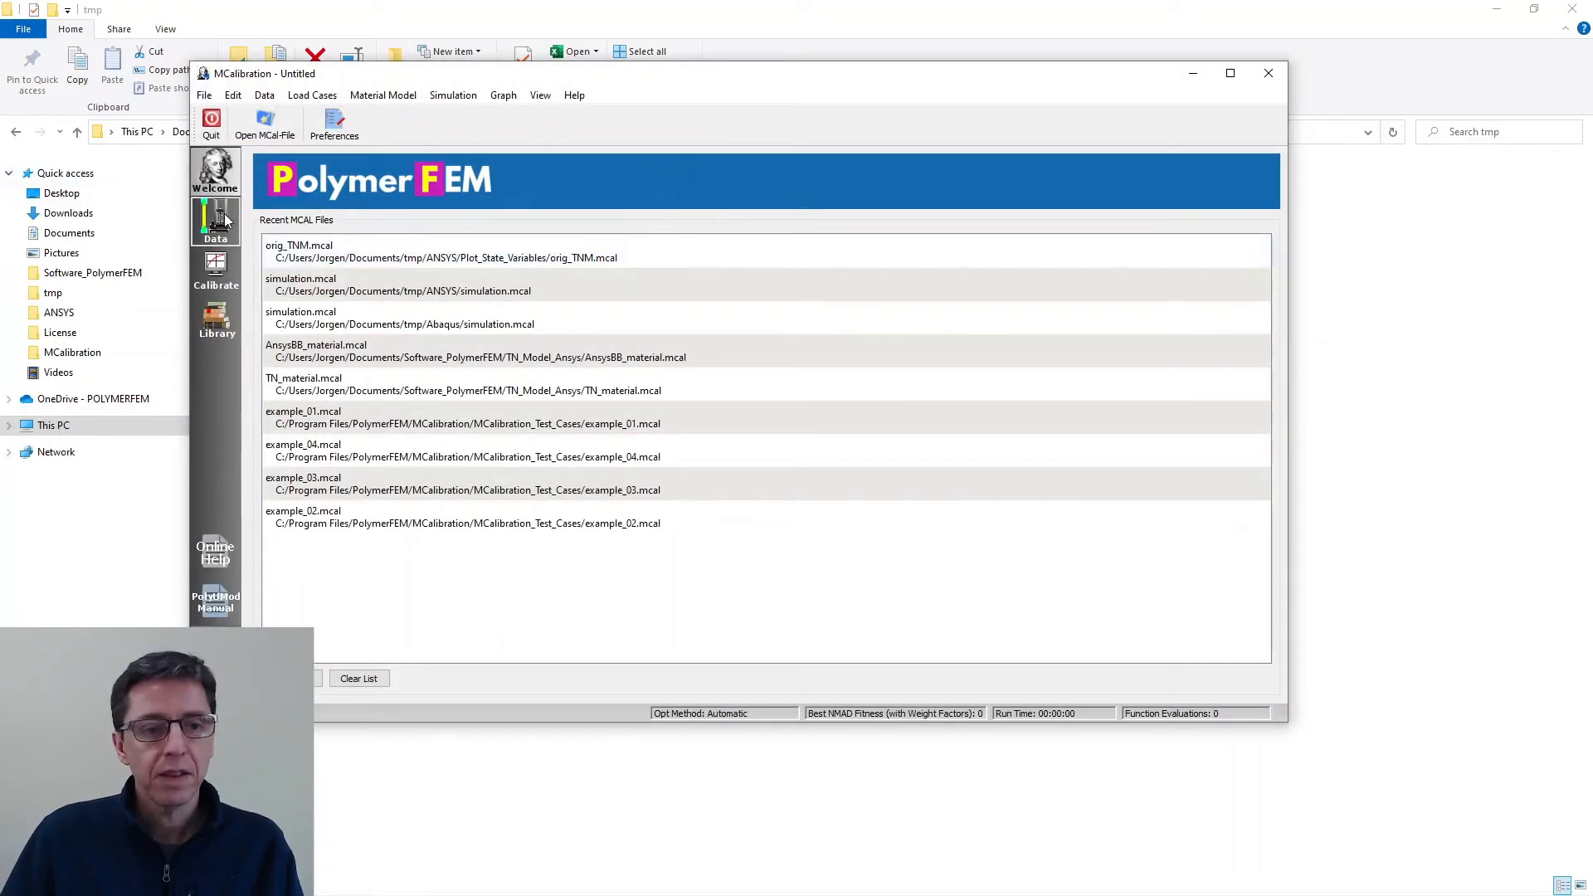
left_click(218, 222)
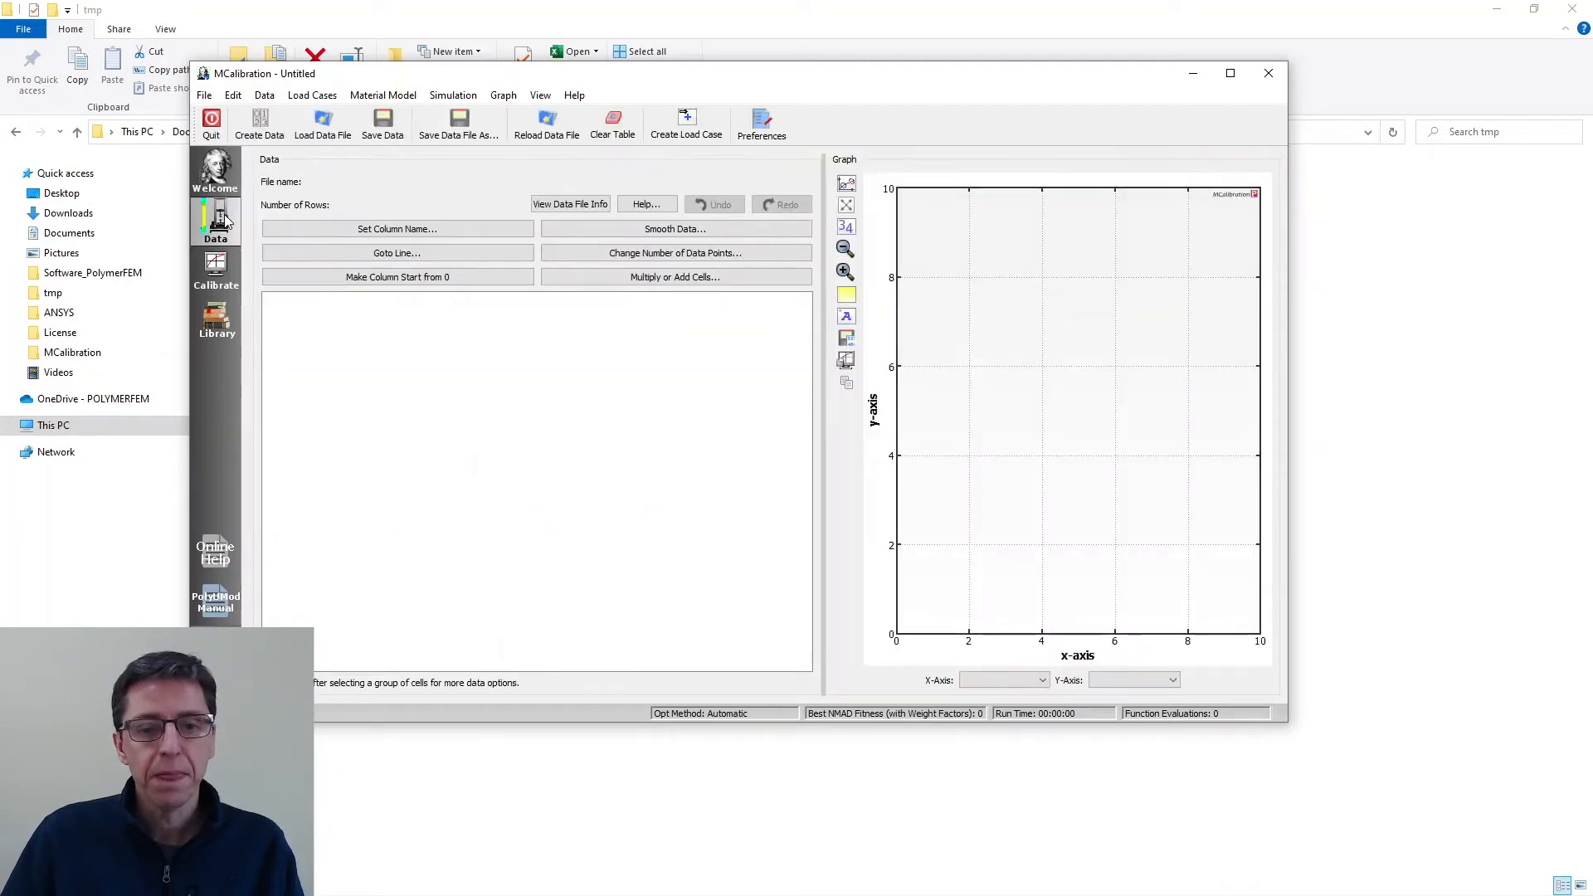
left_click(1230, 73)
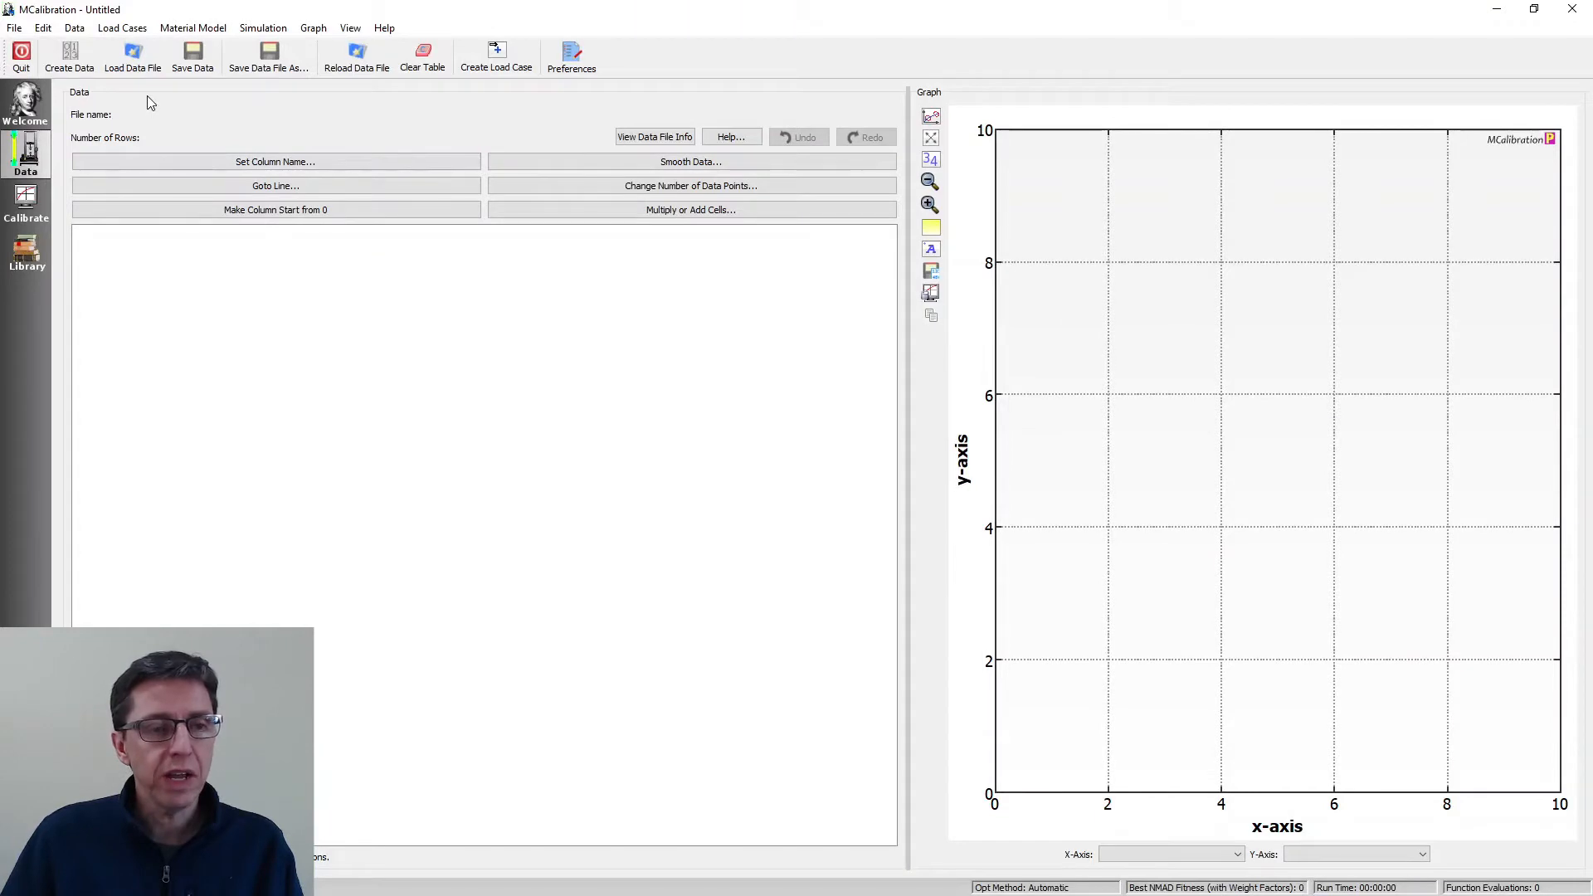
left_click(132, 67)
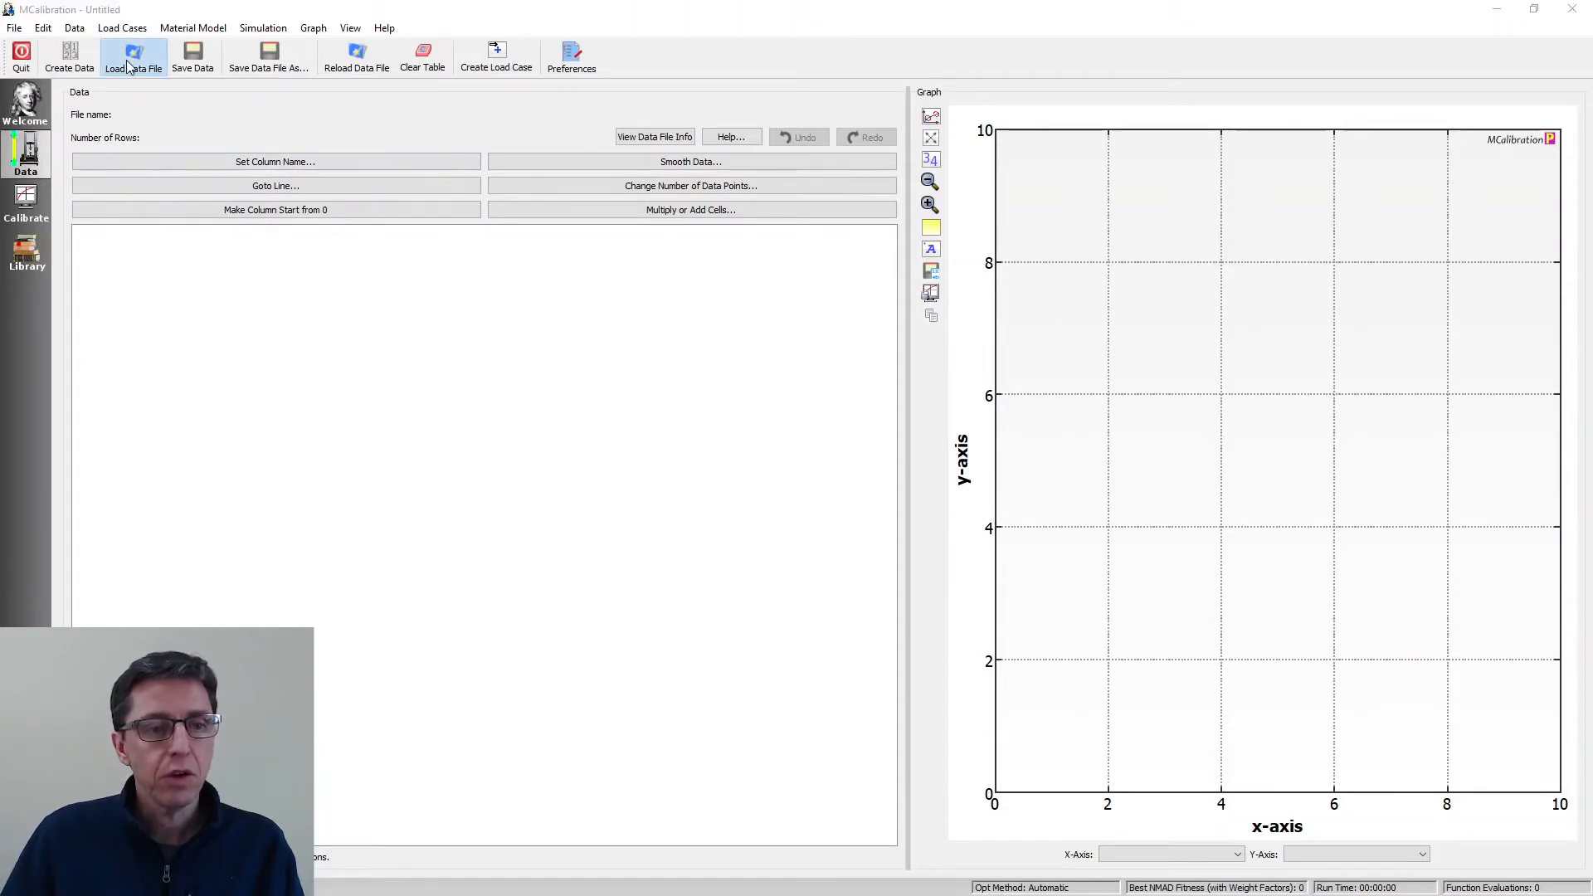
left_click(298, 211)
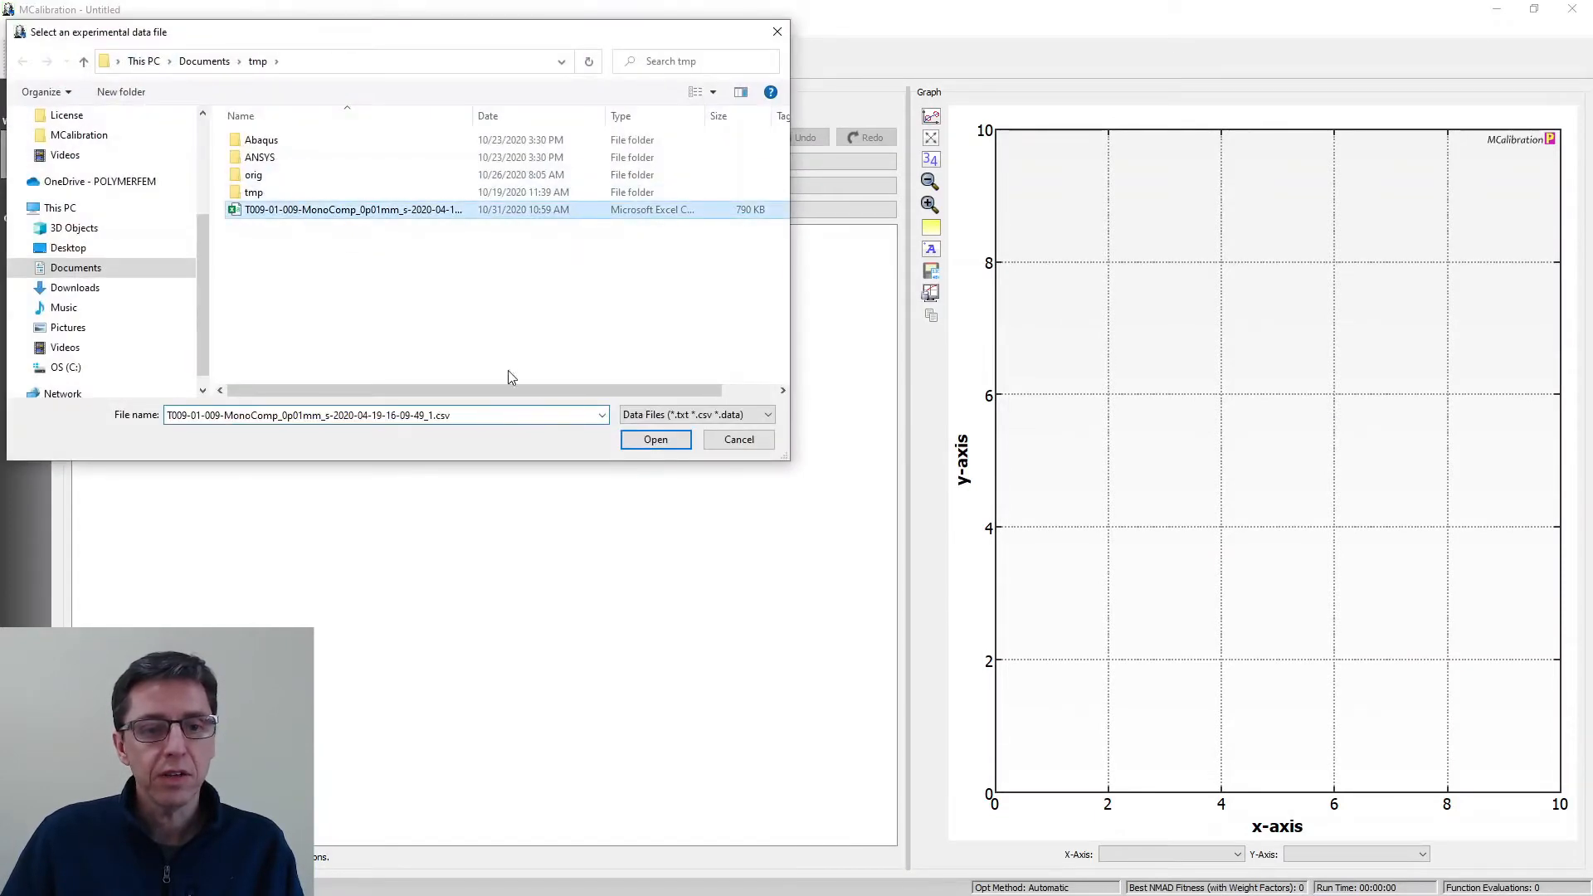
left_click(664, 443)
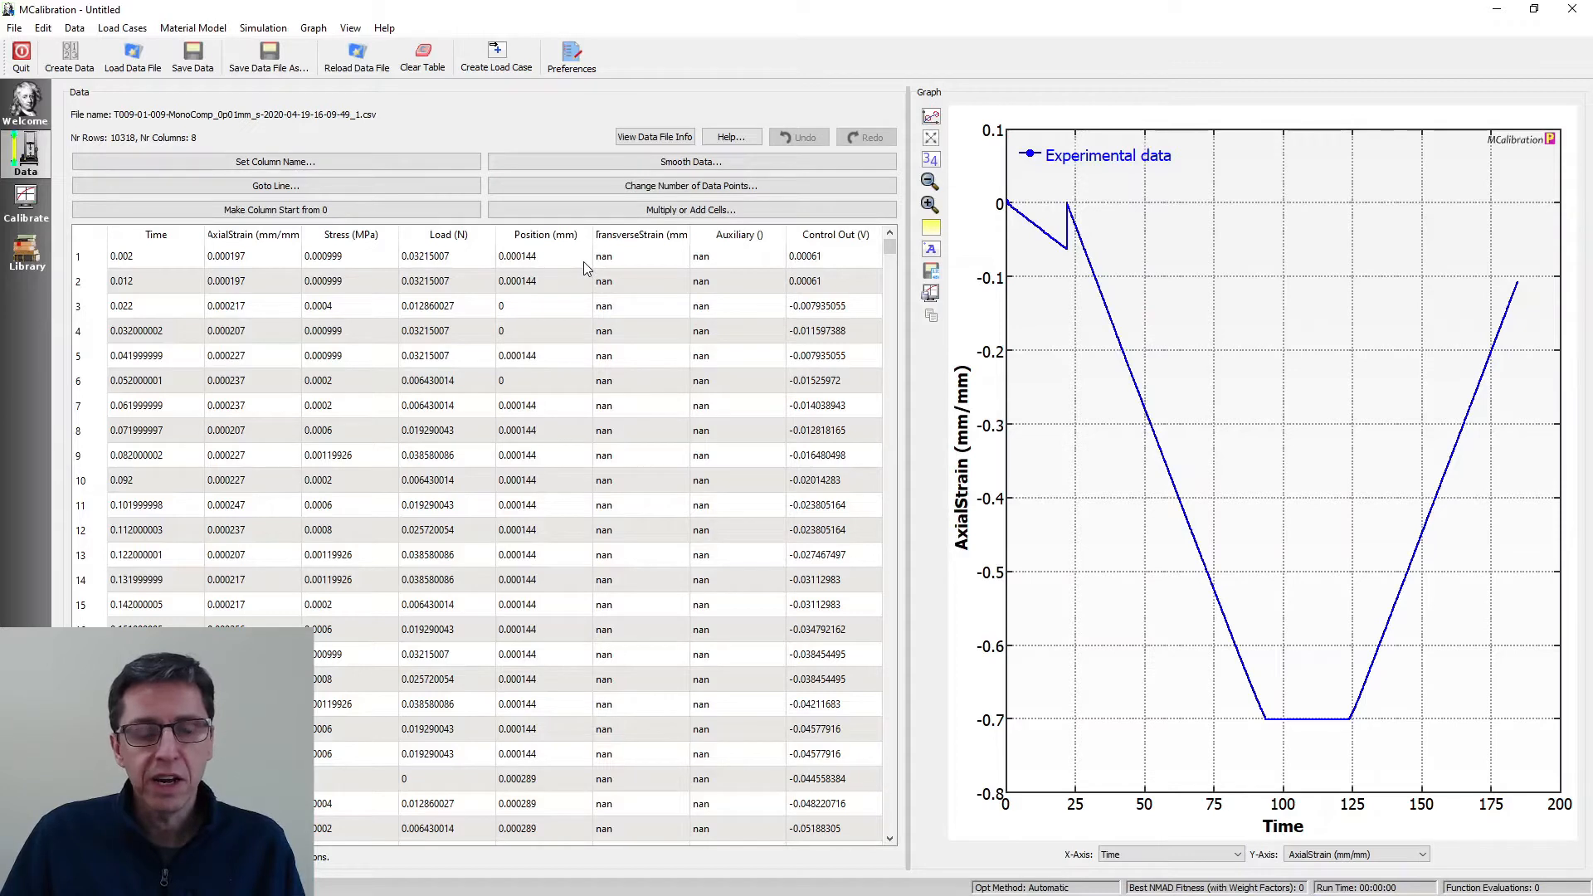
- Remove the Load, Position, TransverseStrain, Auxiliary and Control Out columns from the data table
left_click(833, 235)
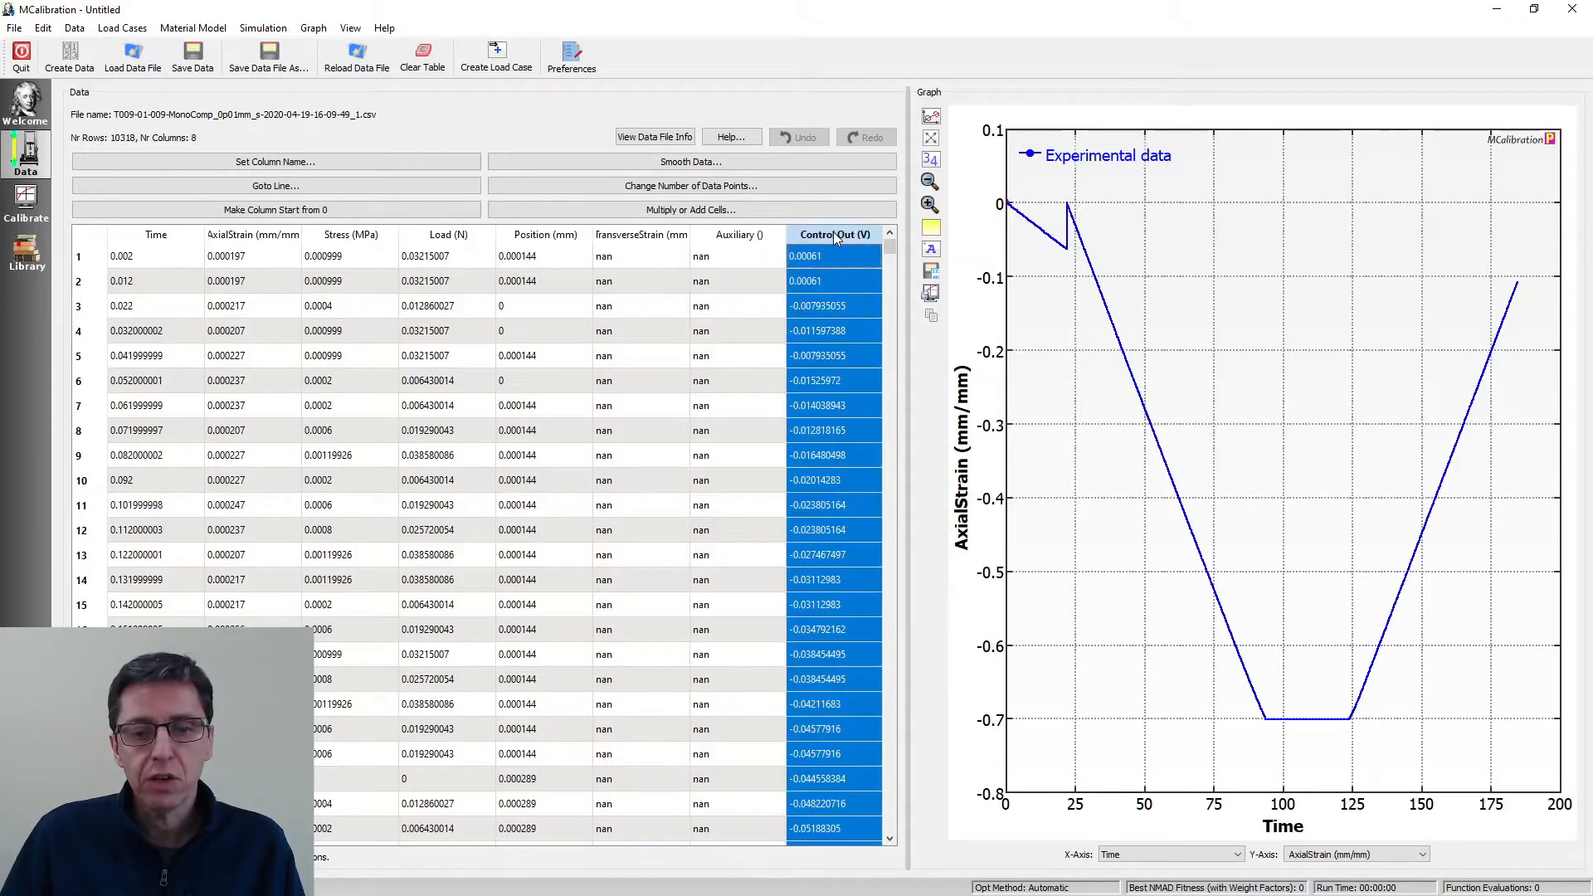
left_click(733, 235, "shift")
left_click(639, 235, "shift")
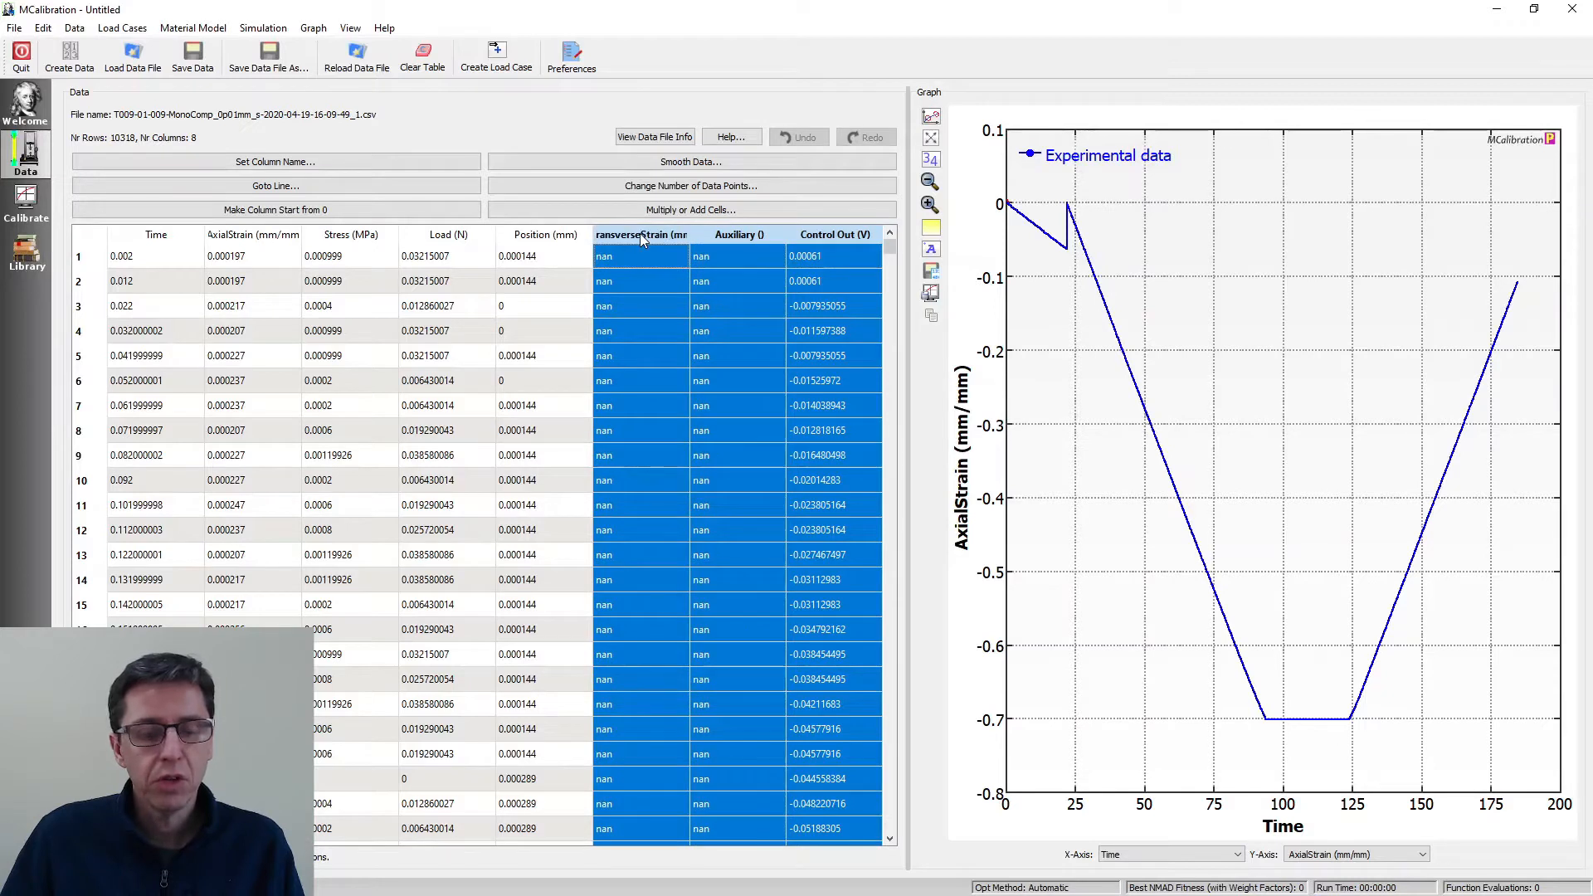
left_click(554, 235, "shift")
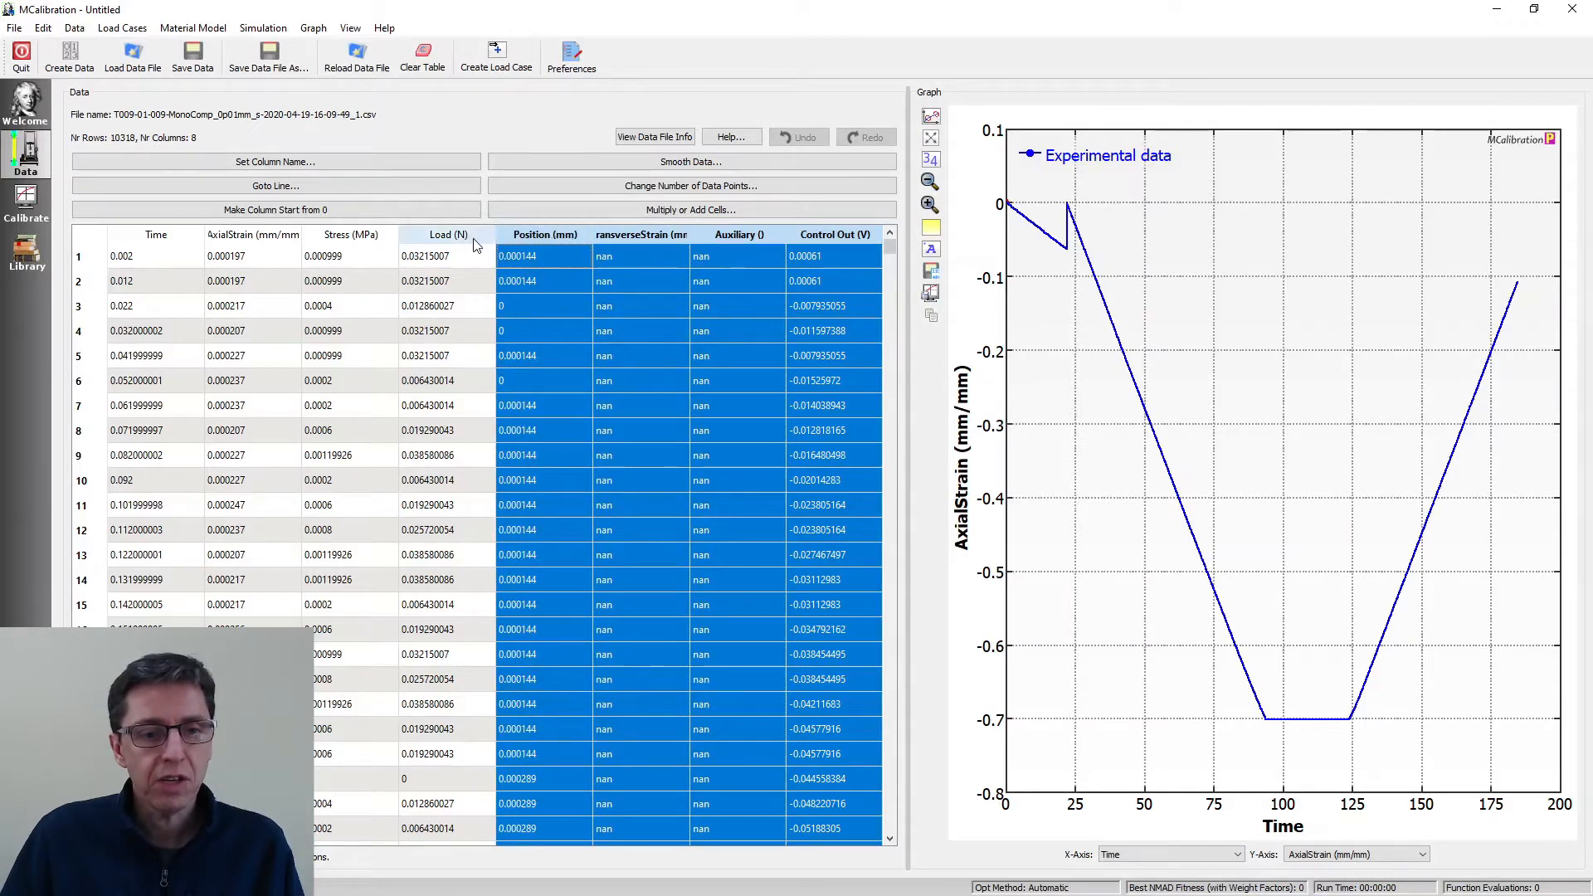
left_click(447, 236, "shift")
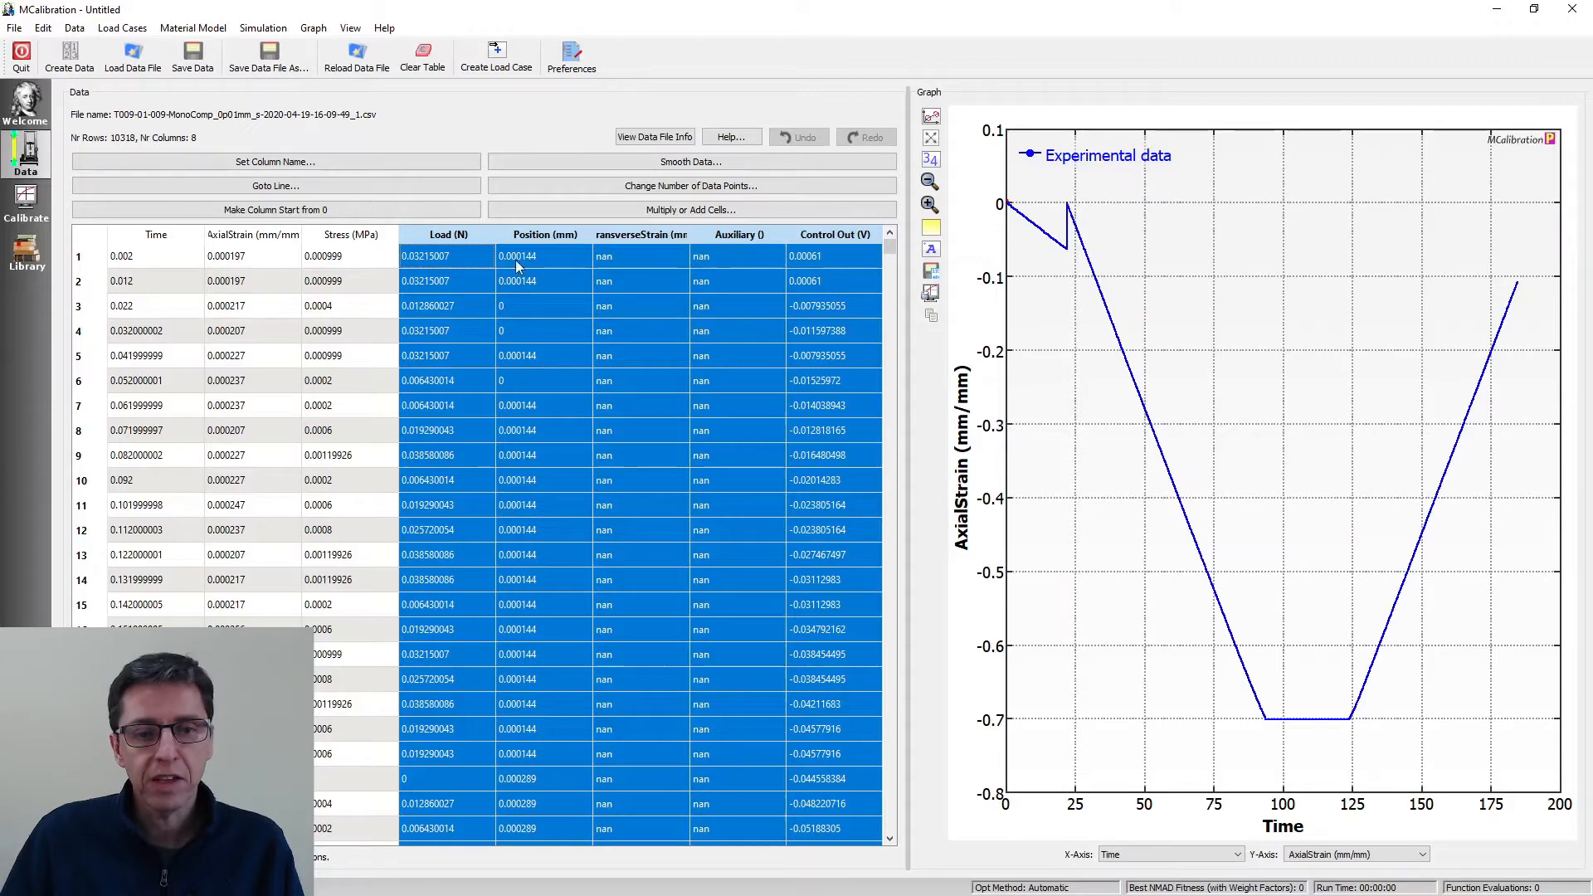
right_click(565, 236)
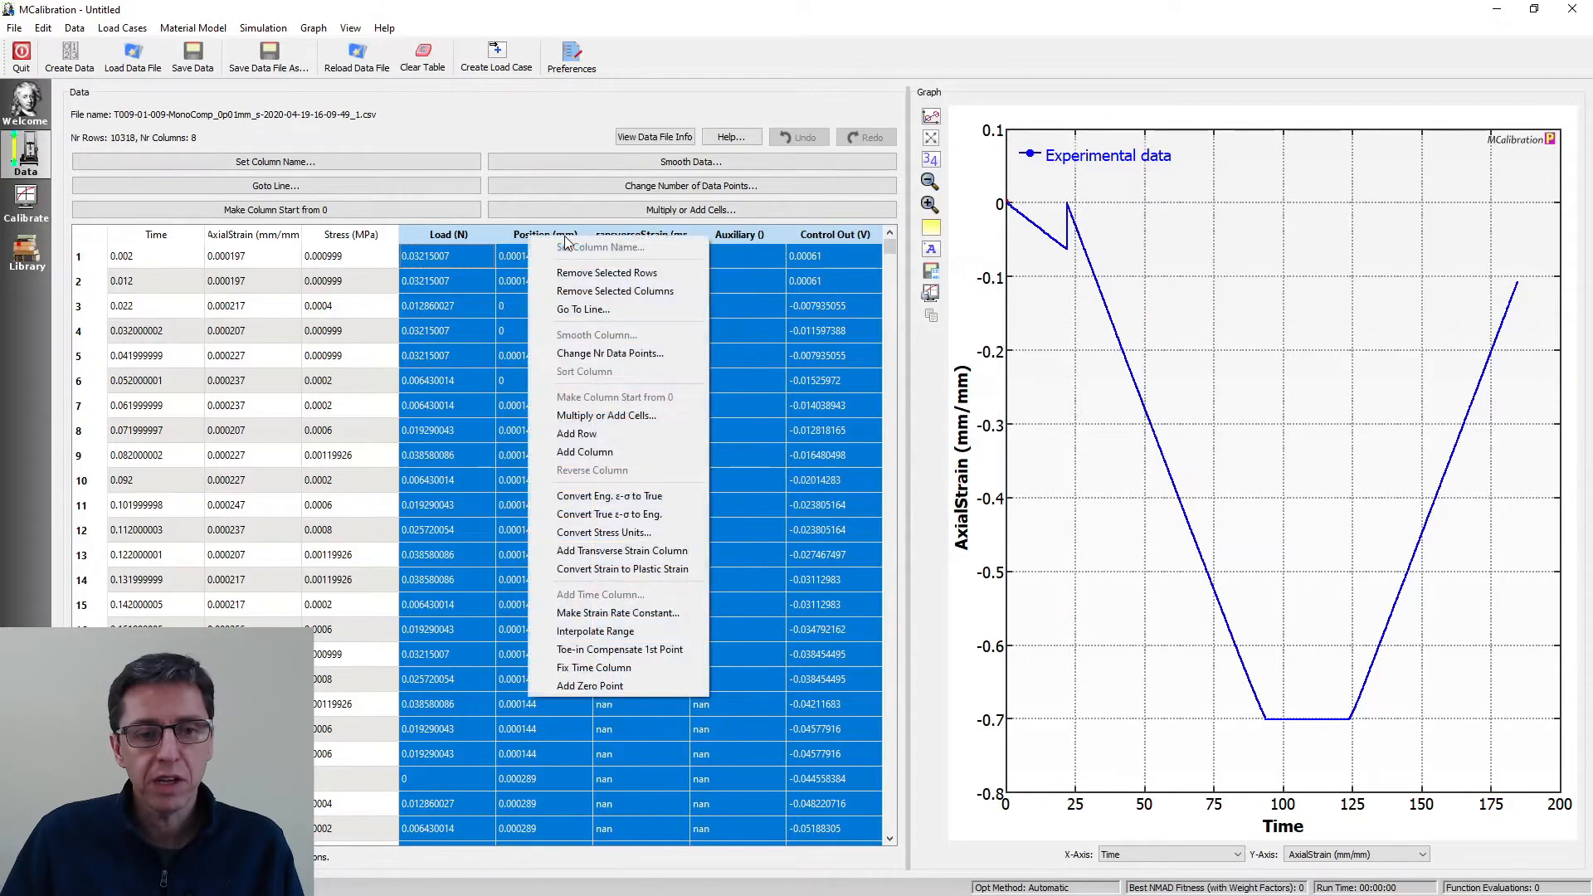
left_click(571, 292)
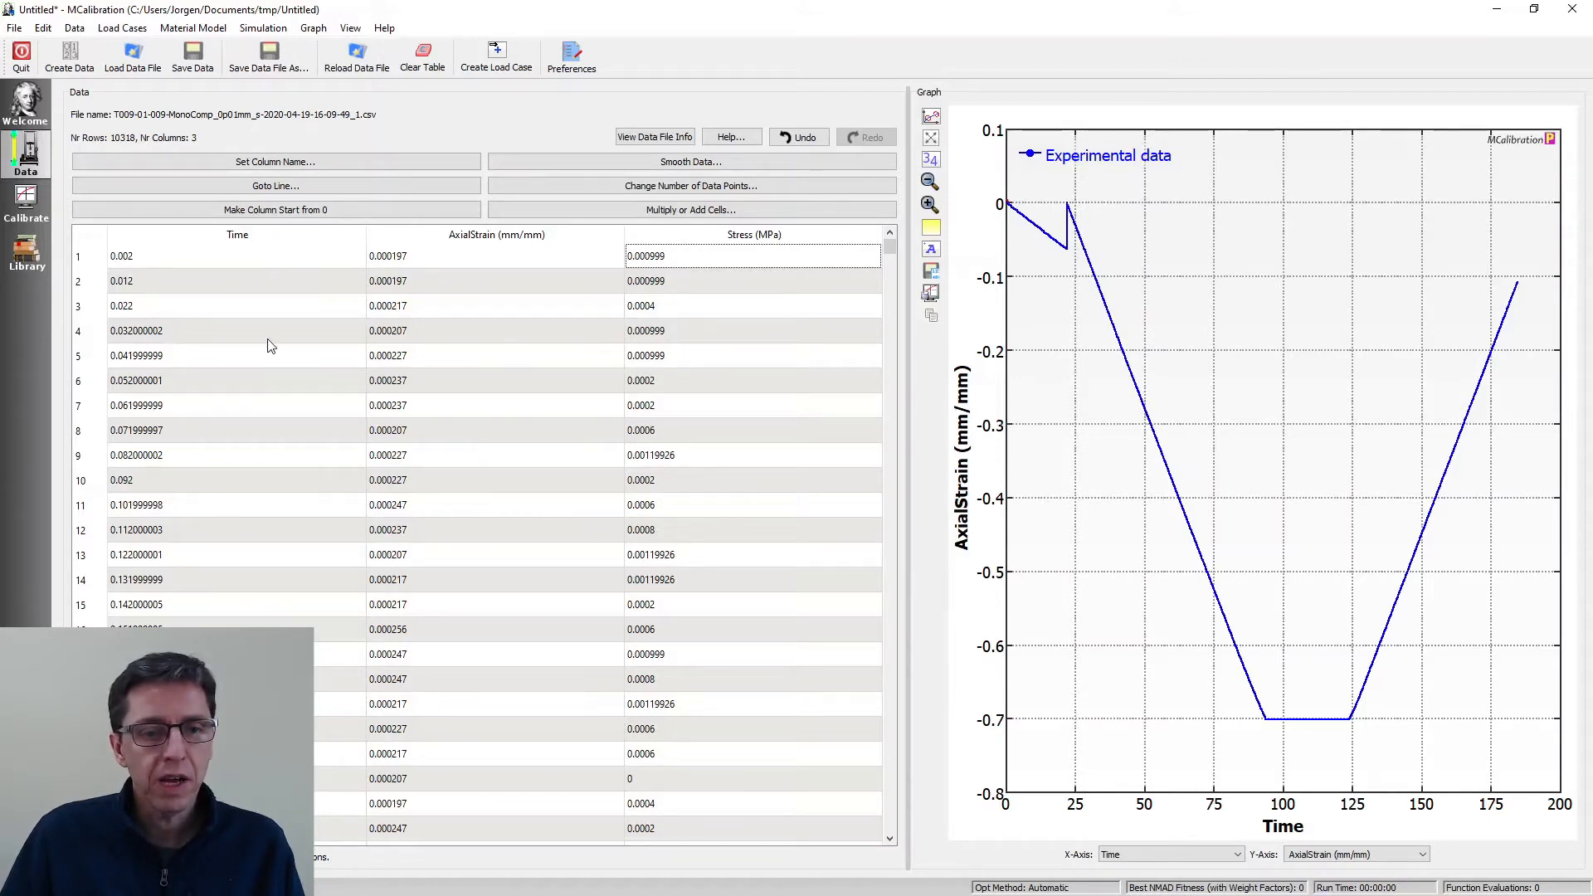
- Set the AxialStrain column's name to the predefined Engineering Strain
left_click(279, 289)
left_click(405, 281)
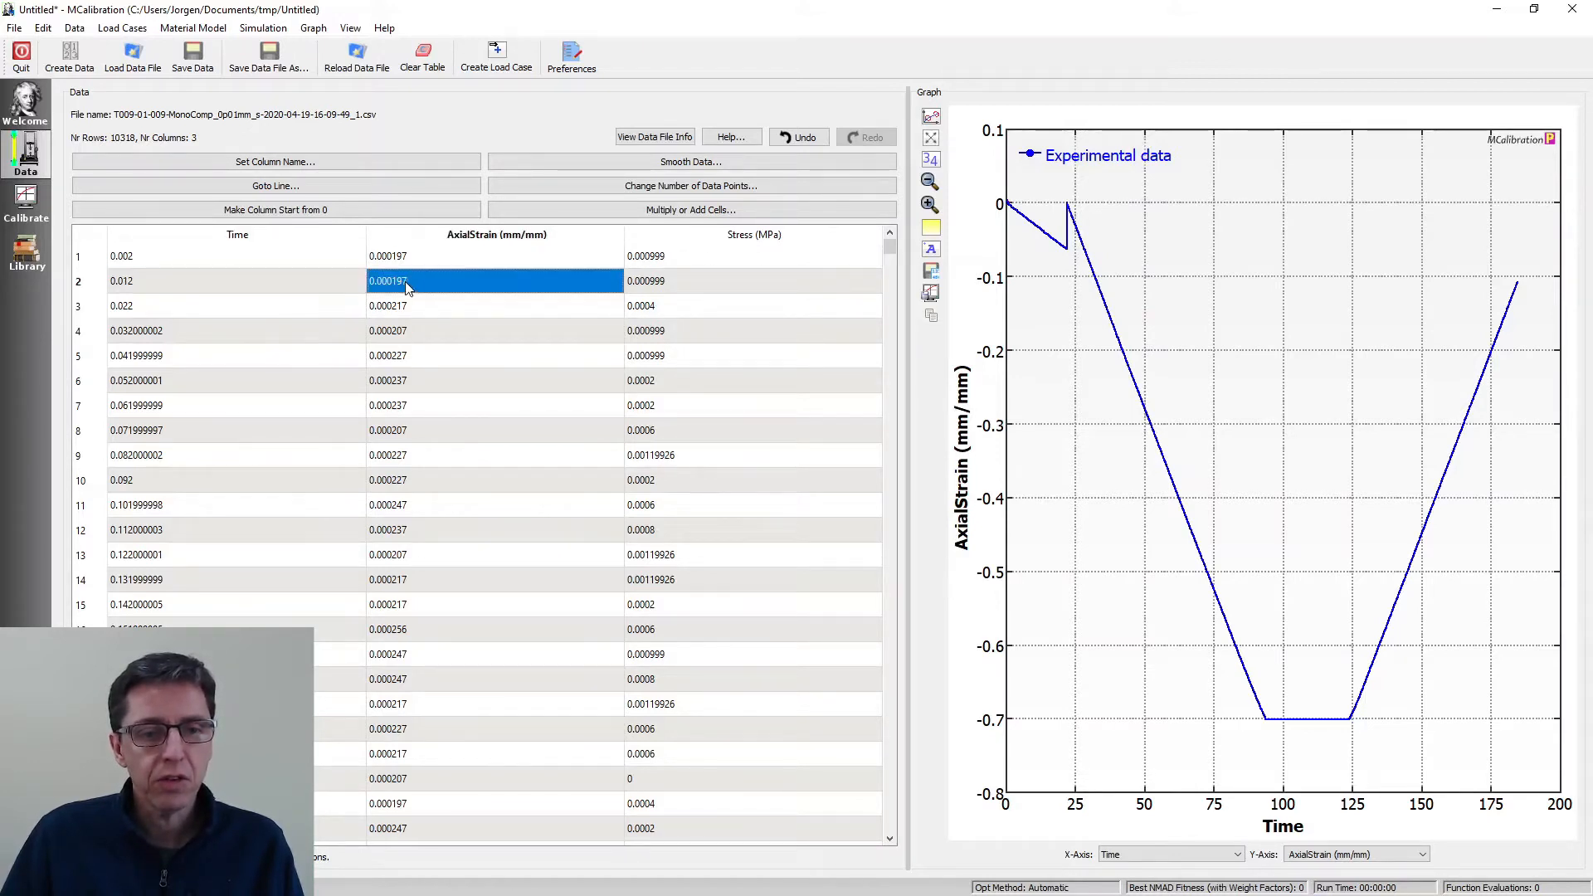
left_click(441, 237)
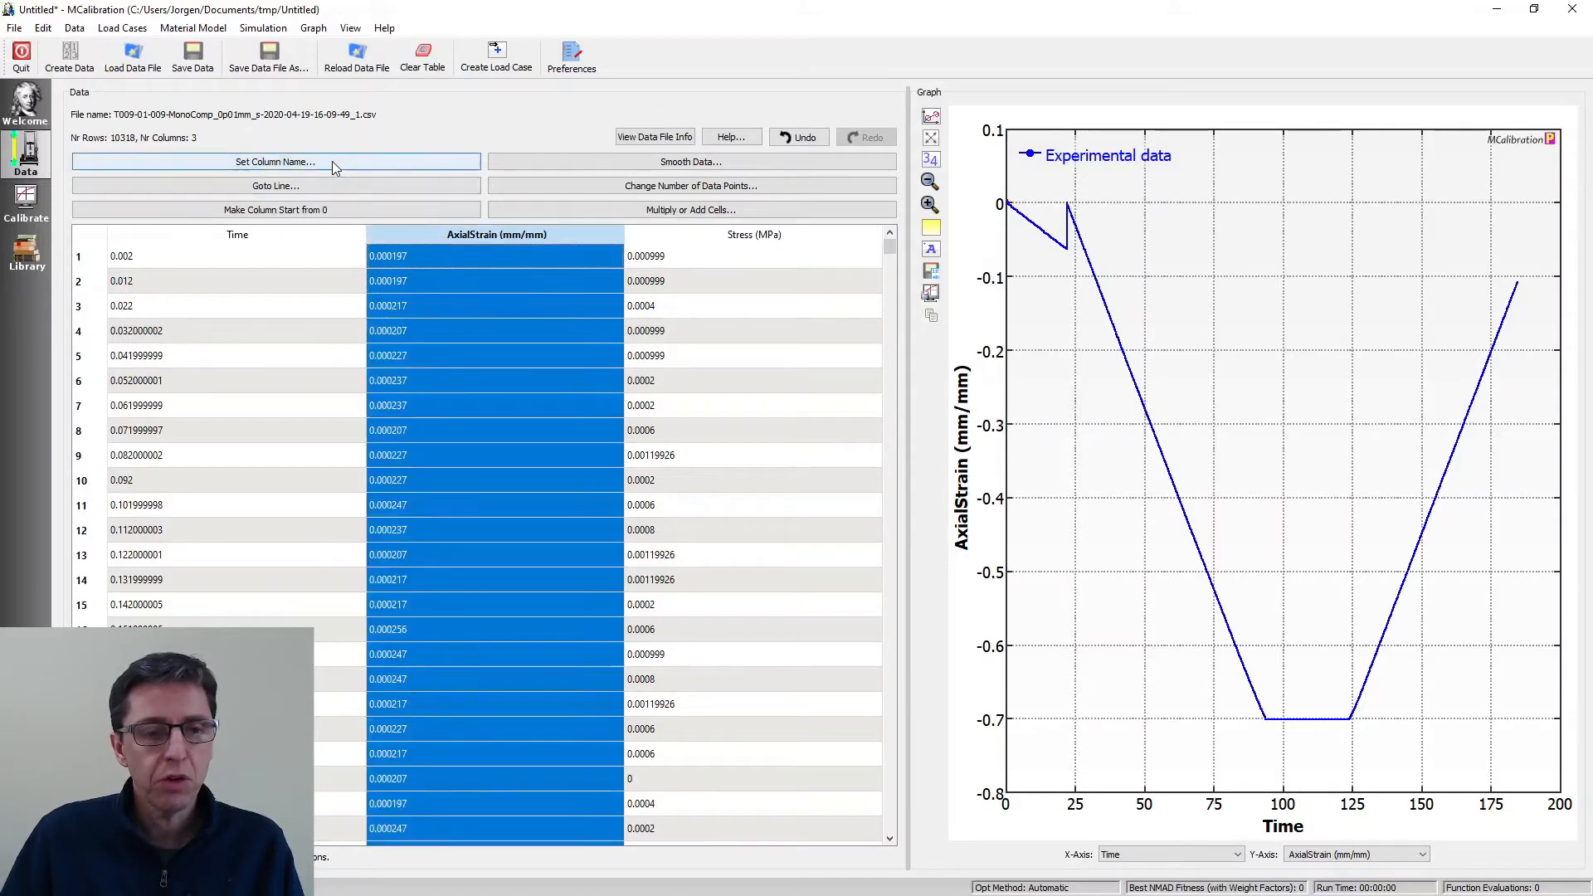
left_click(332, 164)
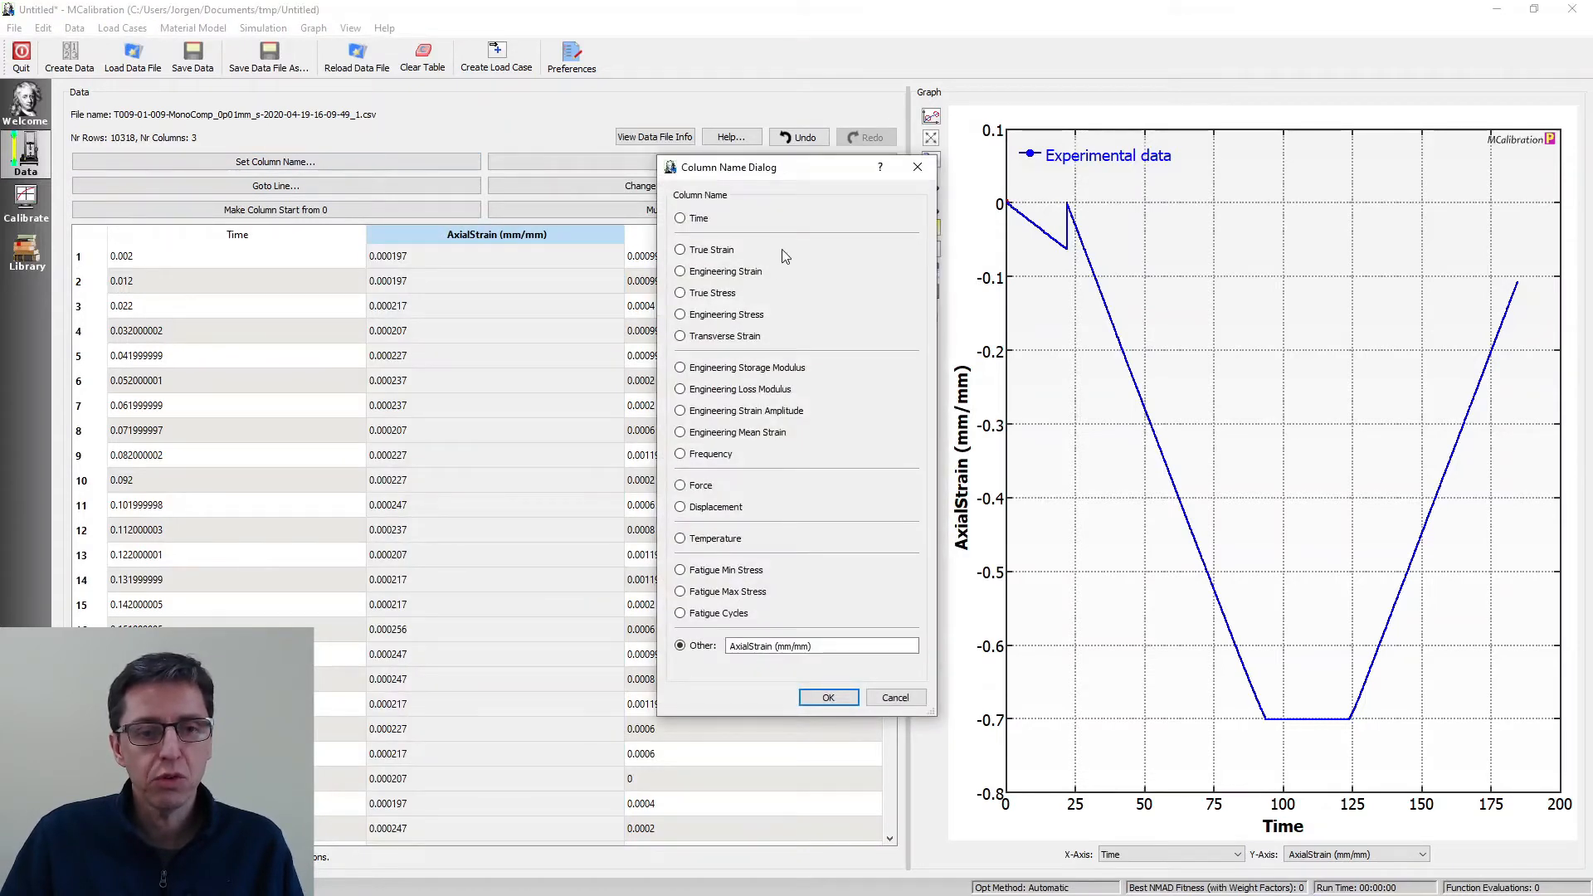
left_click(749, 277)
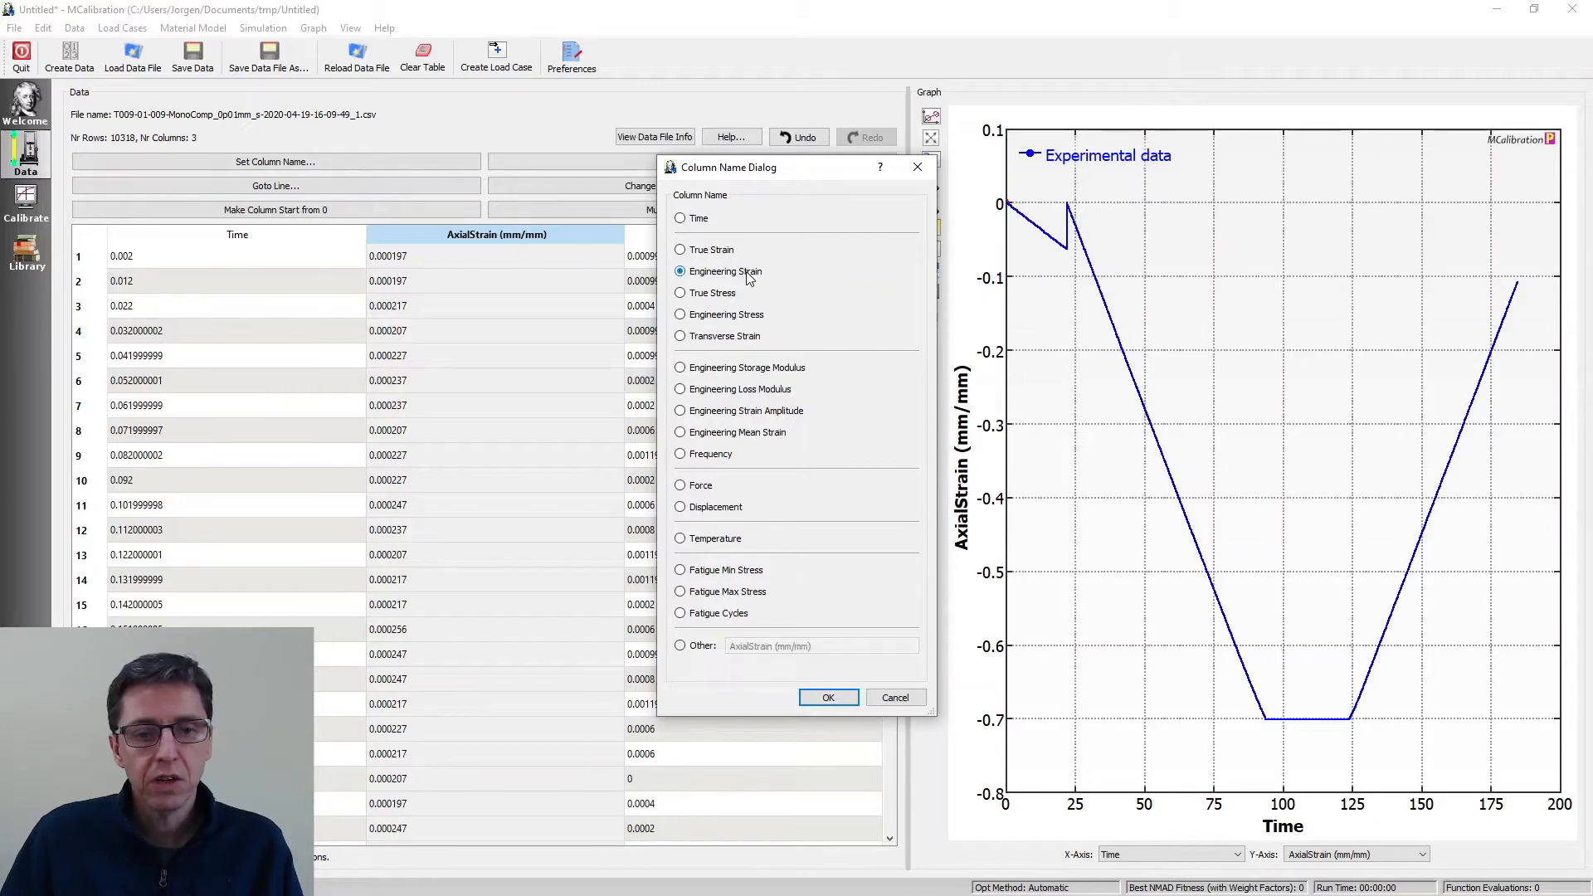
left_click(830, 697)
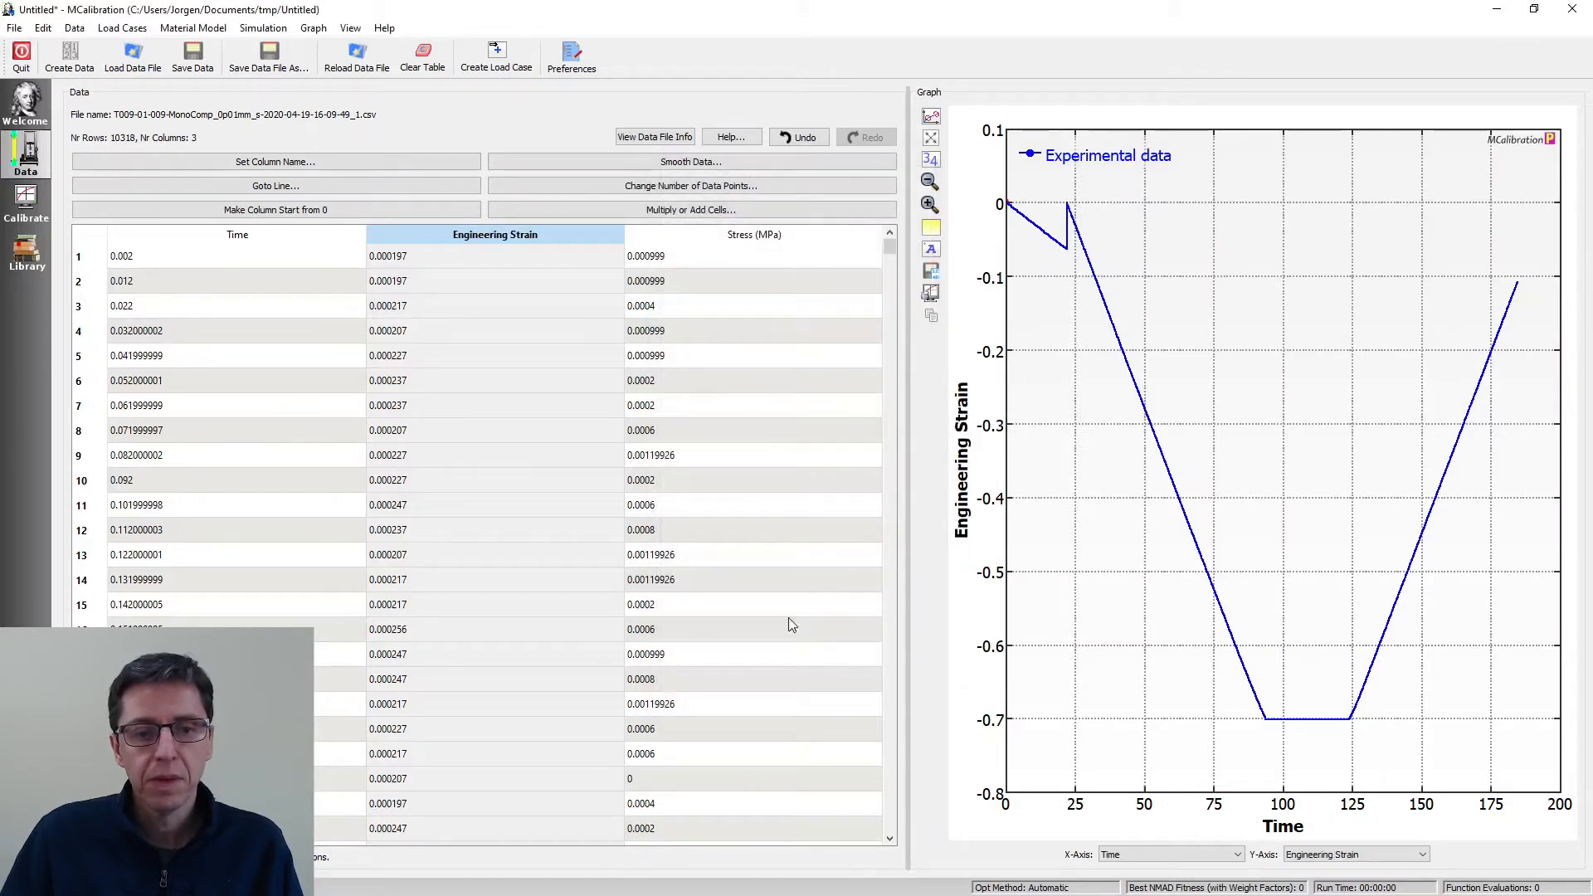
- Set the Stress (MPa) column's name to the predefined Engineering Stress
left_click(762, 235)
left_click(312, 163)
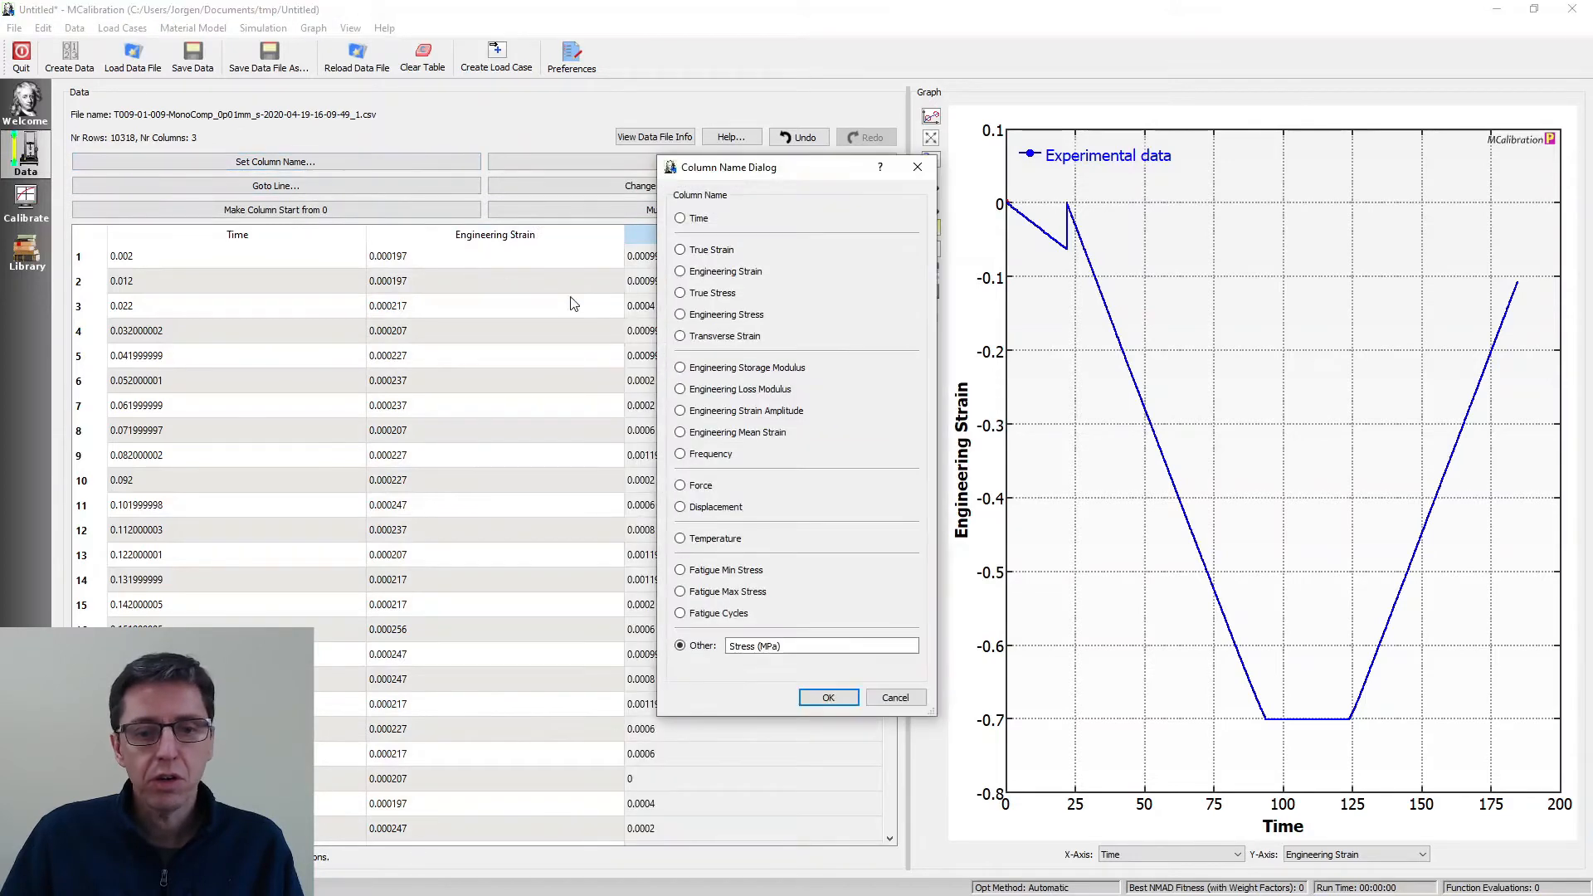
left_click(680, 315)
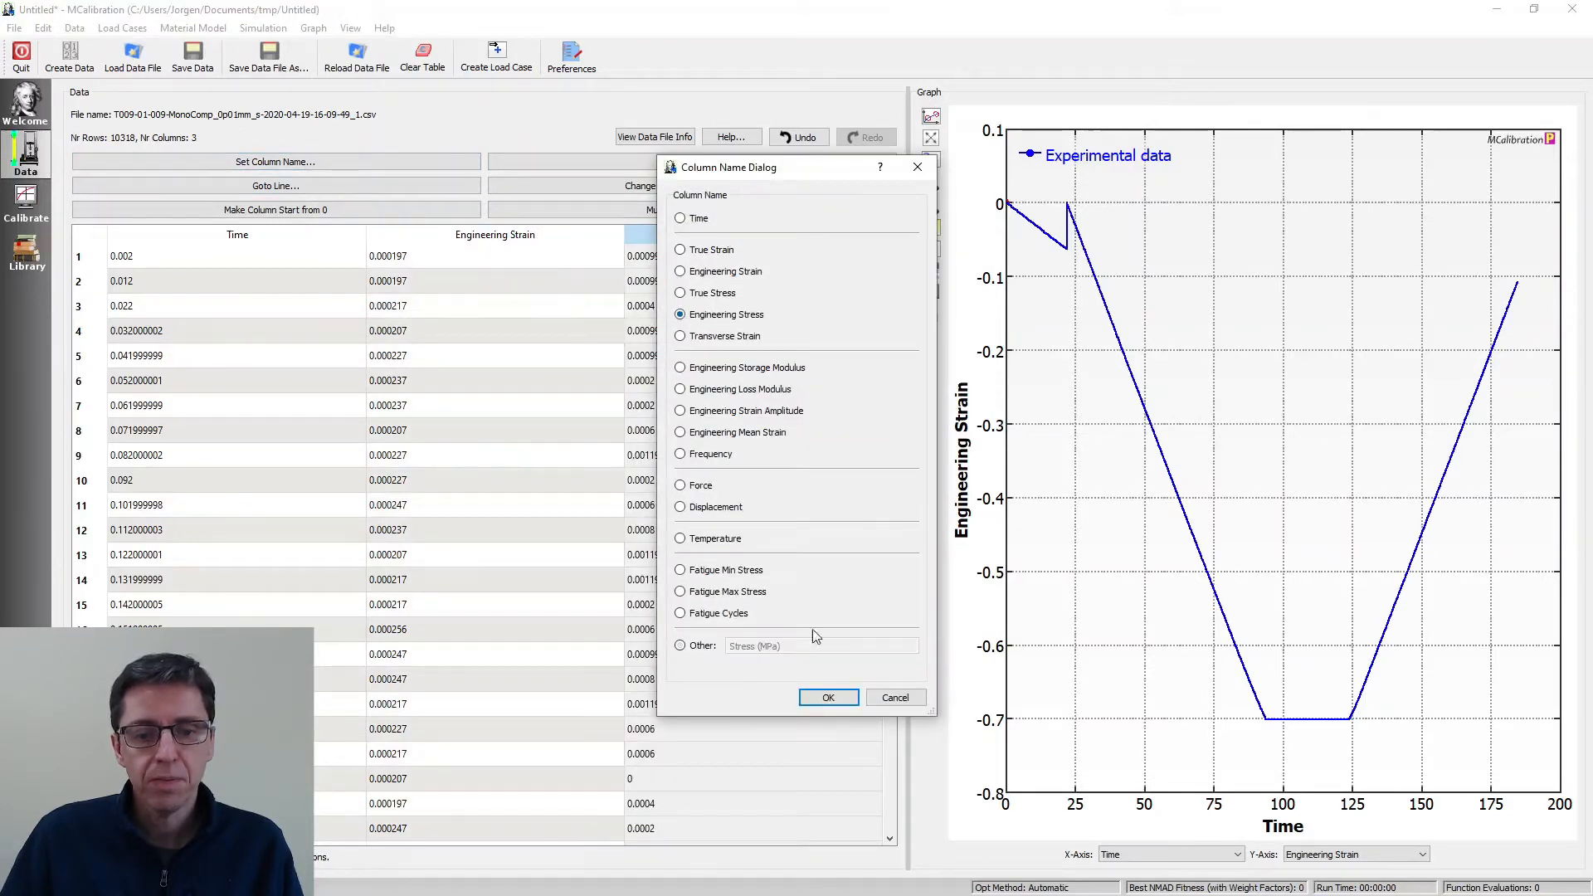
left_click(828, 697)
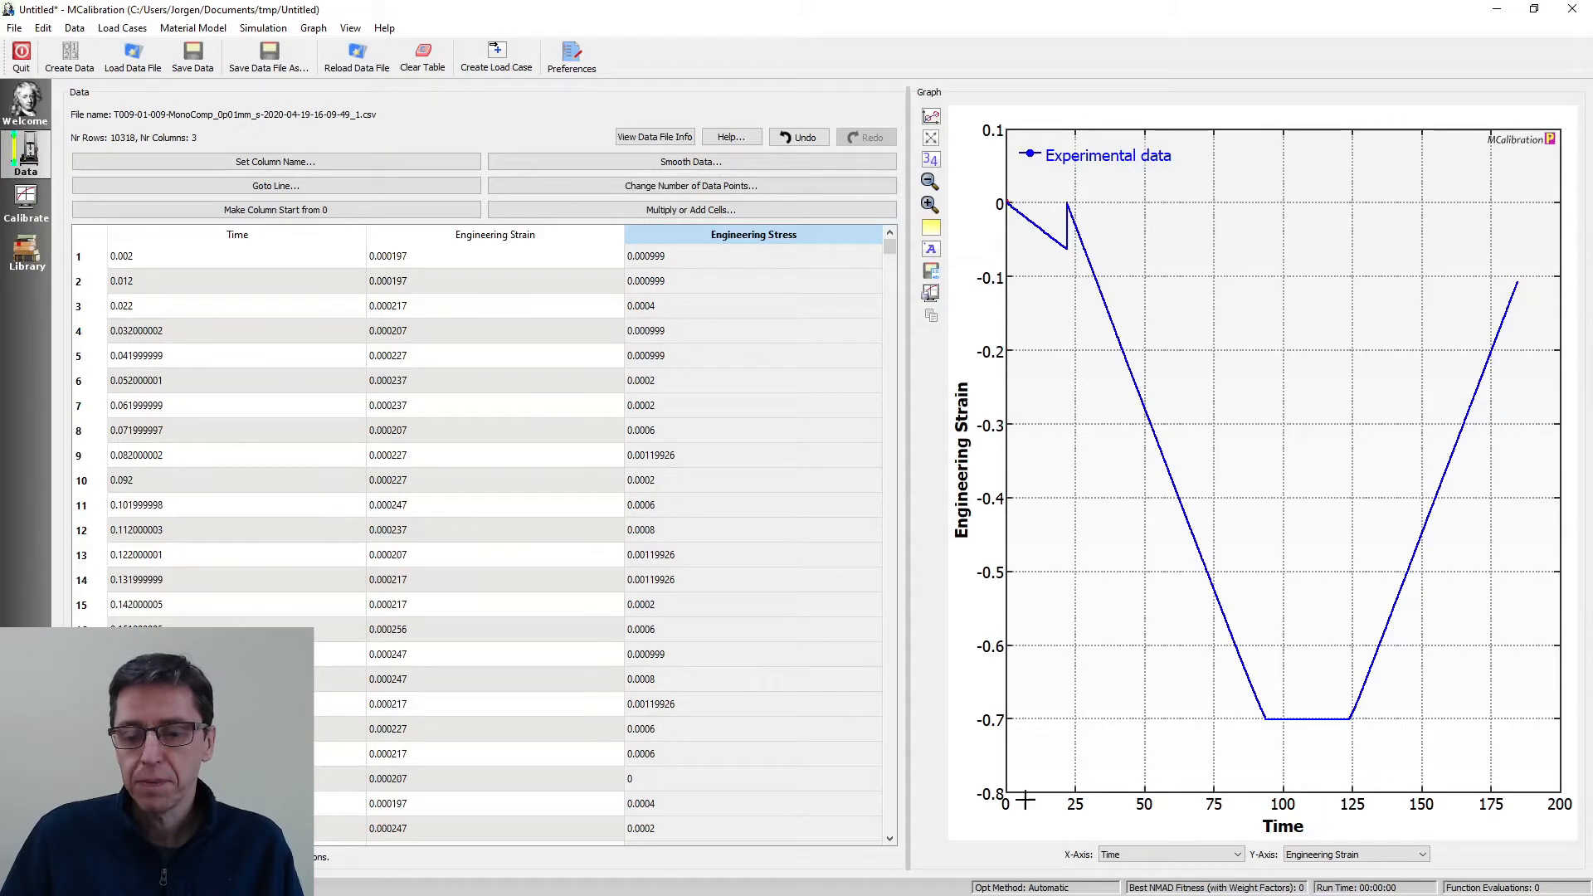
- Review graphs of Engineering Stress against Engineering Strain, Engineering Stress against Time, and Engineering Strain against Time
left_click(1193, 855)
left_click(1153, 833)
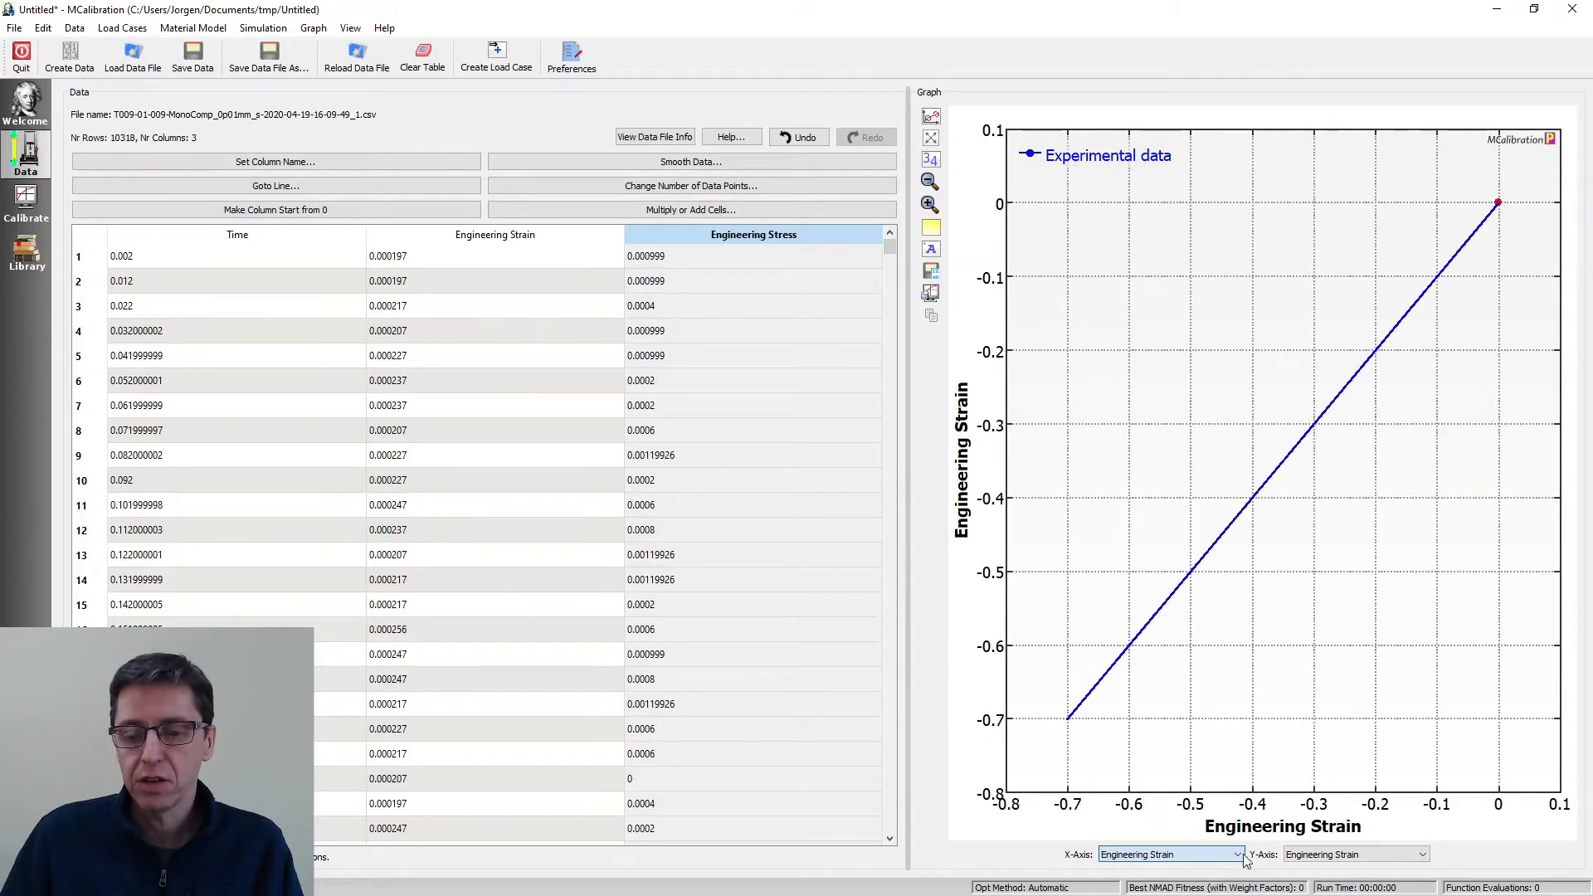
scroll(1292, 855, "down", 1)
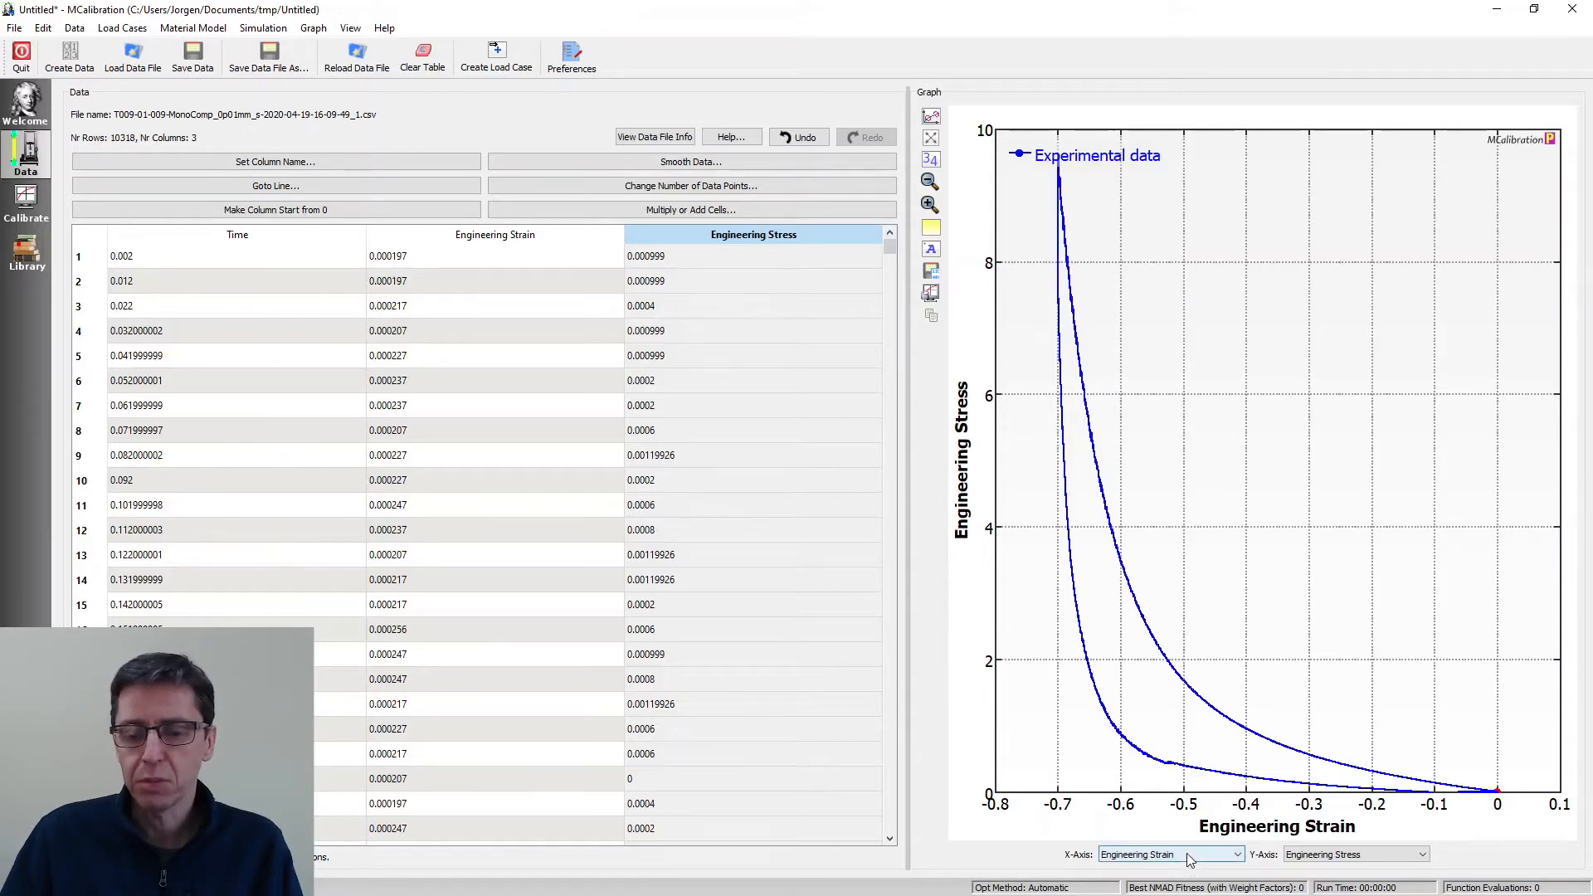
scroll(1189, 859, "up", 1)
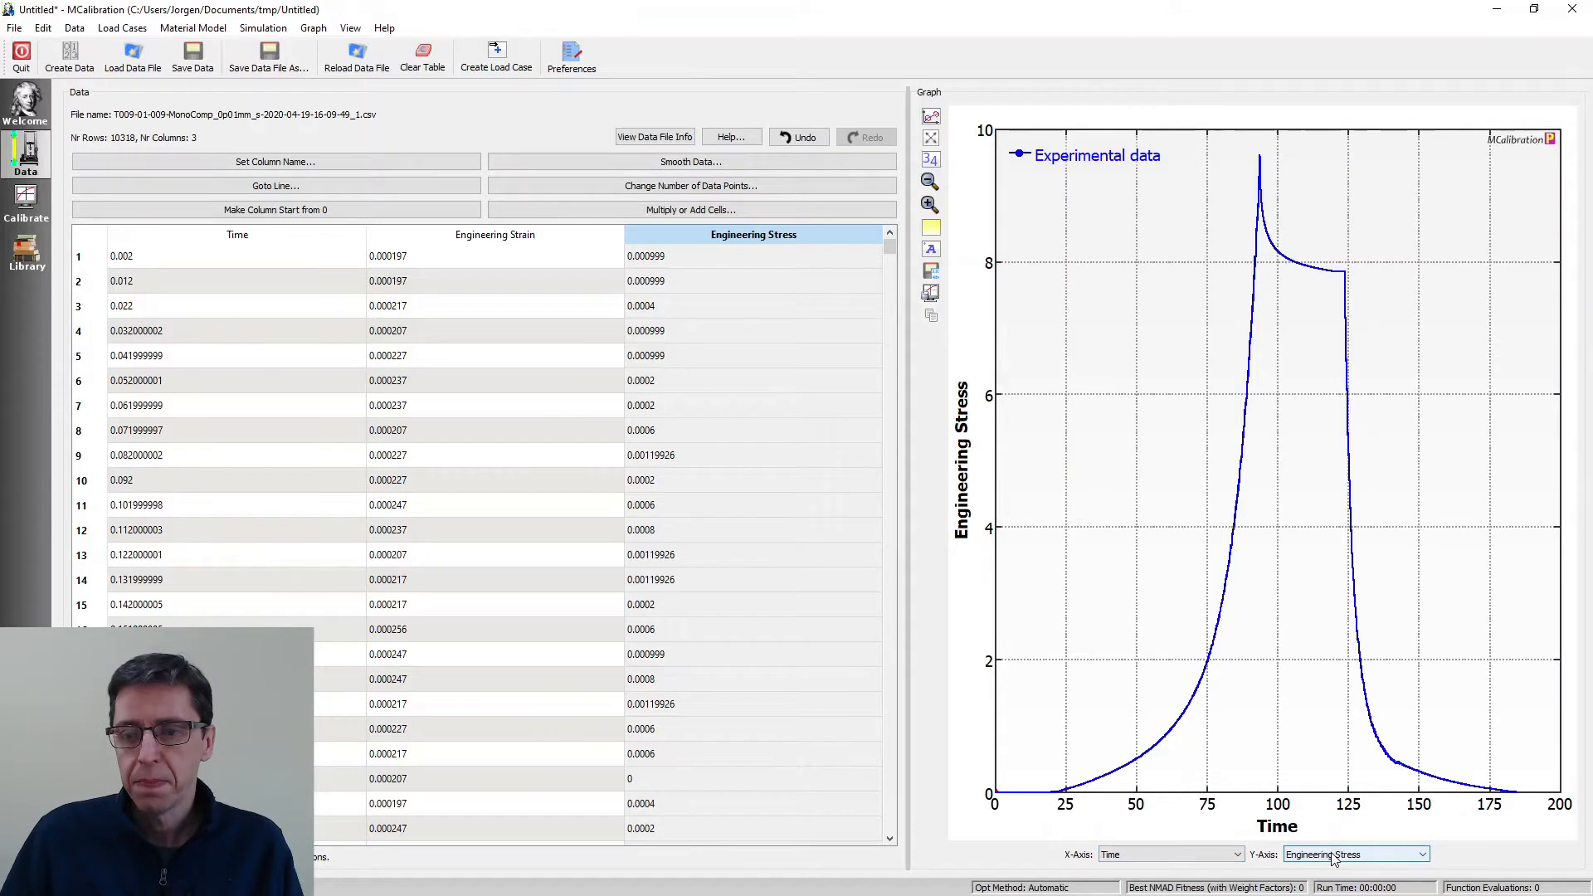
scroll(1301, 856, "up", 1)
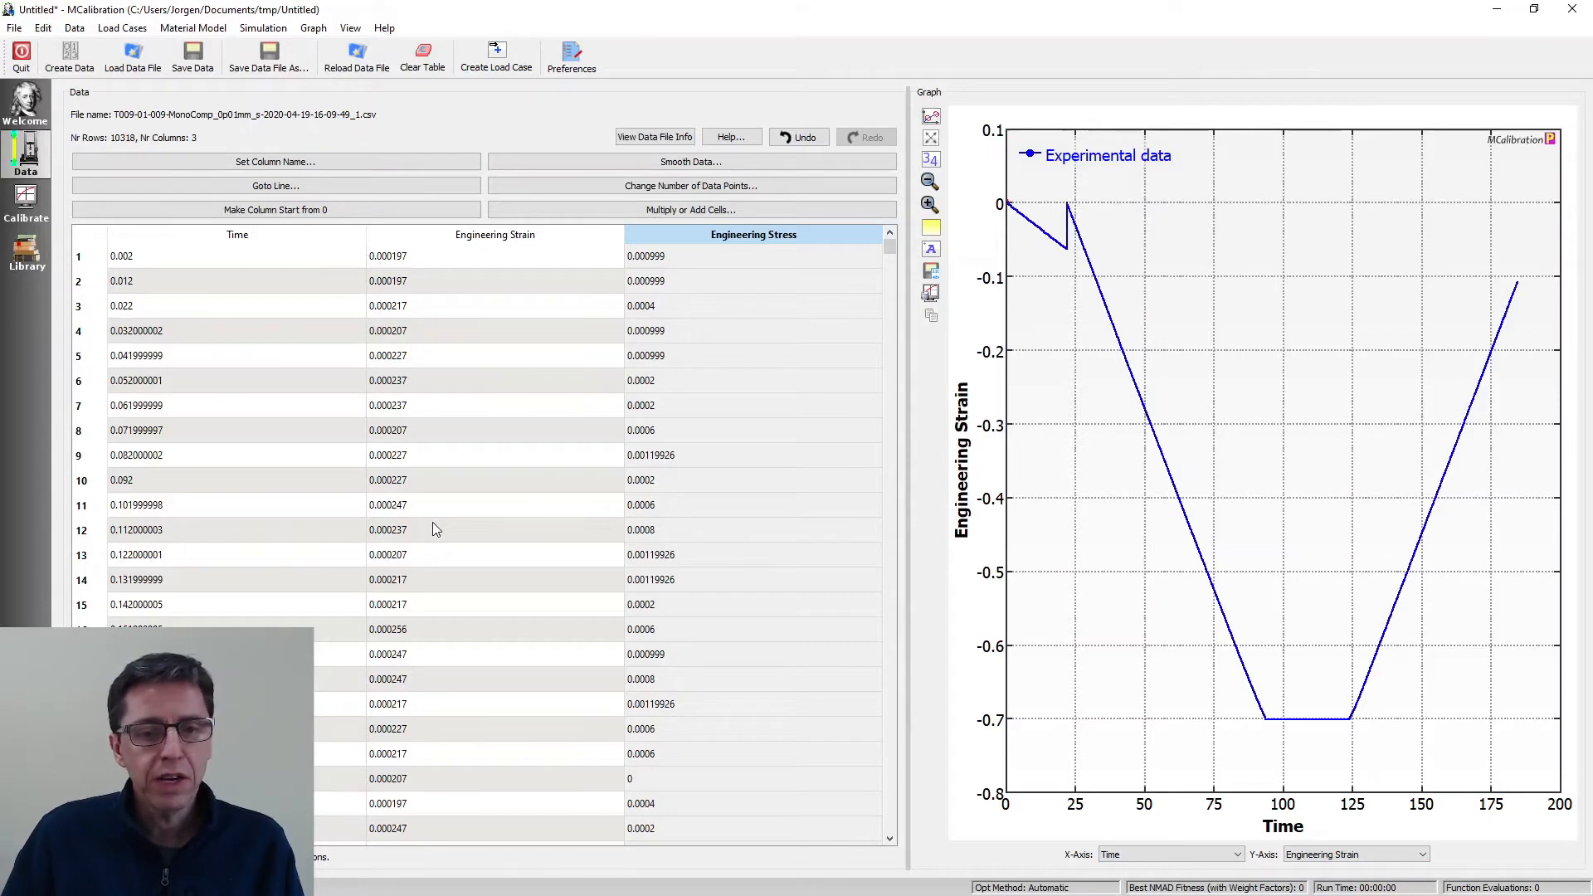
- Shift the Time column so that its values start from 0
left_click(207, 262)
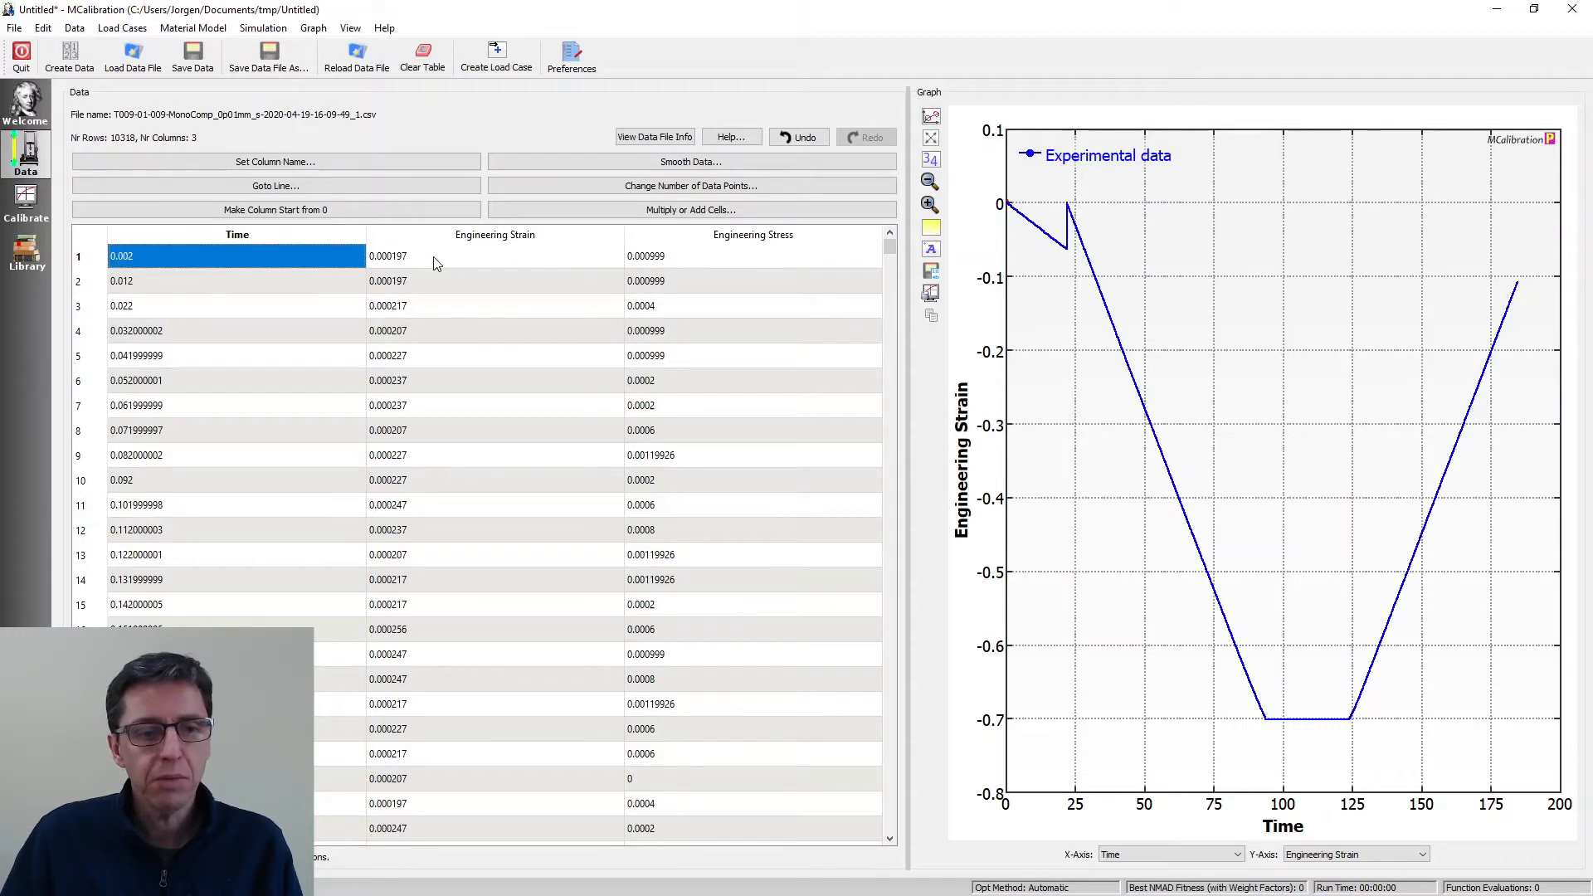
left_click(295, 213)
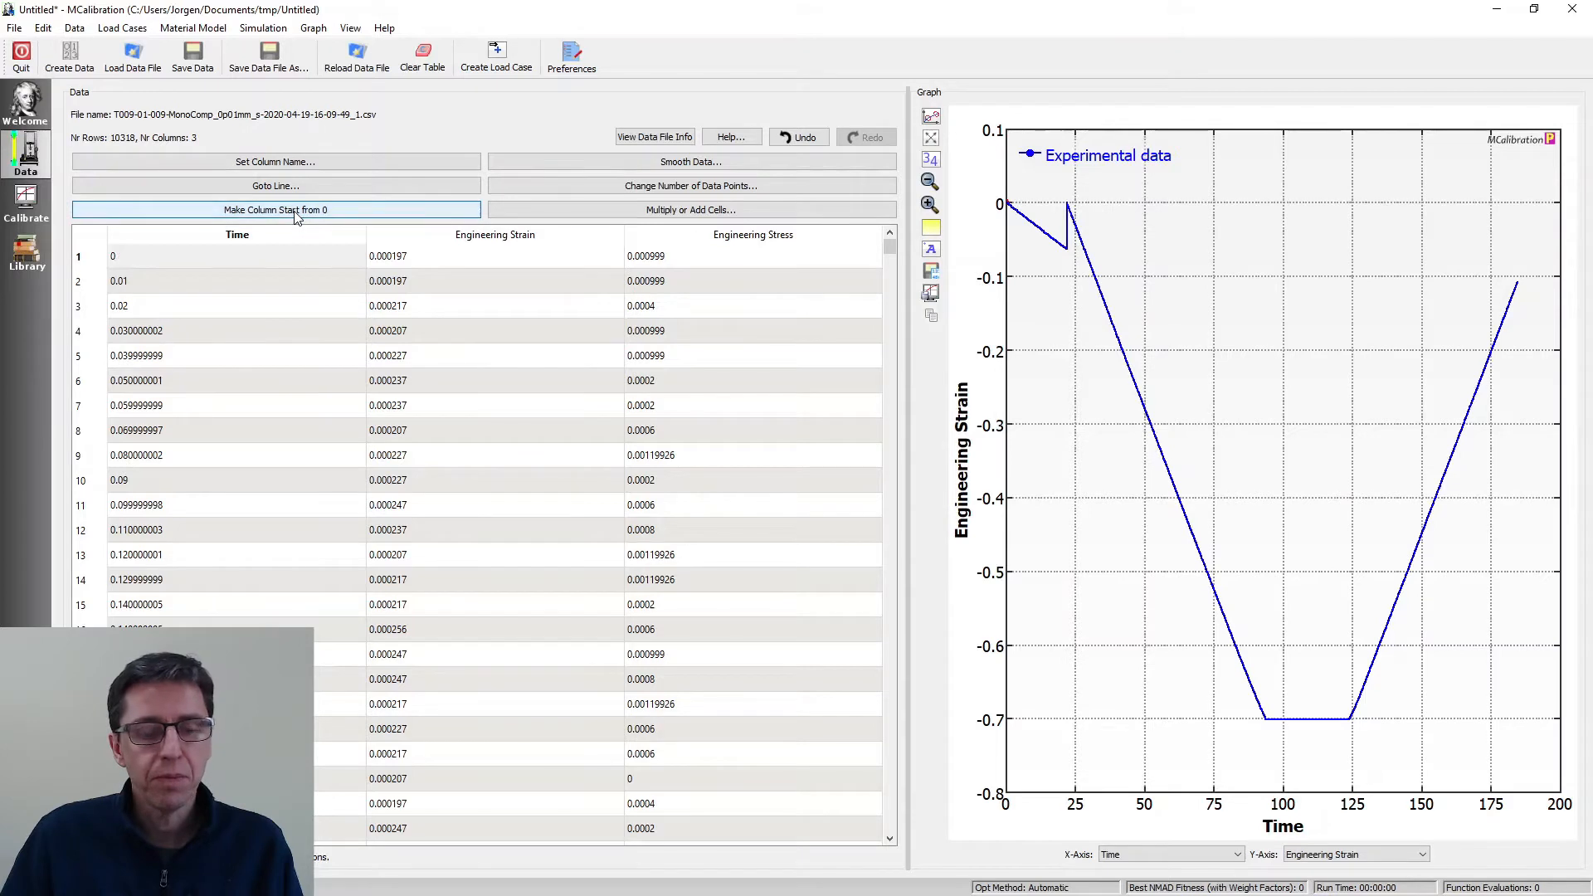
left_click(455, 238)
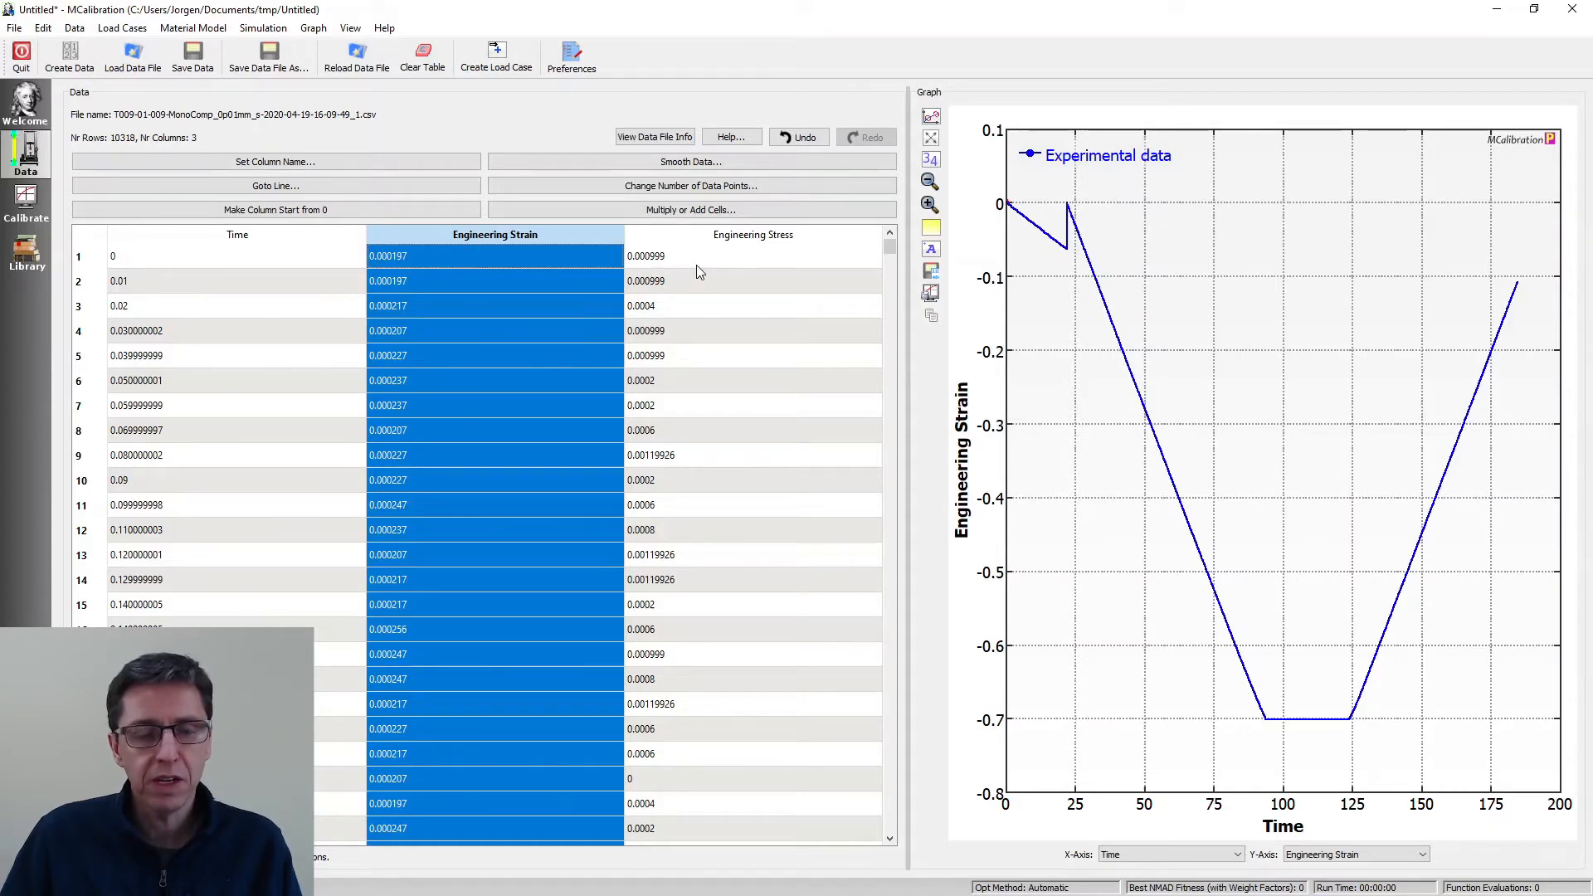
left_click(690, 308)
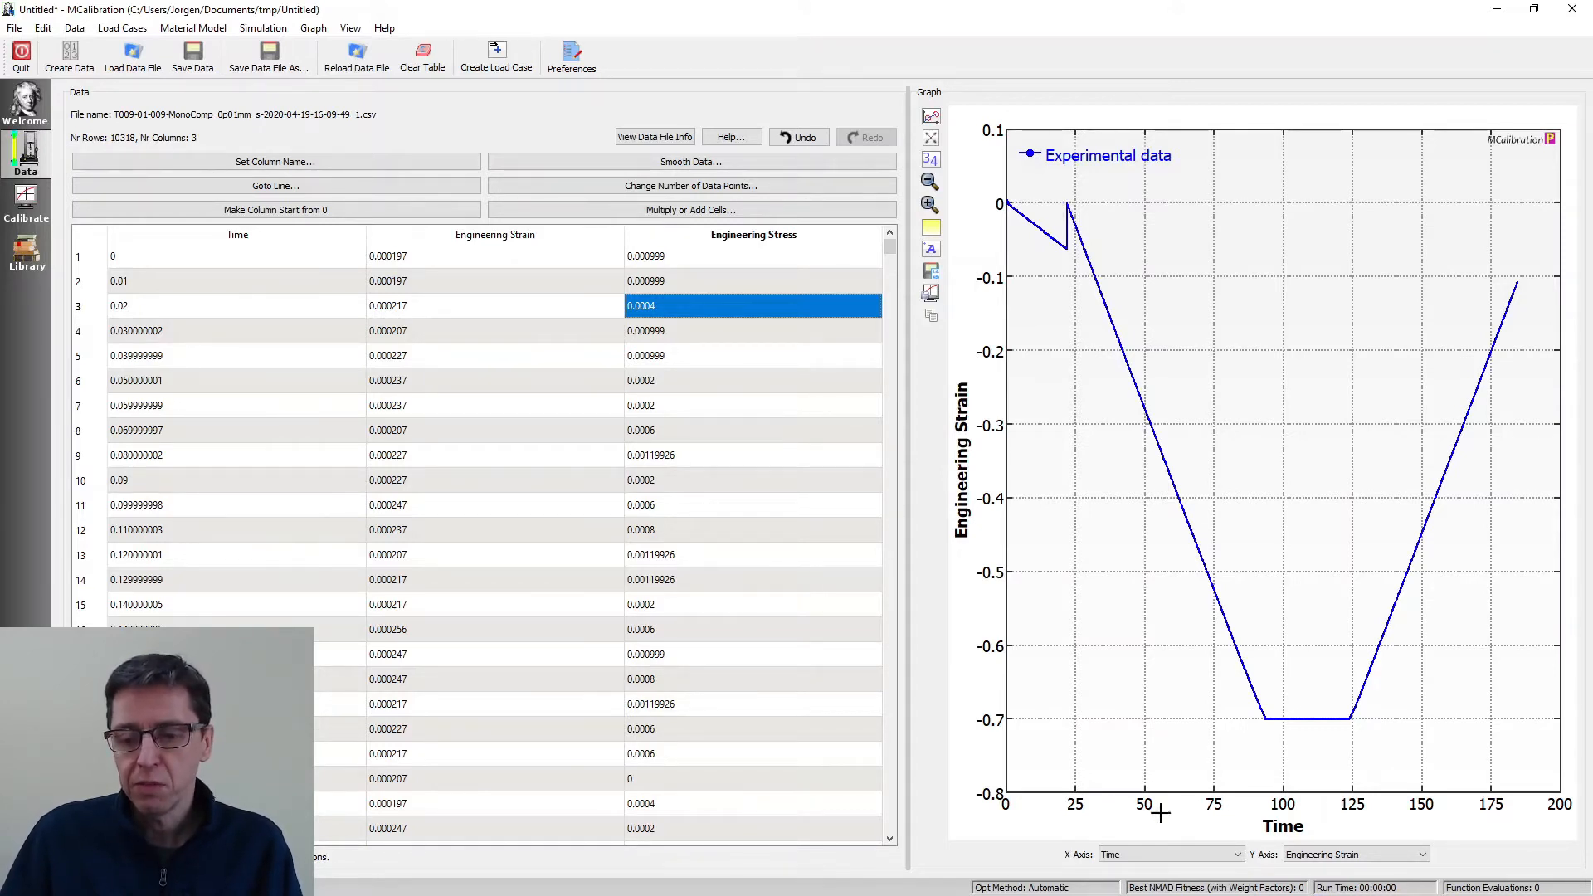
- Plot Engineering Stress against Time and examine the start of the curve, up to a time of about 30
left_click(1331, 858)
left_click(1333, 841)
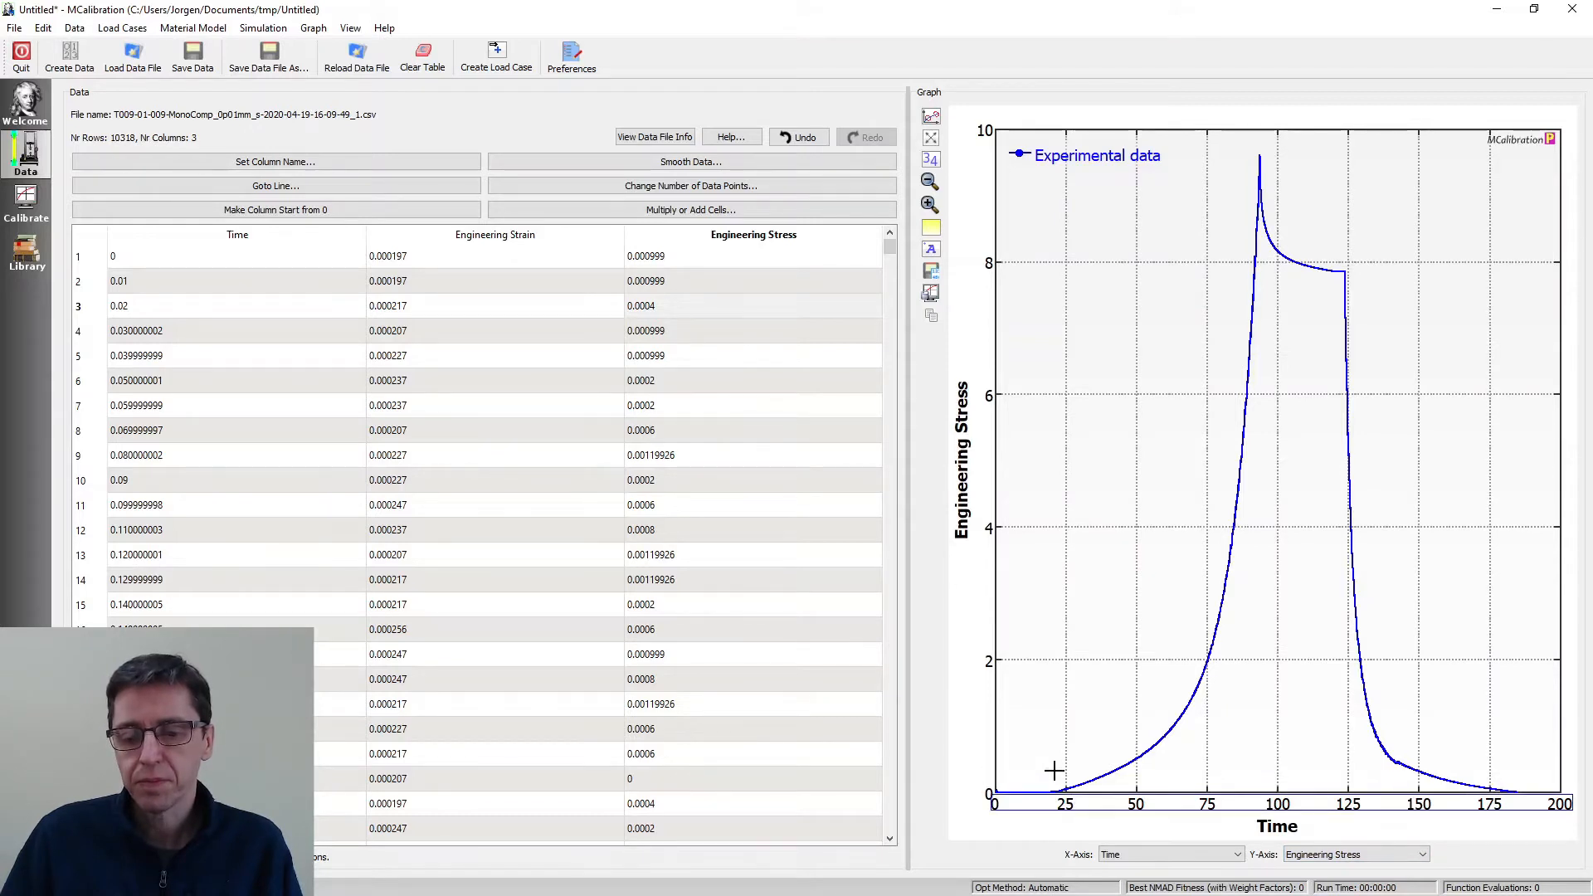
left_click_drag(1077, 760, 980, 820)
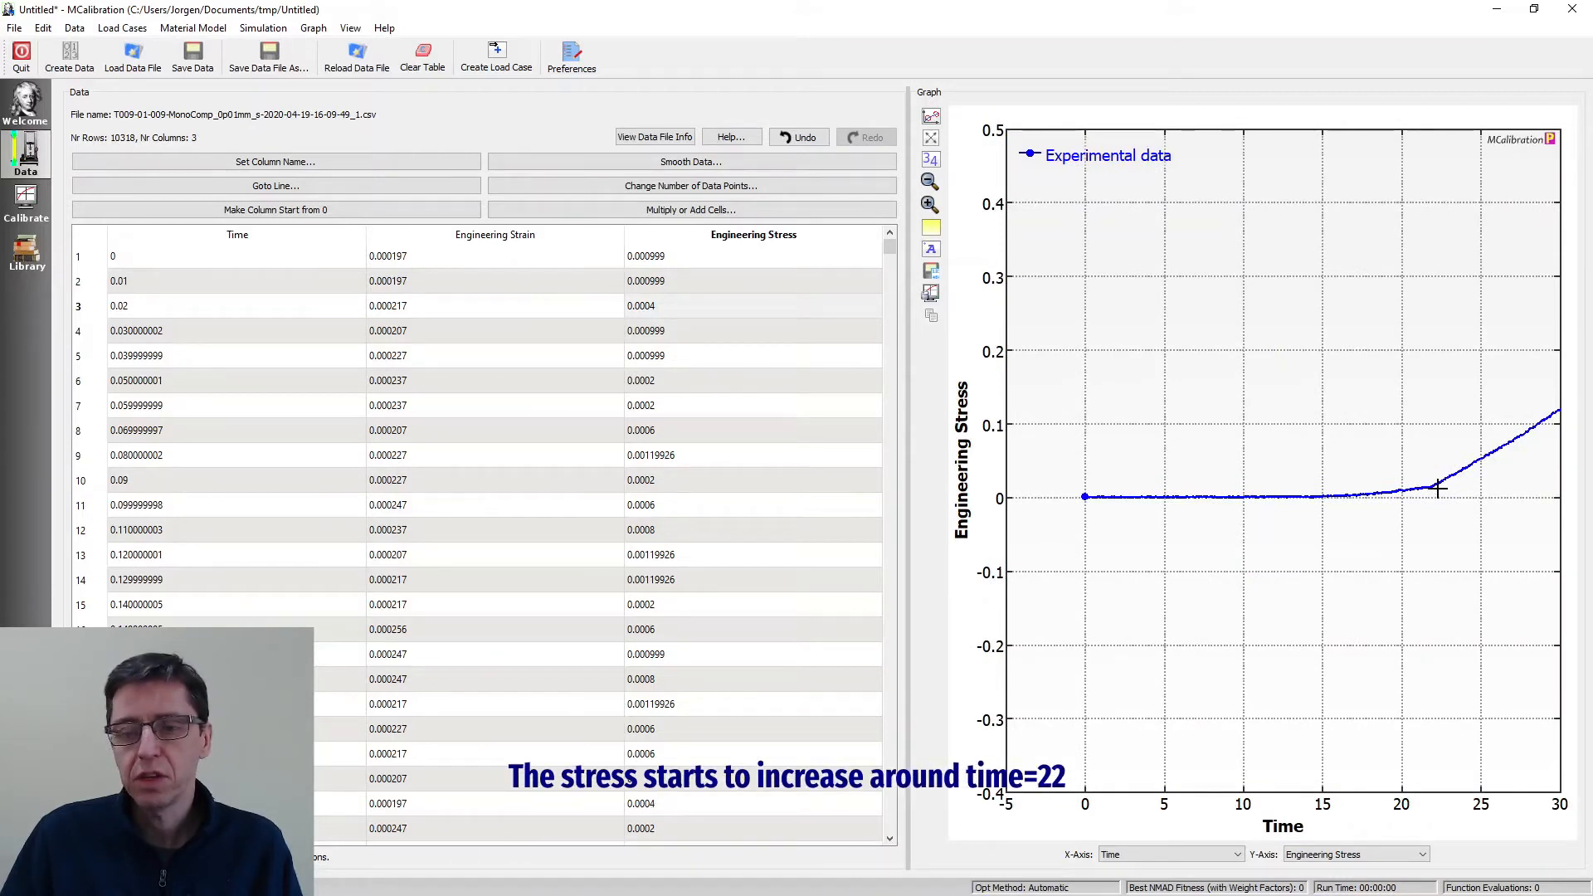
- Plot Engineering Strain against Time and examine the strain jump between times 18 and 27 with data point markers shown
scroll(1377, 850, "up", 1)
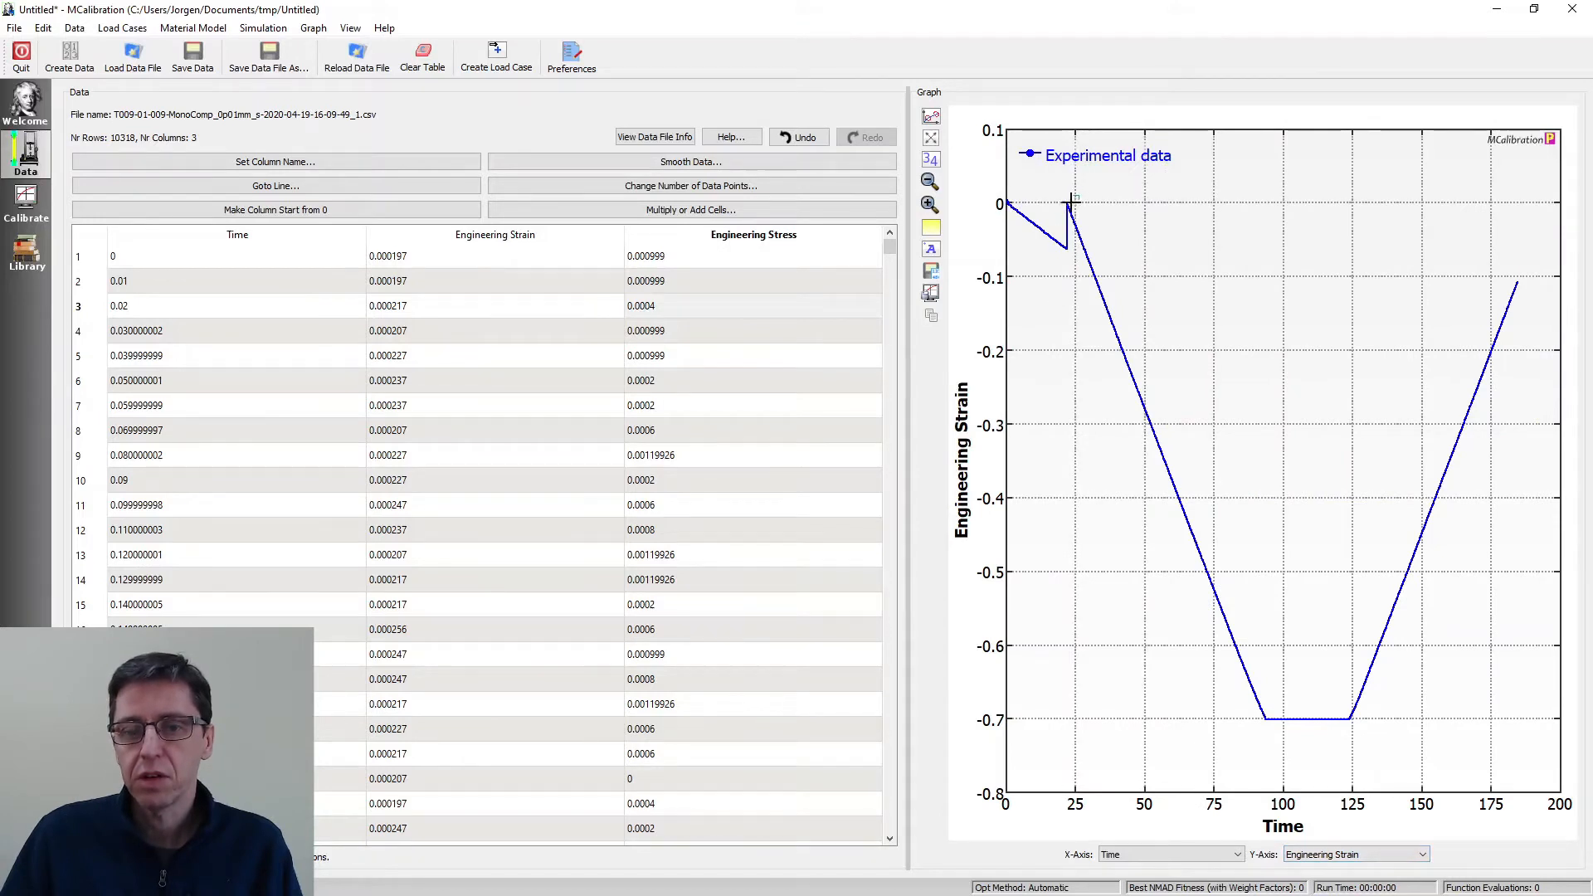
left_click_drag(1061, 220, 1053, 225)
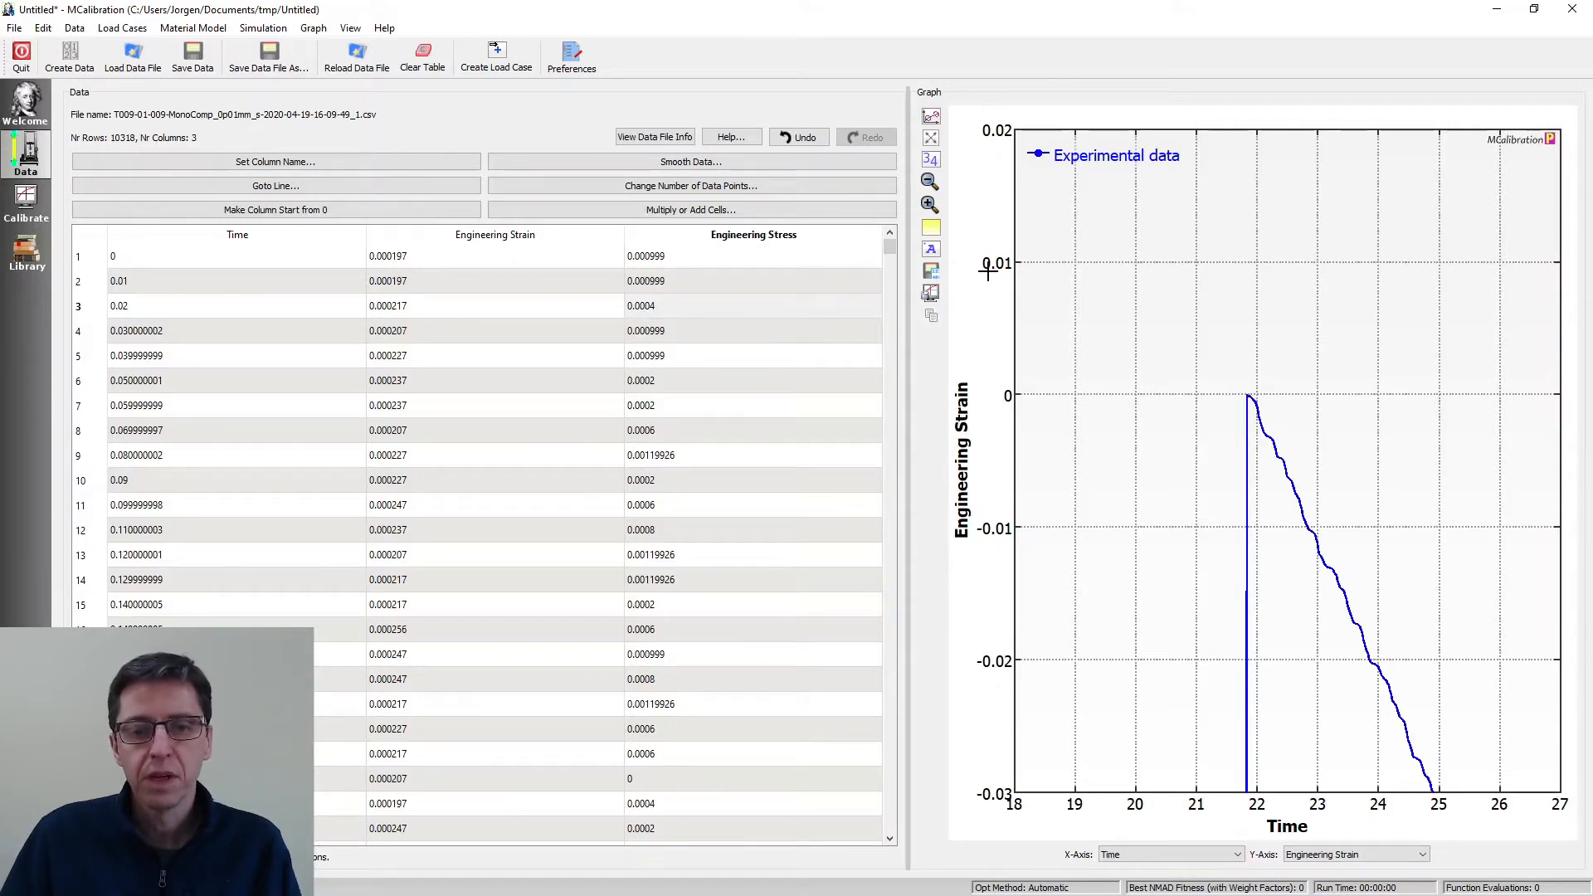
left_click(939, 122)
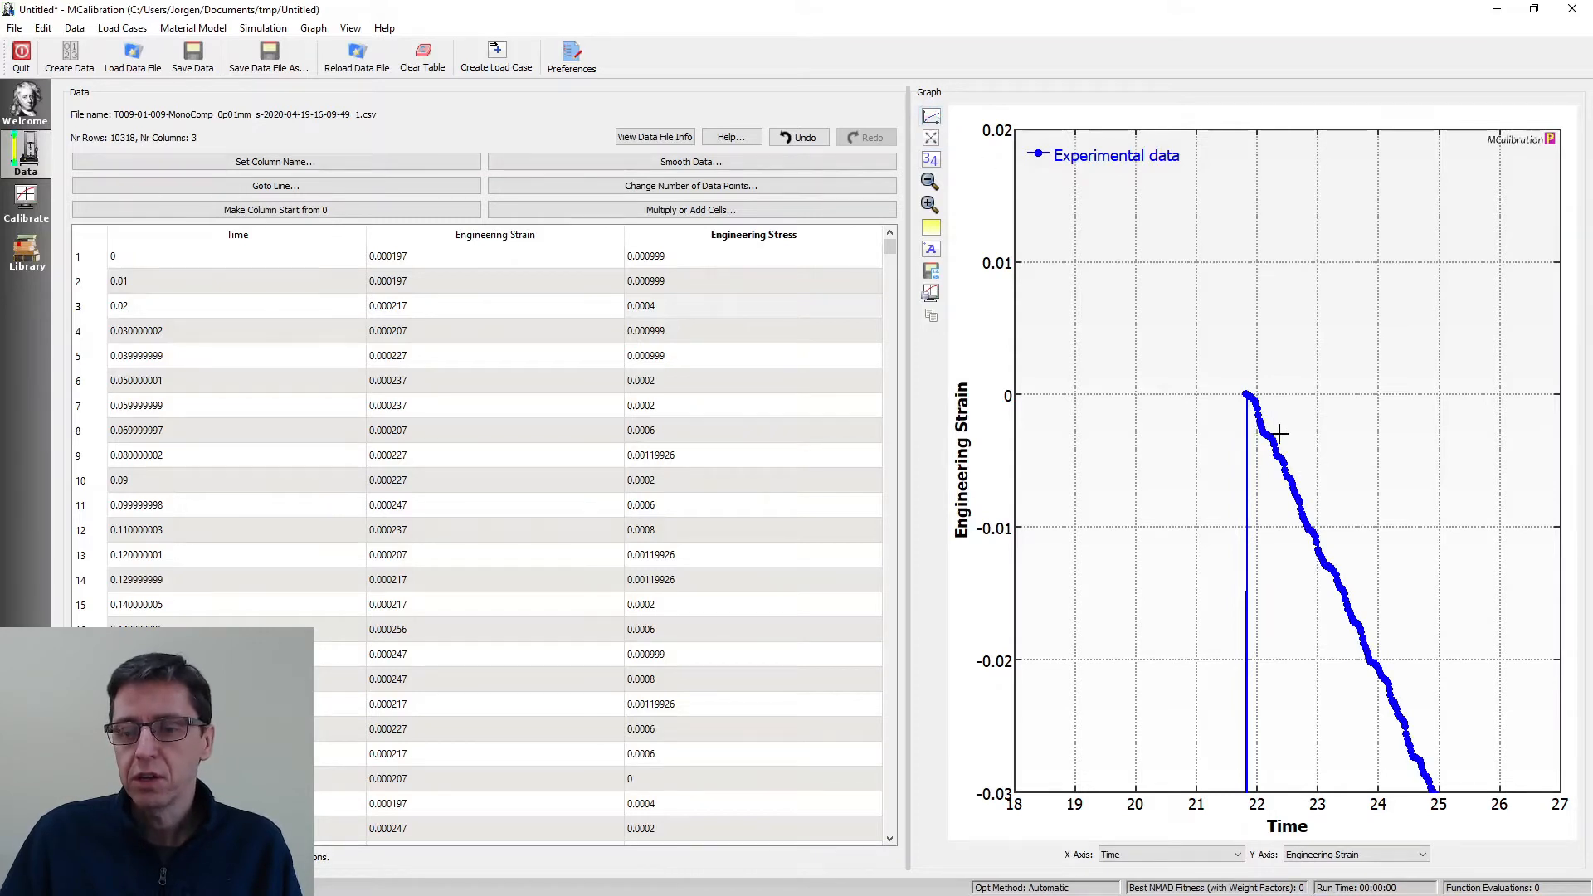
- Locate the strain jump at a time of about 21.83 and delete all data rows before it
left_click_drag(1226, 370, 1267, 408)
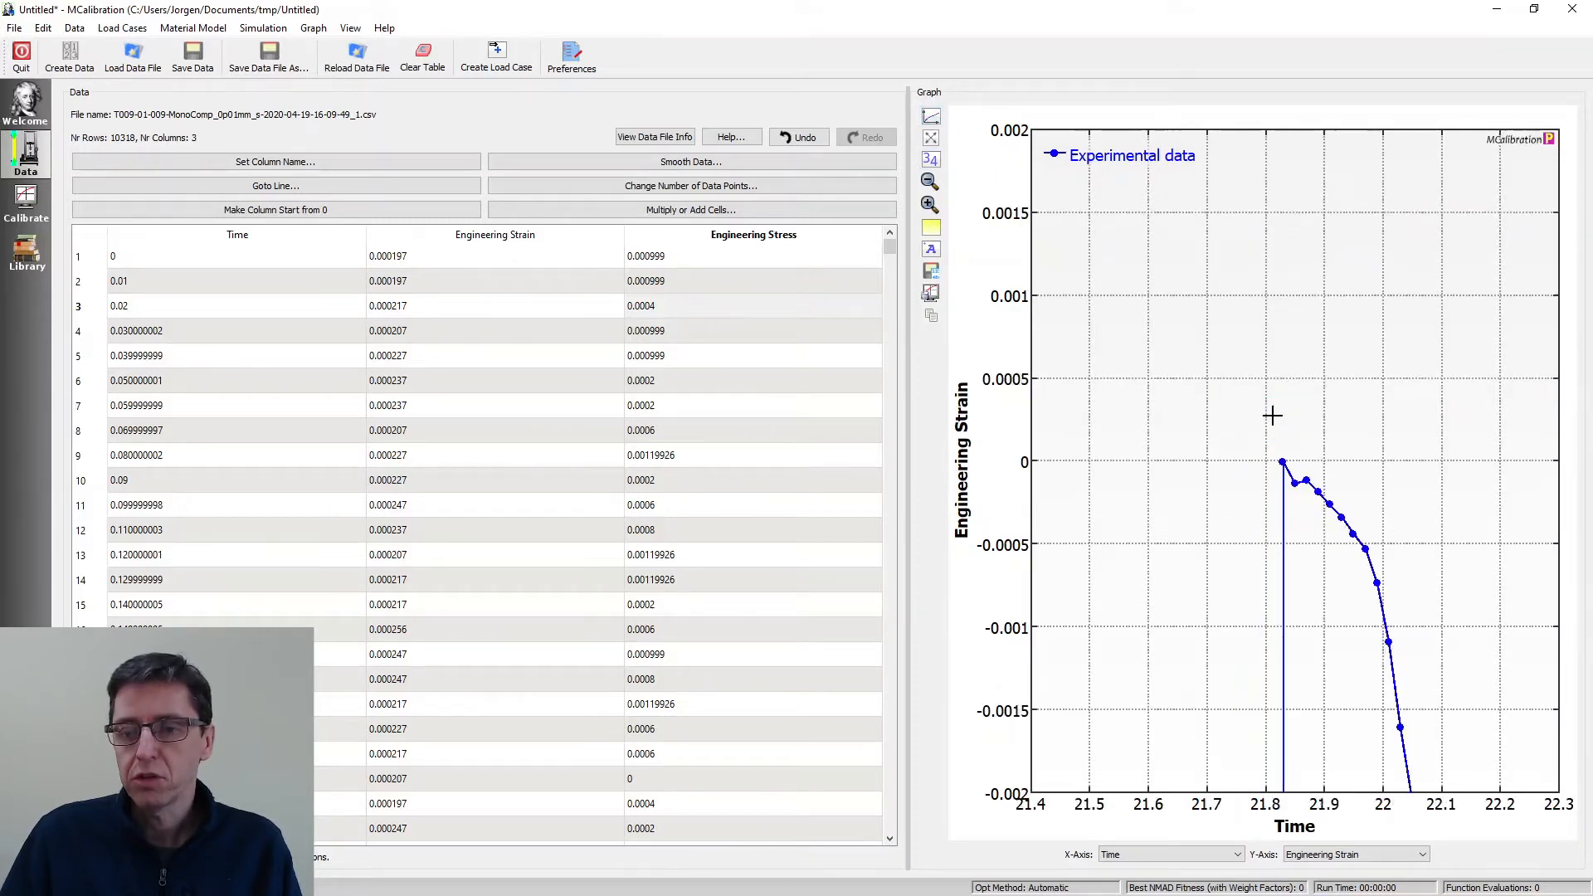
left_click(1282, 462)
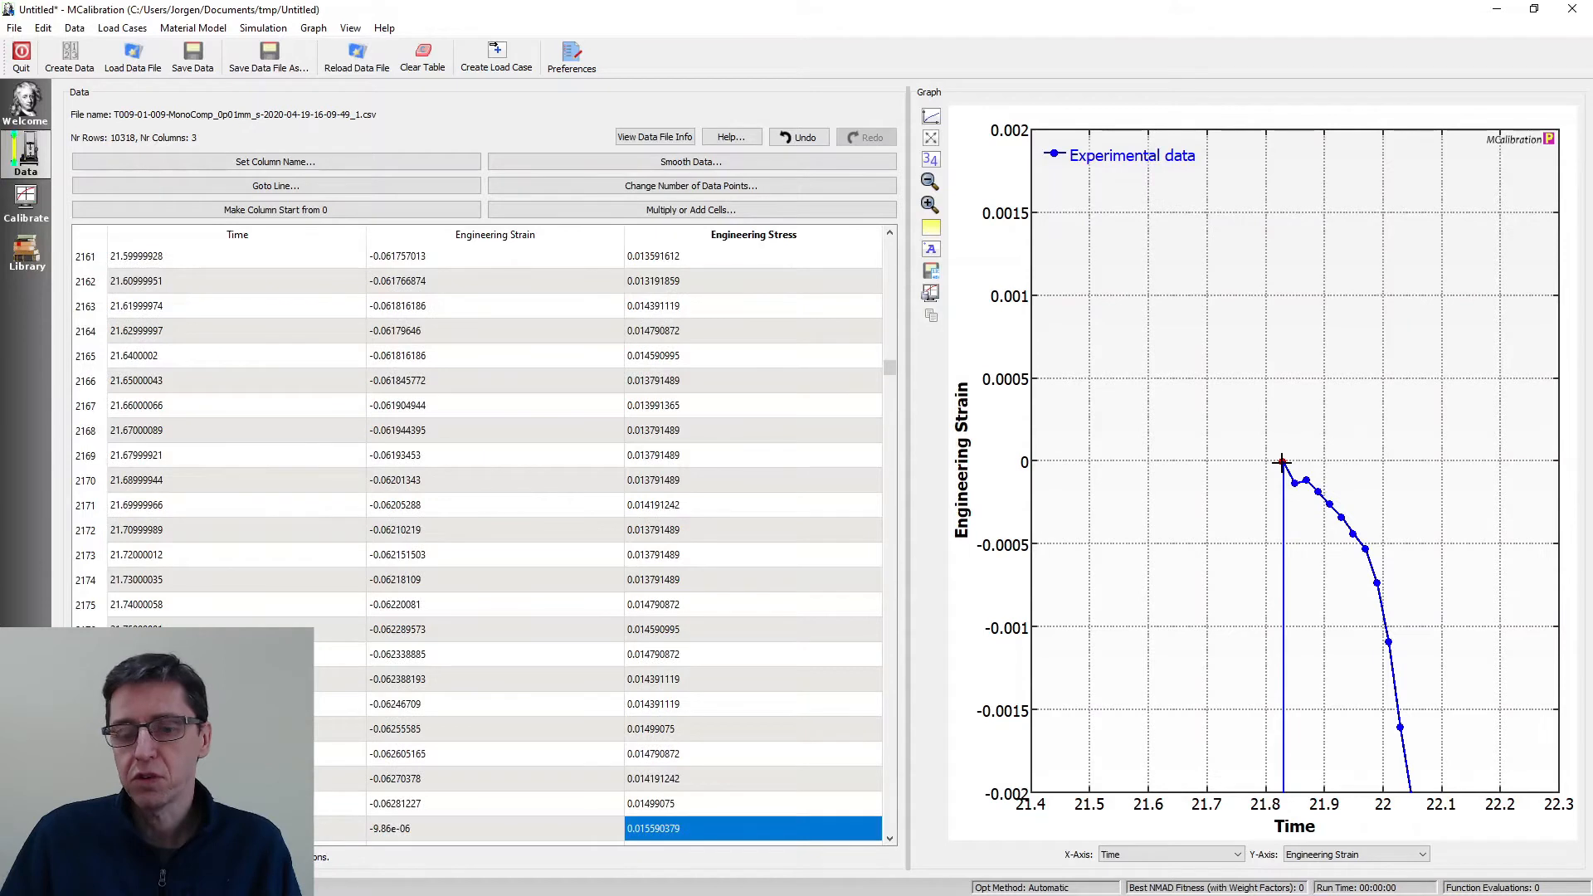
left_click(727, 804)
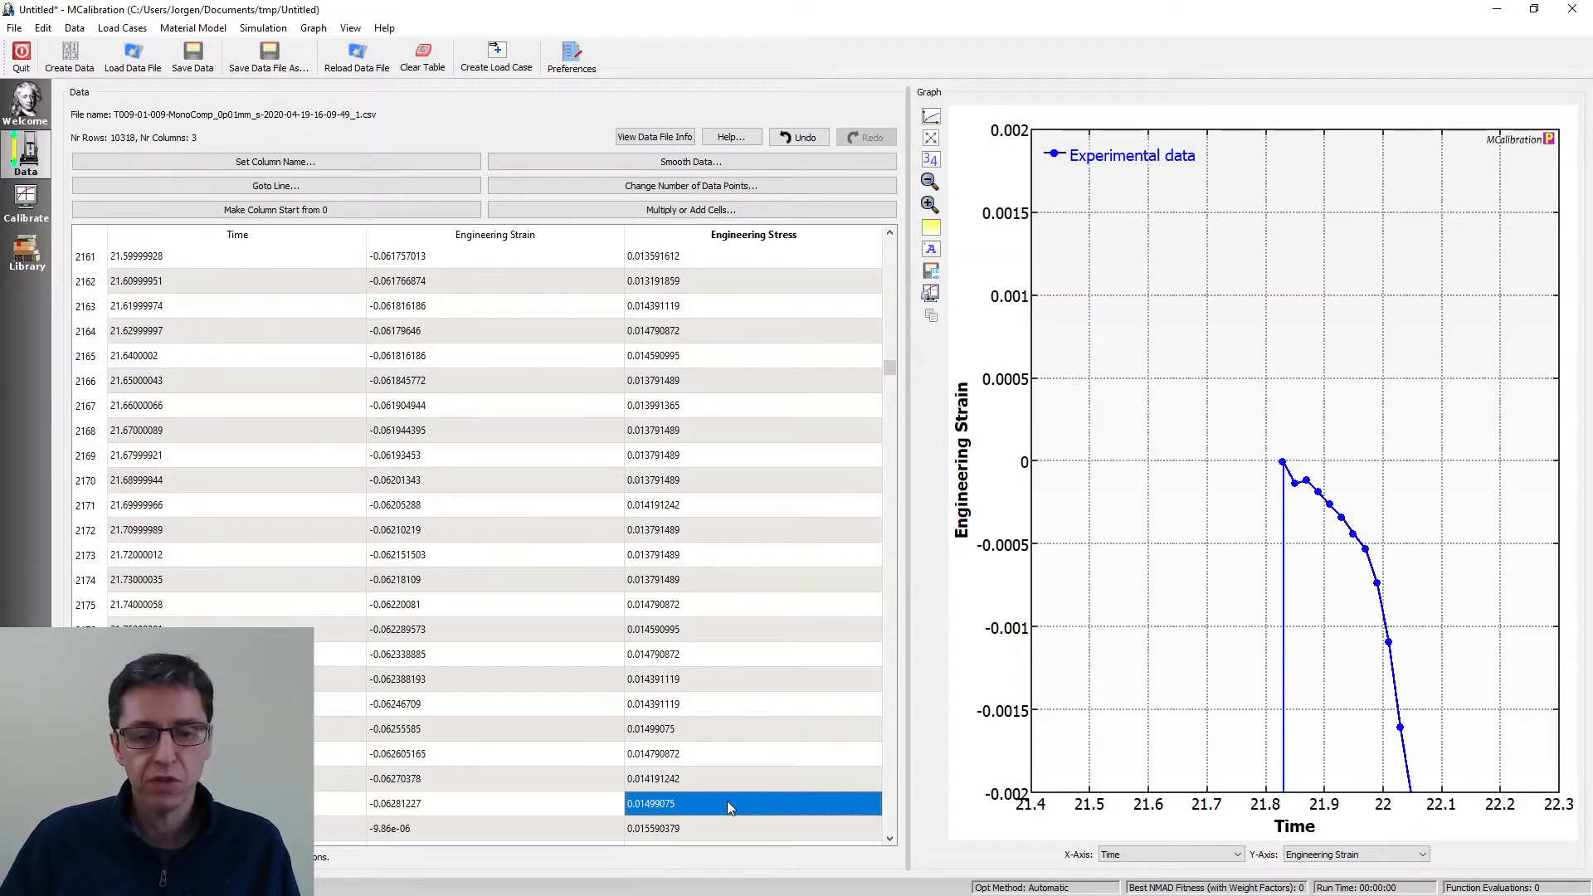
key("ctrl+shift+Home")
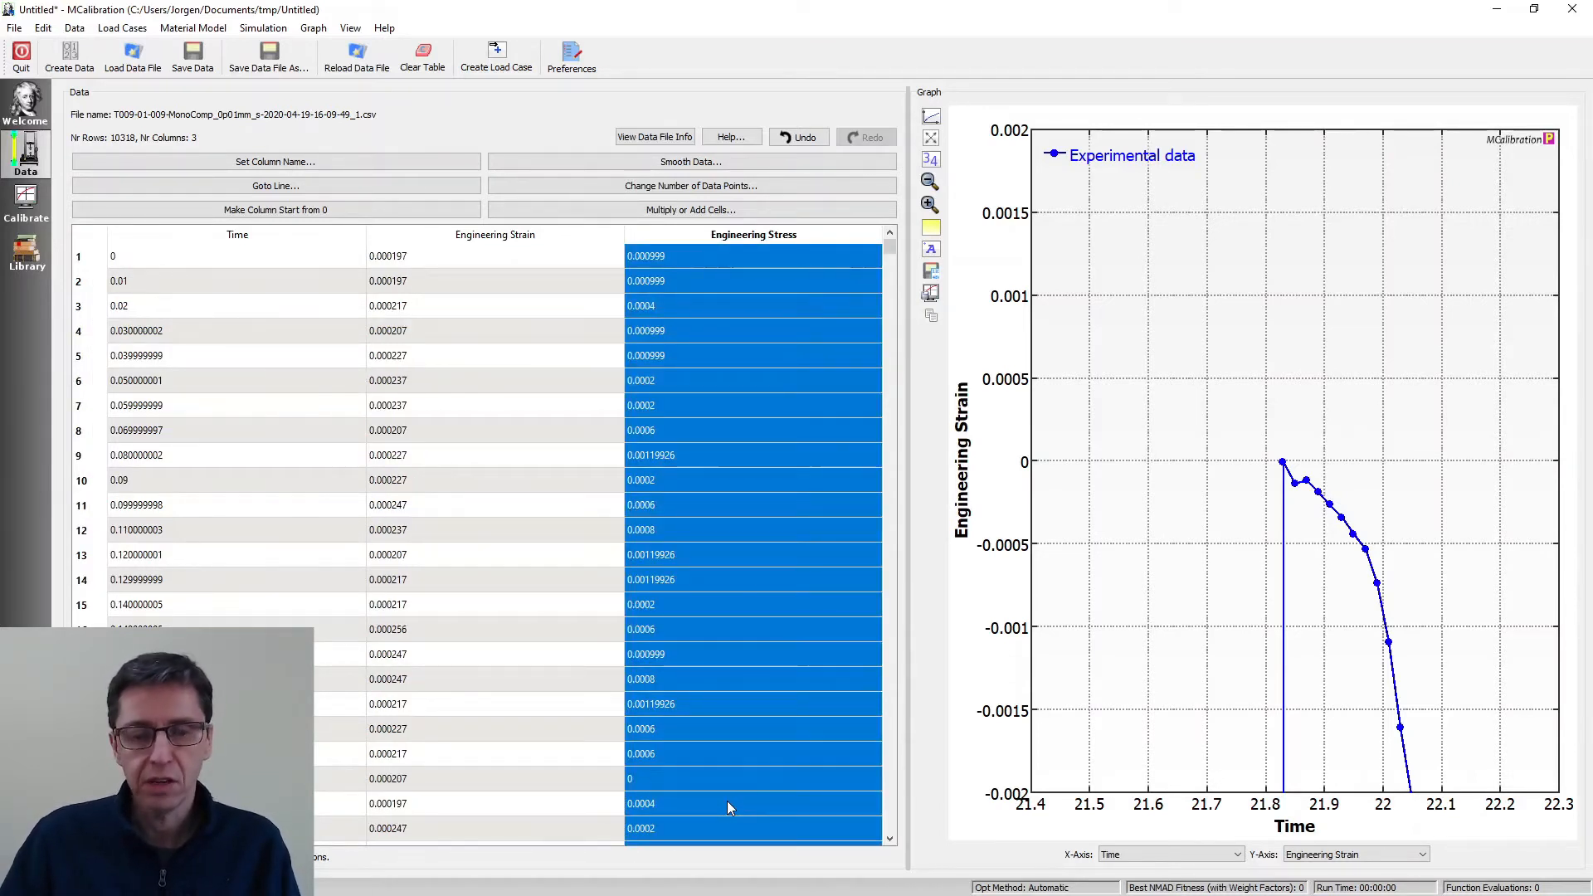
key("Delete")
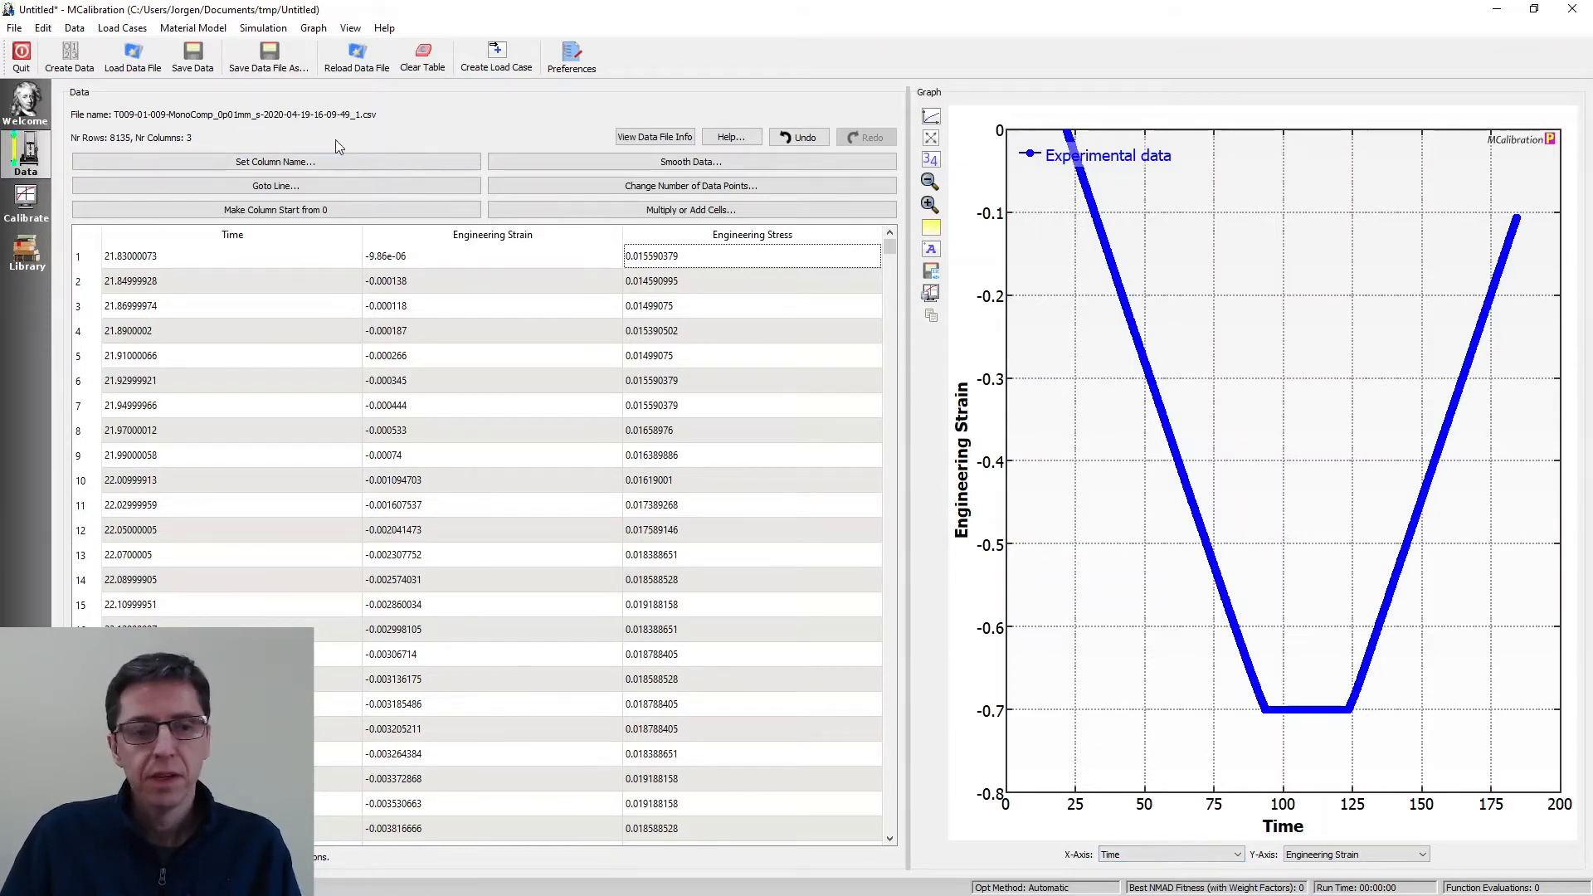
- Shift the Time and Engineering Strain columns so that both start from 0
left_click(257, 277)
left_click(224, 235)
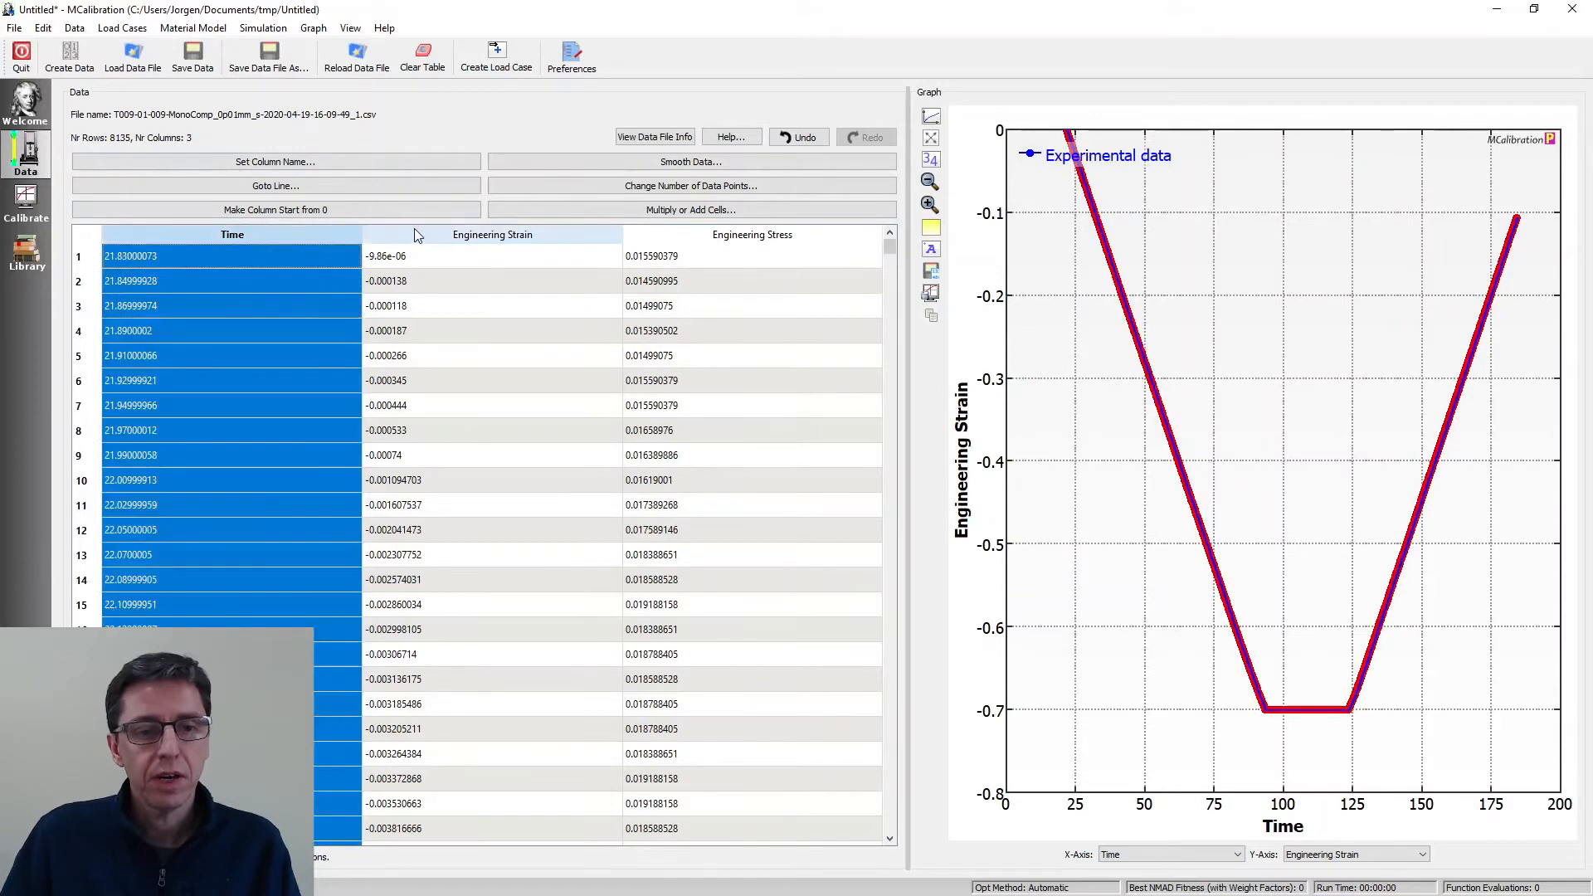
left_click(430, 237, "ctrl")
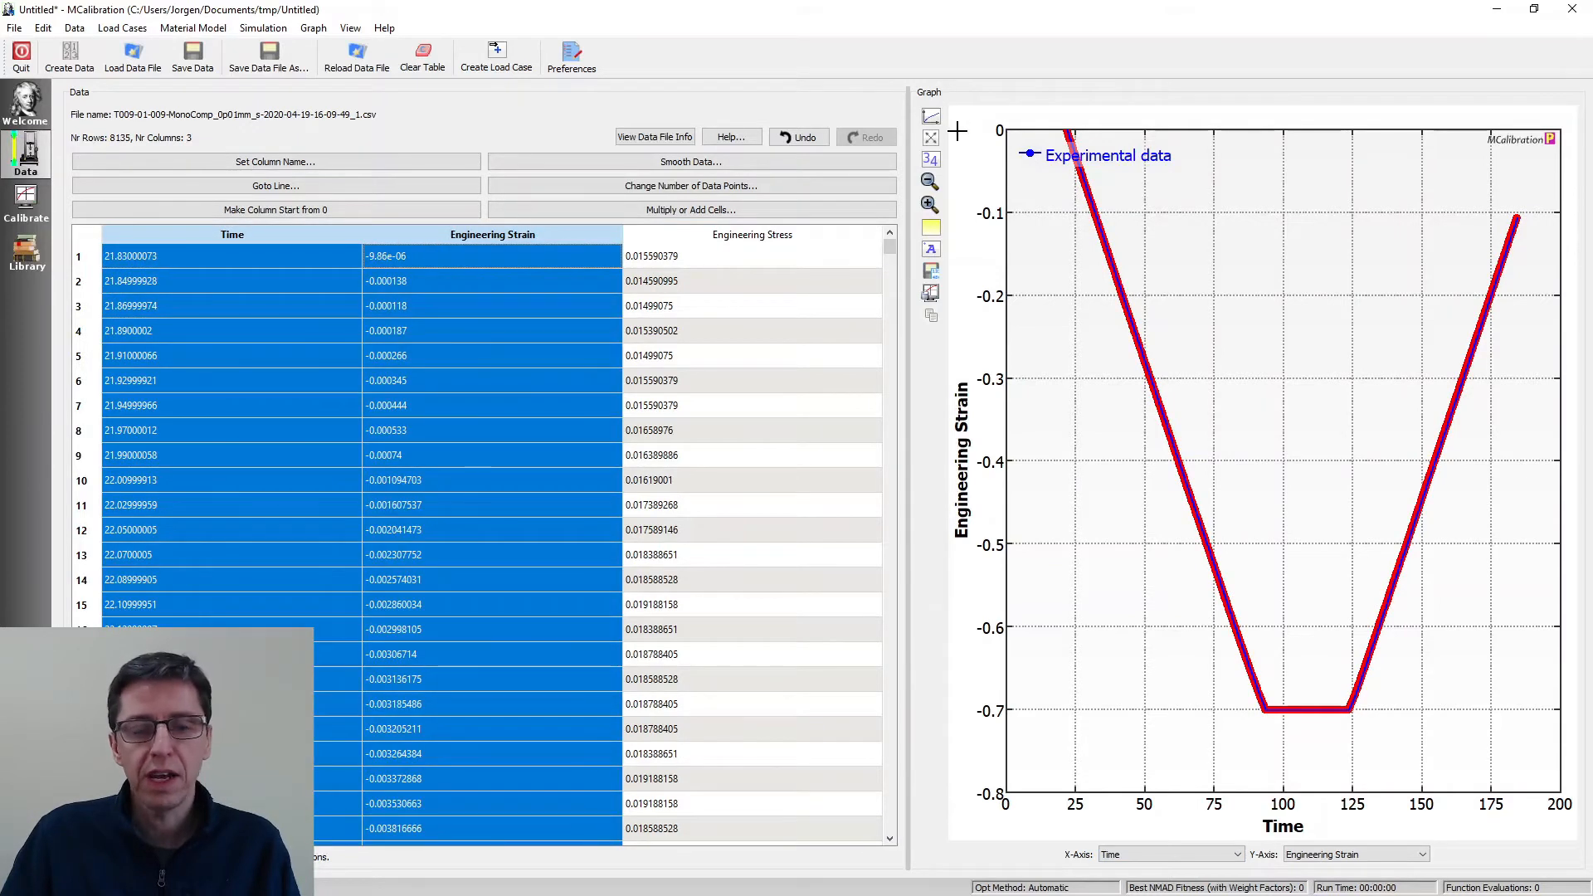
left_click(381, 212)
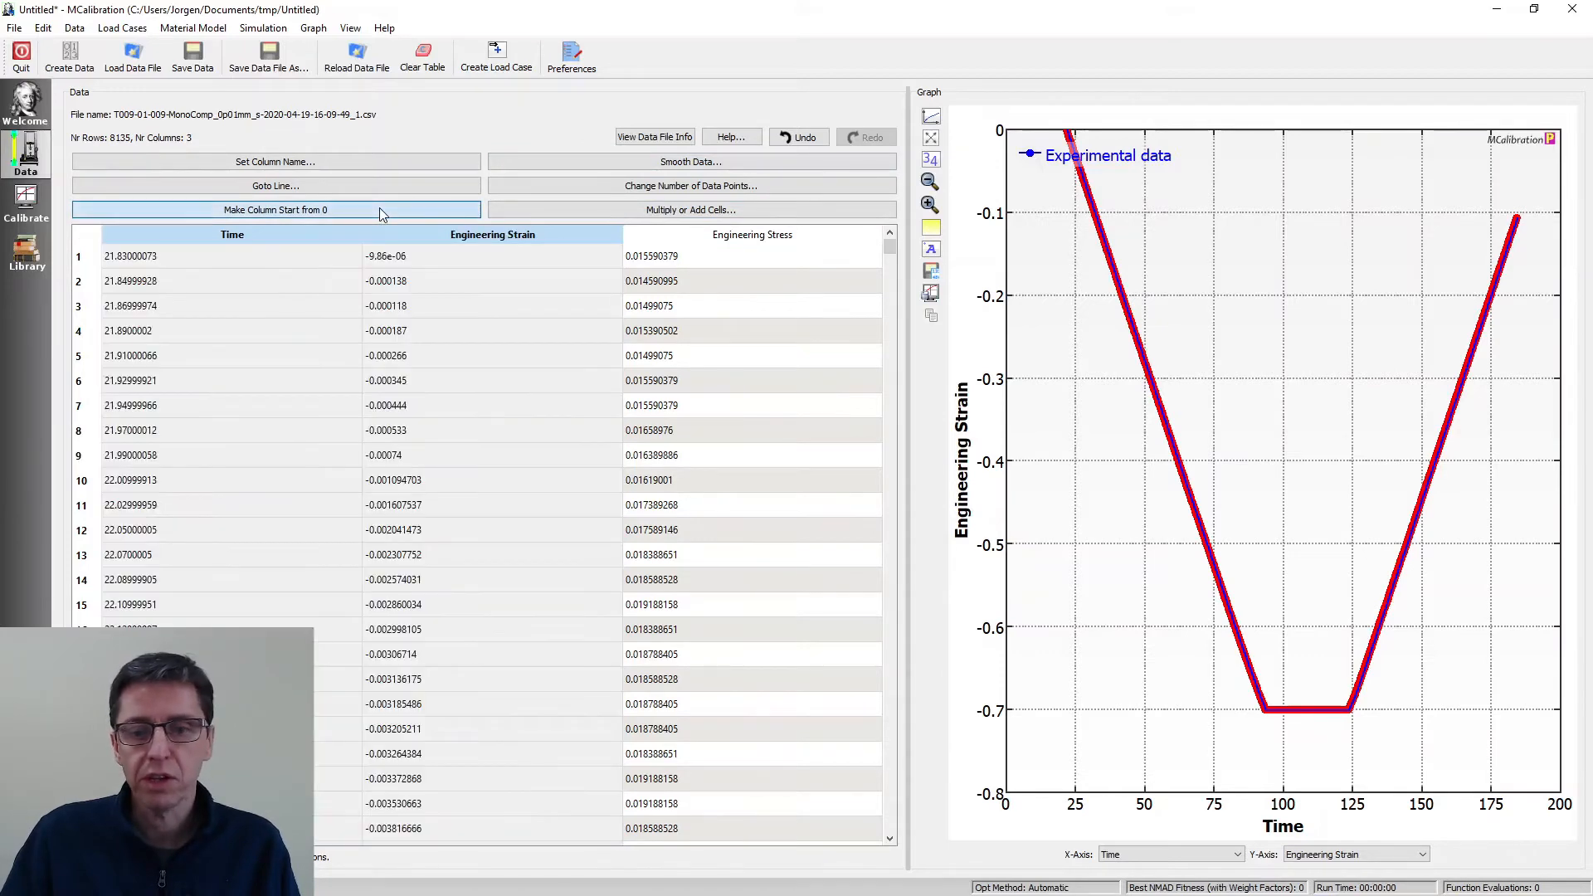
- Plot Engineering Stress against Engineering Strain and examine the start of the curve near zero strain
left_click(1142, 858)
left_click(1136, 830)
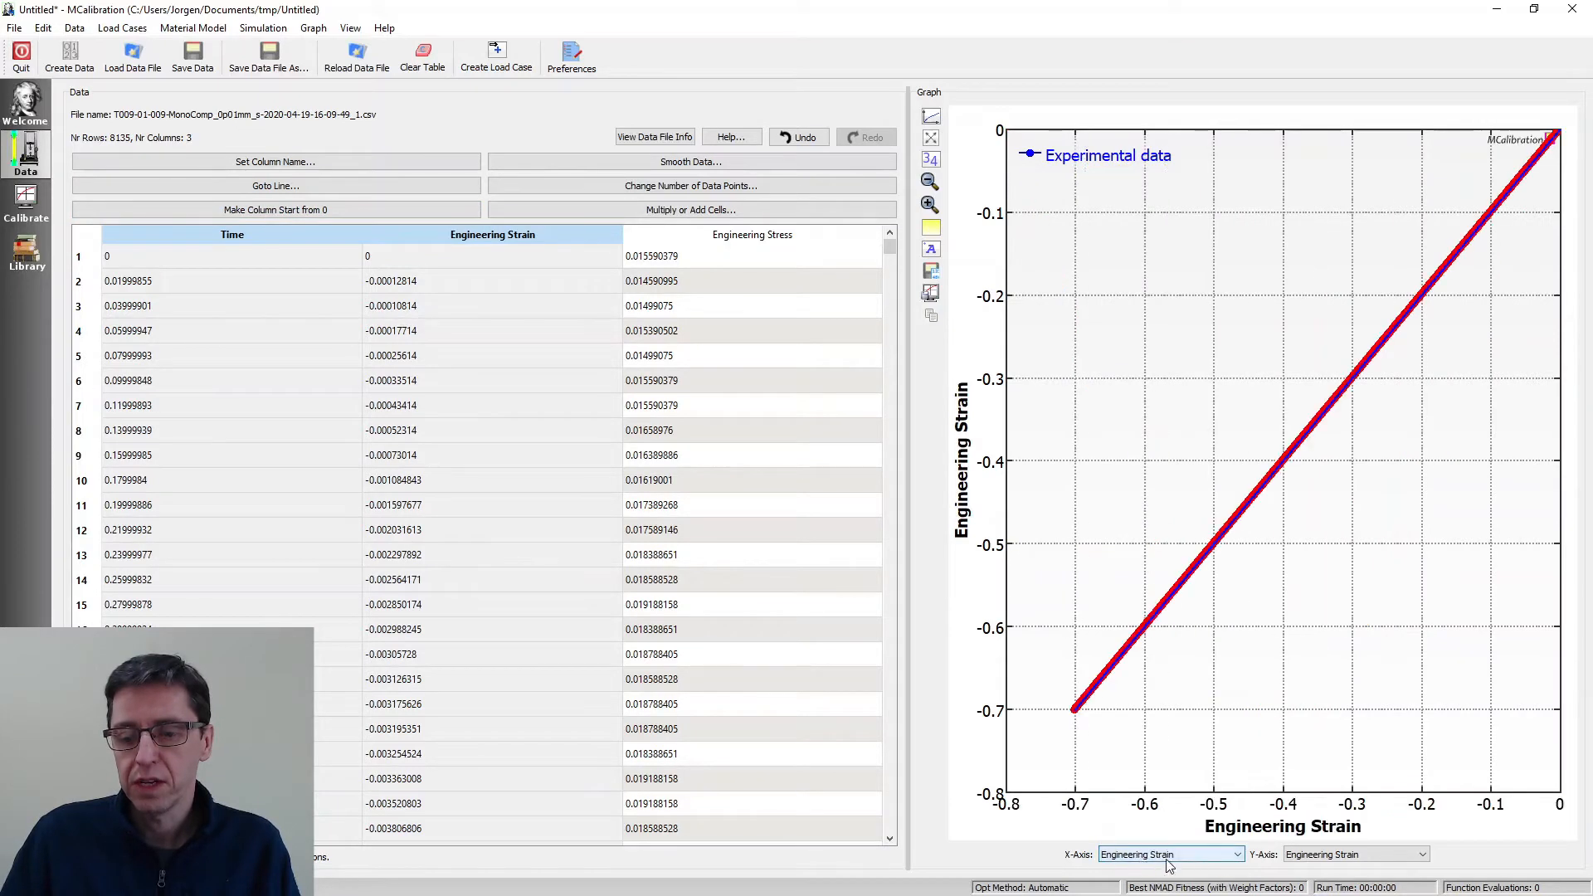
scroll(1319, 860, "down", 1)
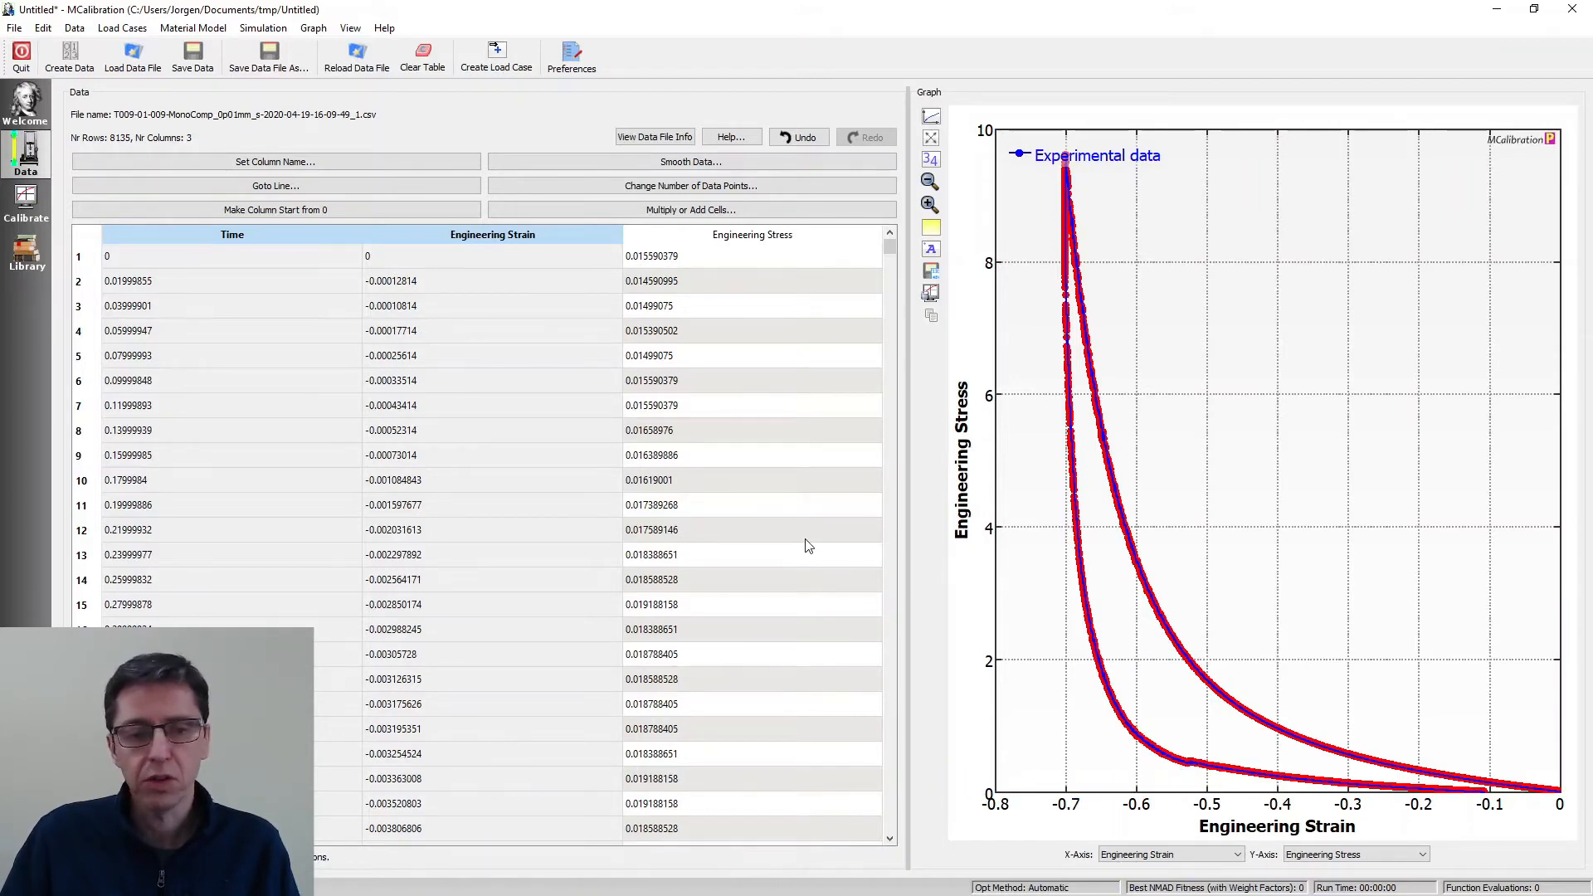
left_click(790, 506)
left_click_drag(1519, 764, 1582, 814)
left_click_drag(1305, 525, 1454, 620)
left_click_drag(1221, 367, 1360, 467)
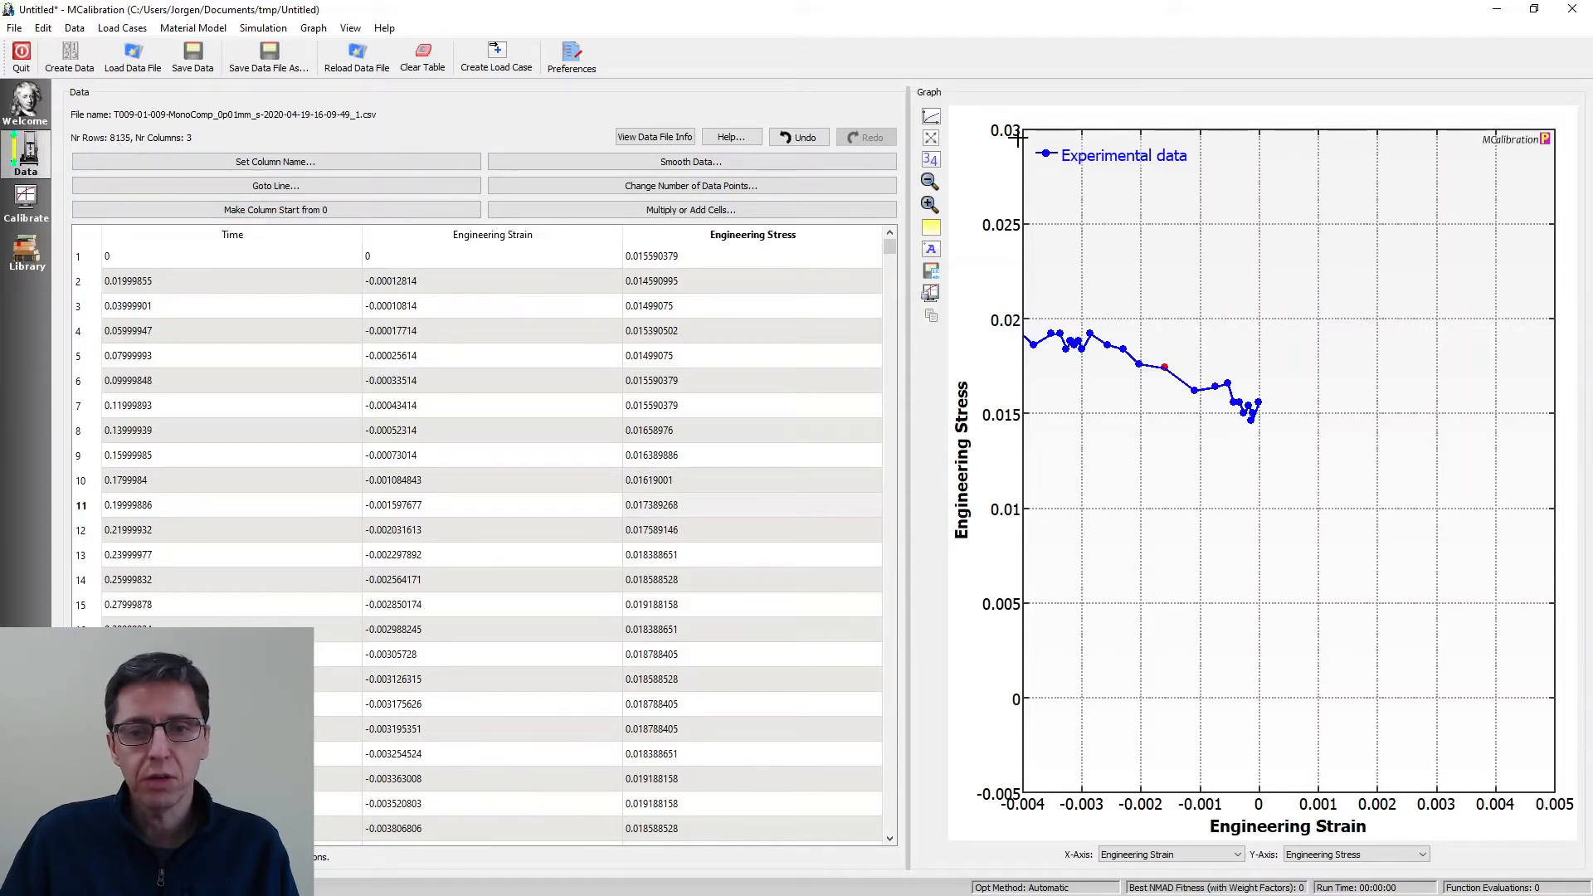
left_click(931, 138)
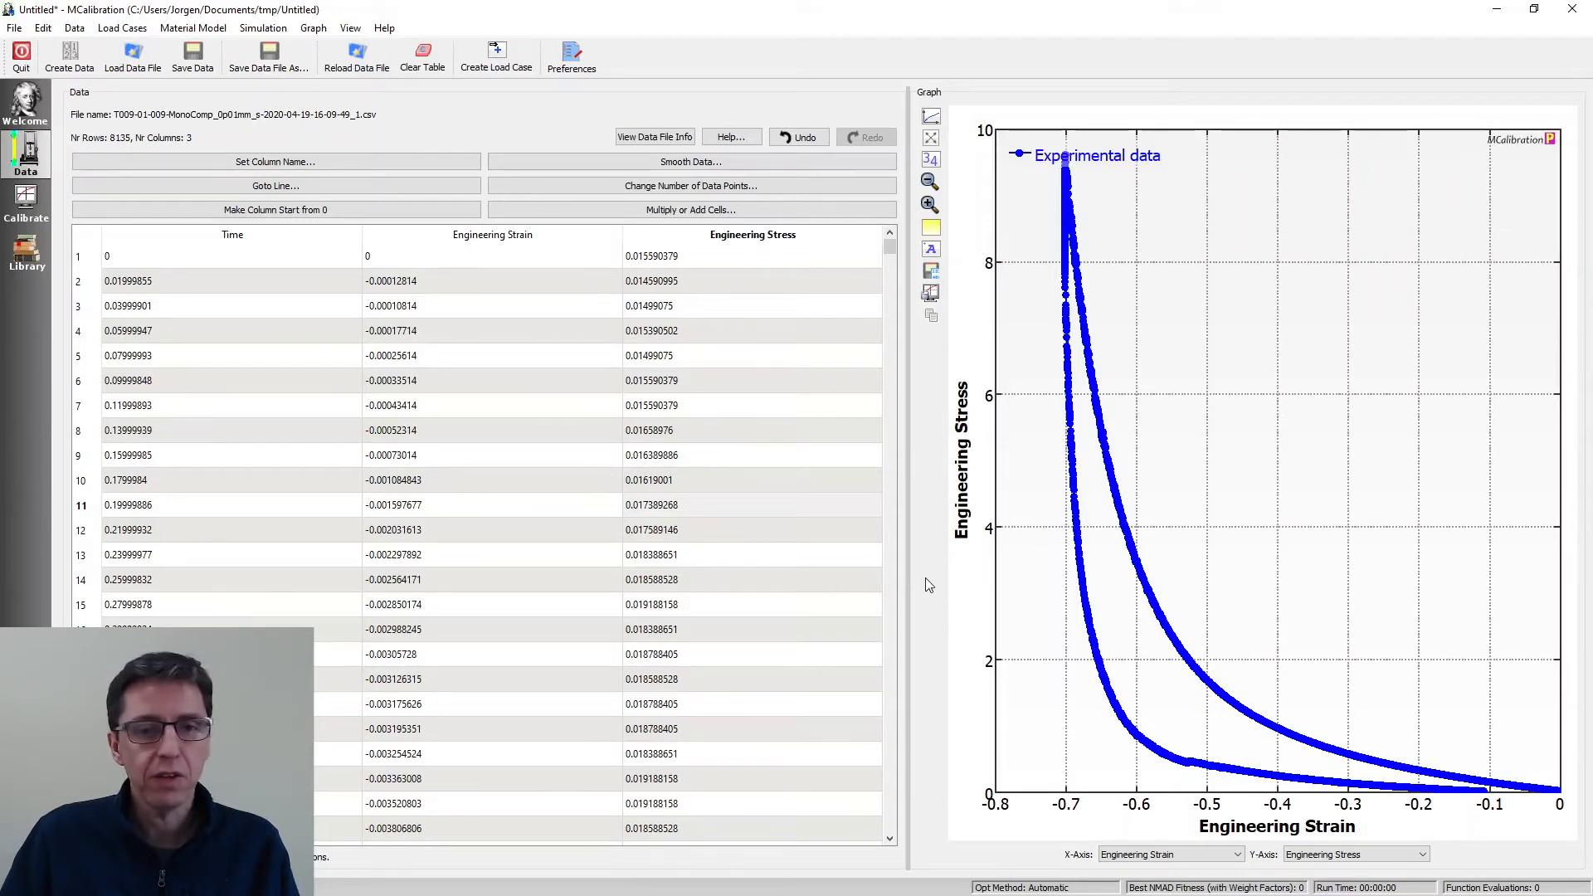
- Reduce the data set to a target of 1000 data points
left_click(752, 187)
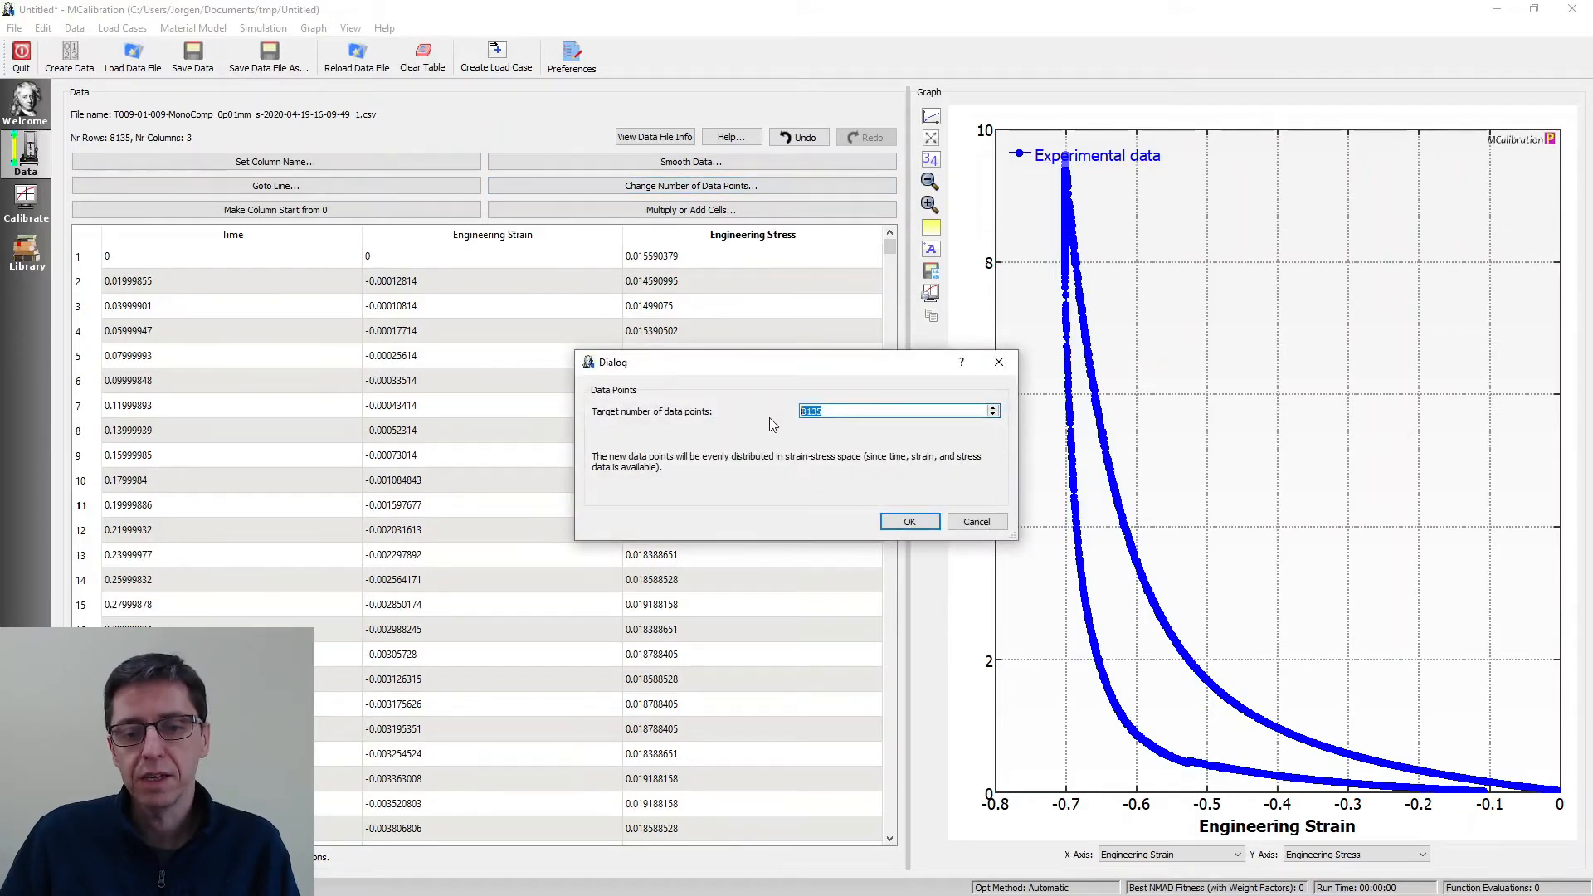
type("1000")
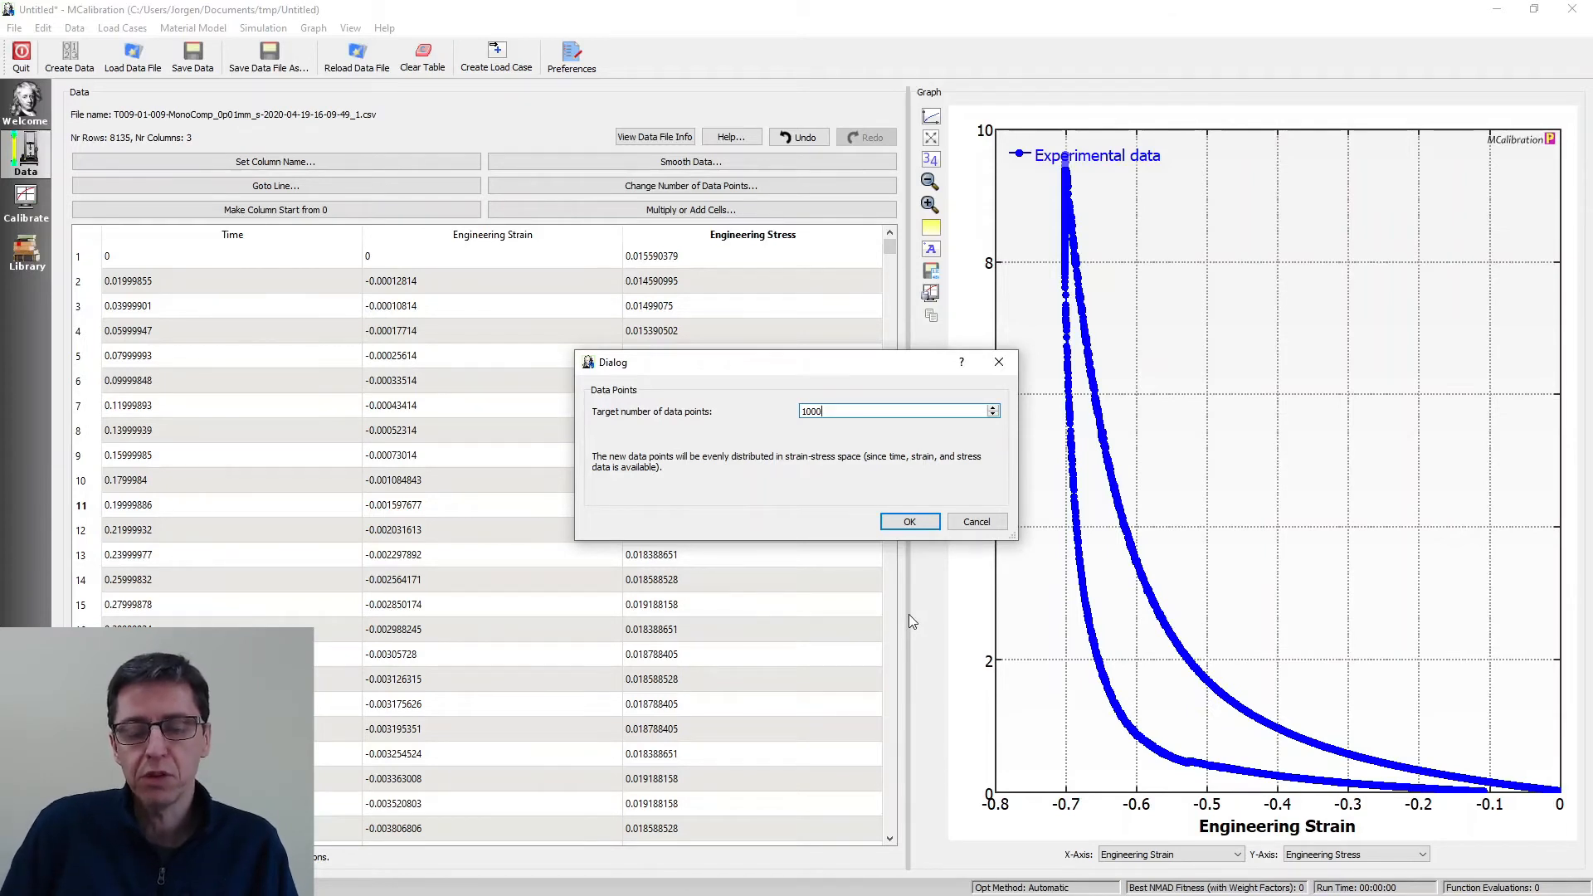
left_click(927, 525)
- Apply toe-in compensation of the first point, using the data point in row 6 near a strain of -0.014
left_click_drag(1418, 728, 1590, 811)
left_click_drag(1391, 611, 1497, 688)
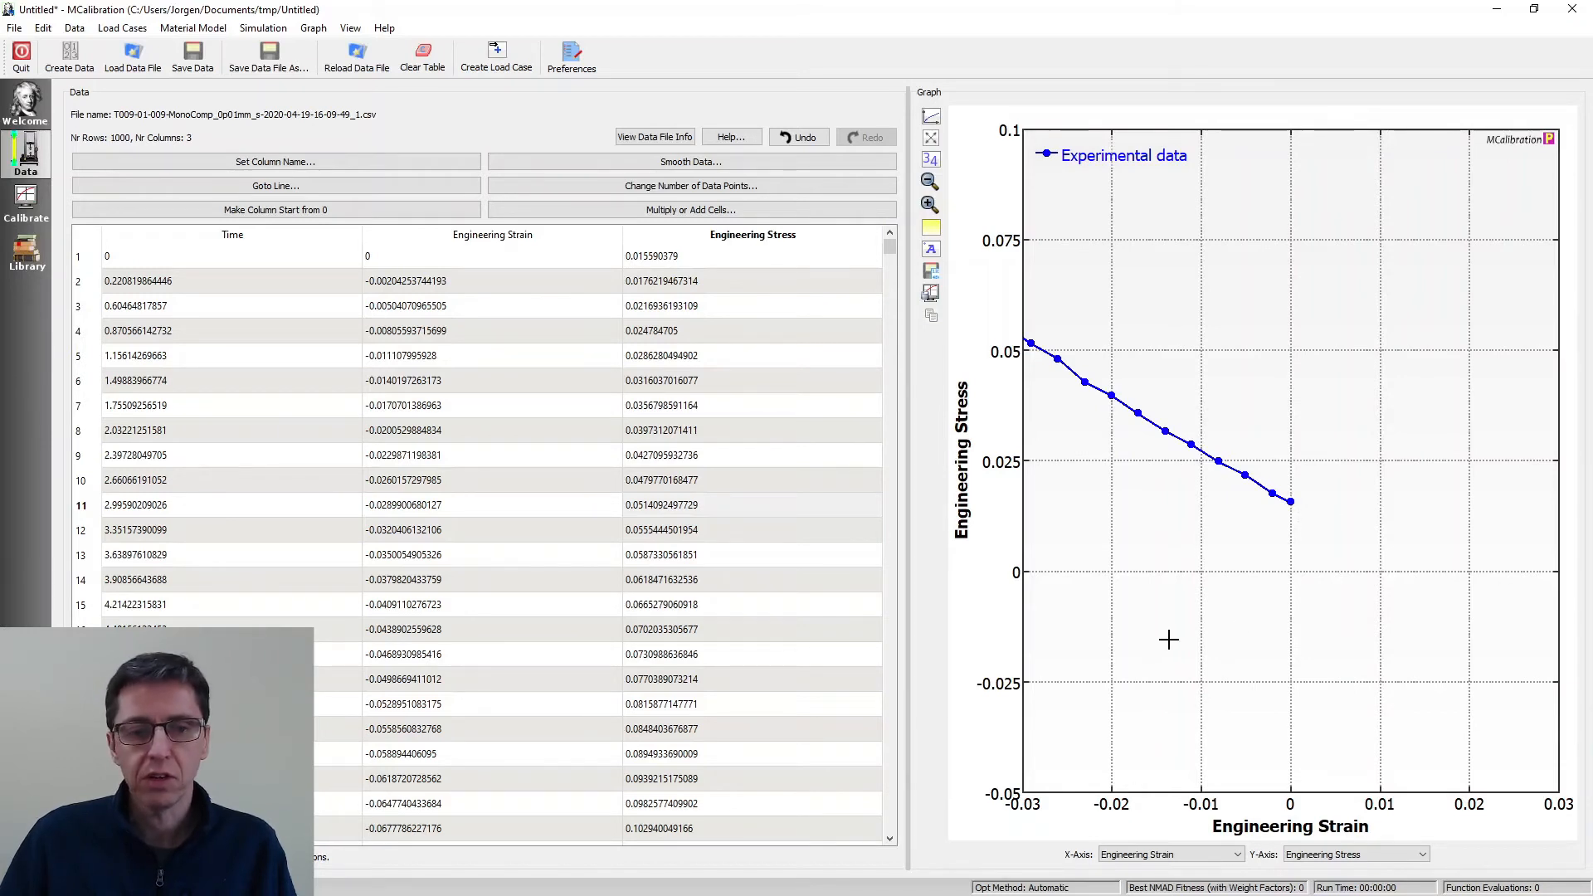
left_click(587, 388)
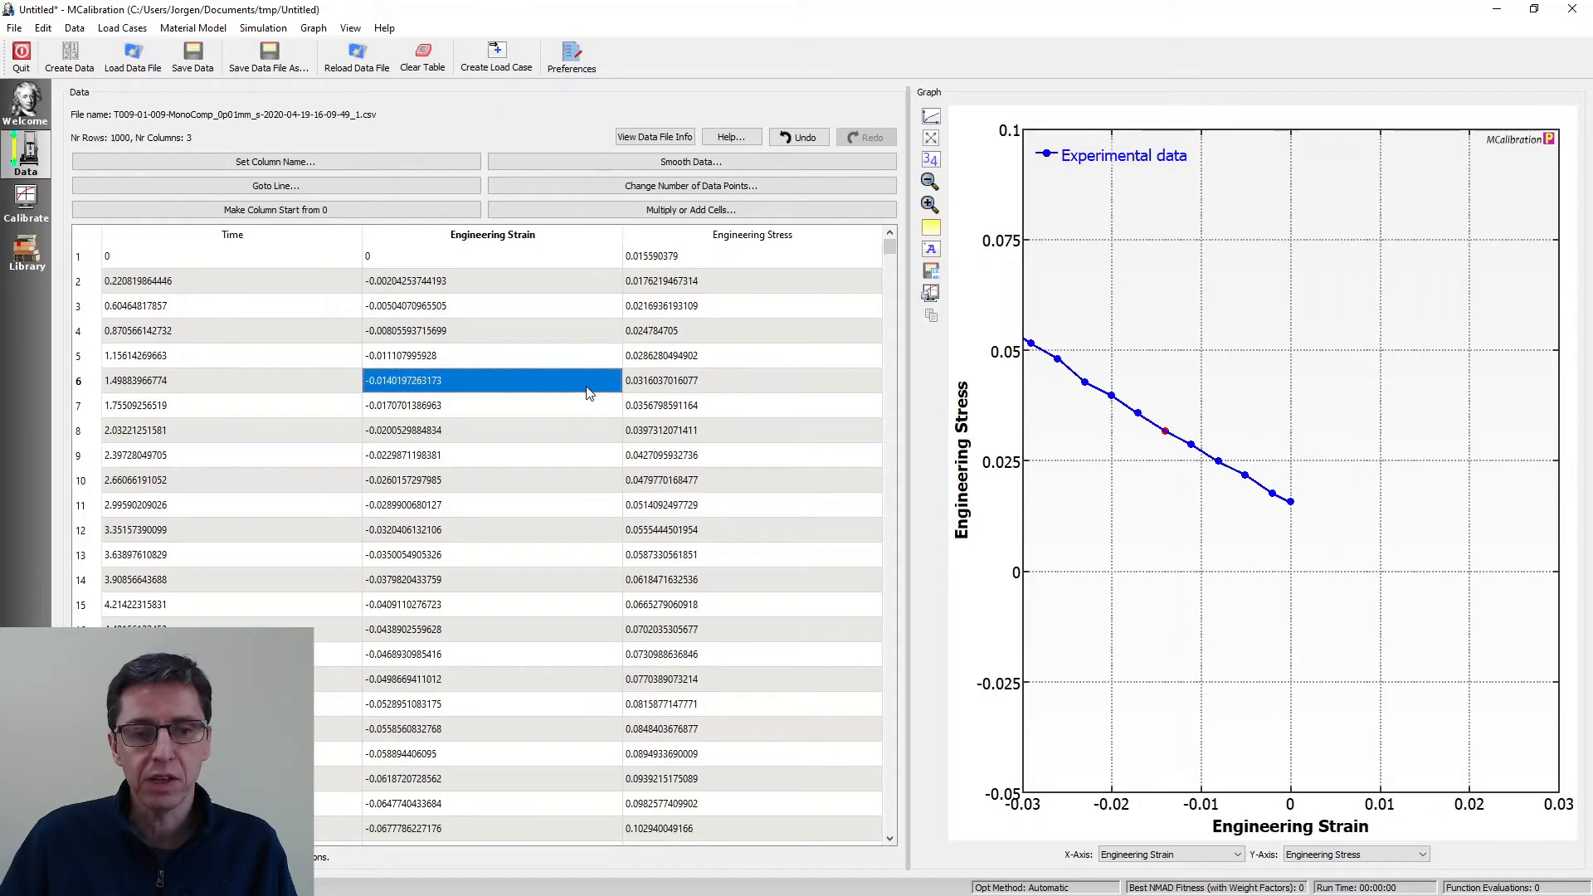
right_click(587, 387)
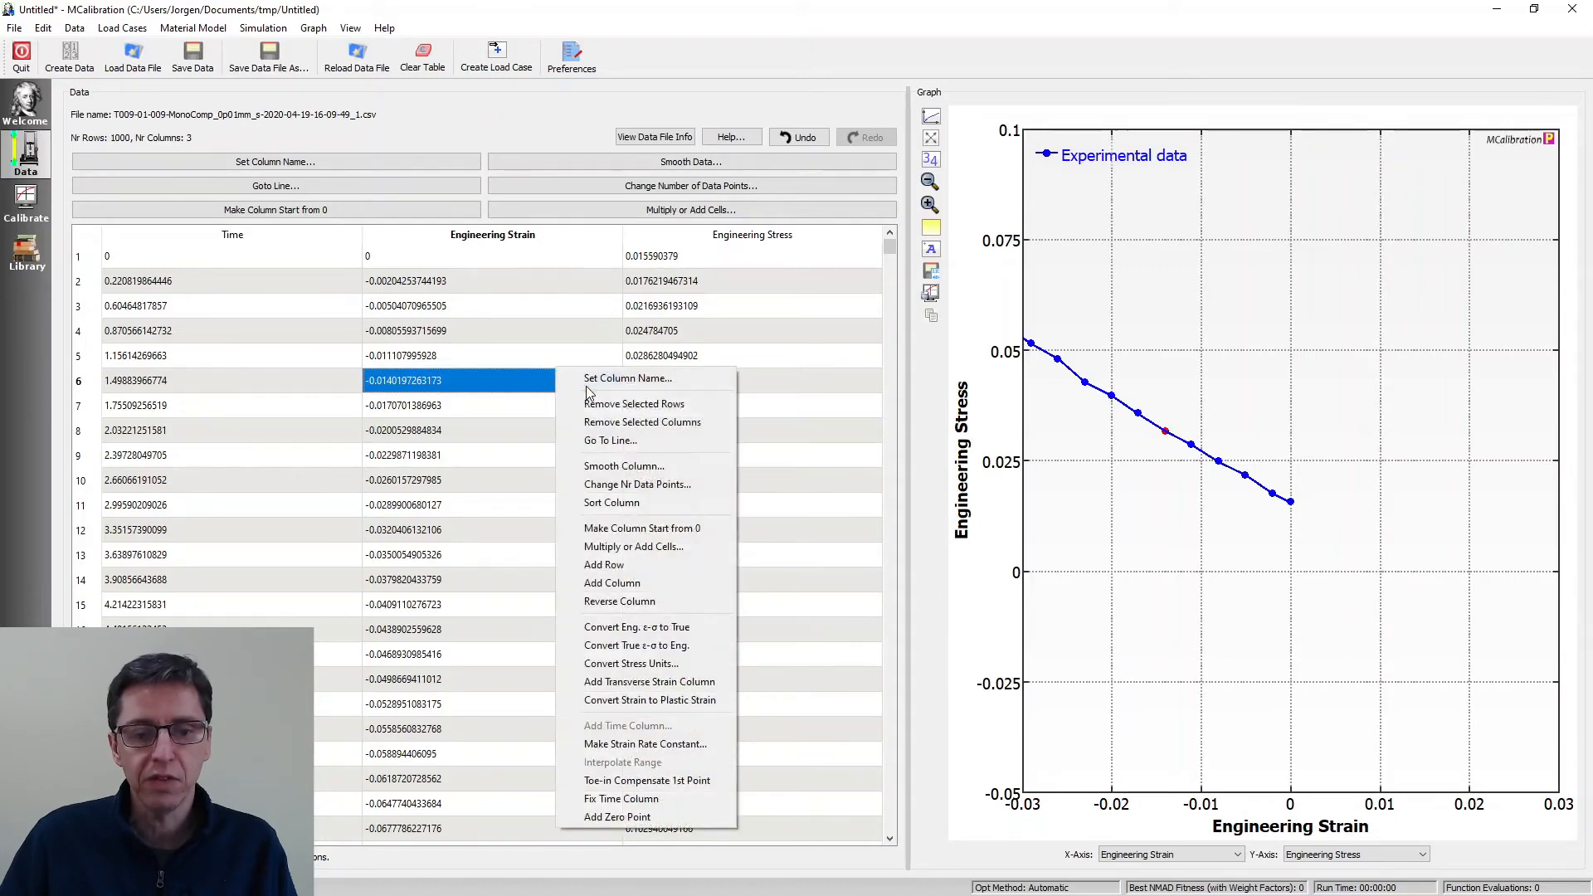
left_click(647, 781)
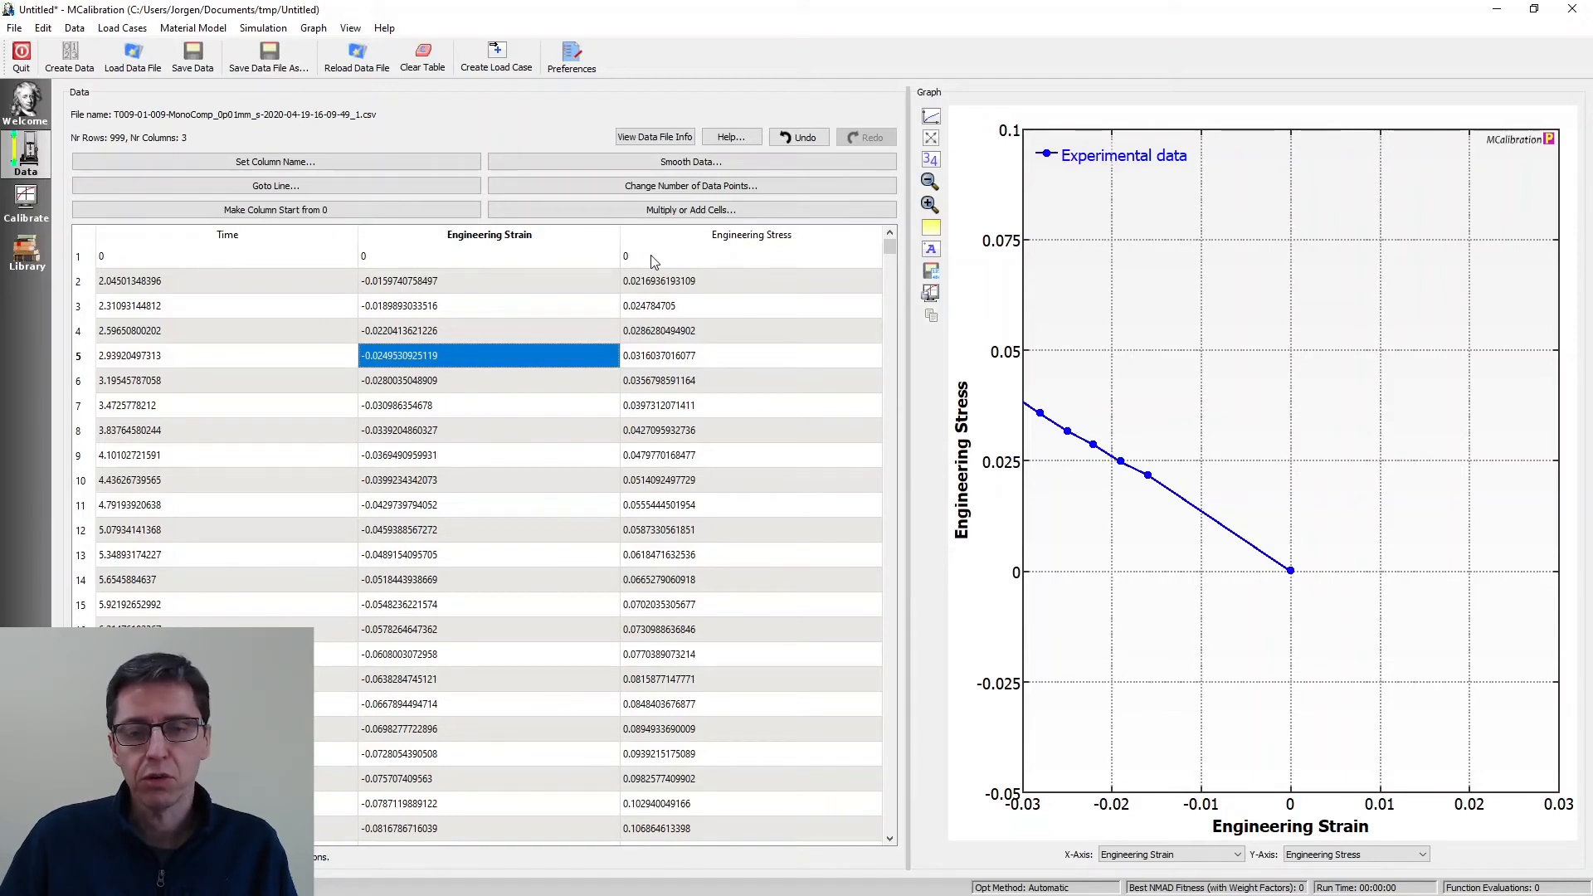
- Review the full compensated curve as Engineering Stress against Engineering Strain and against Time
left_click(930, 137)
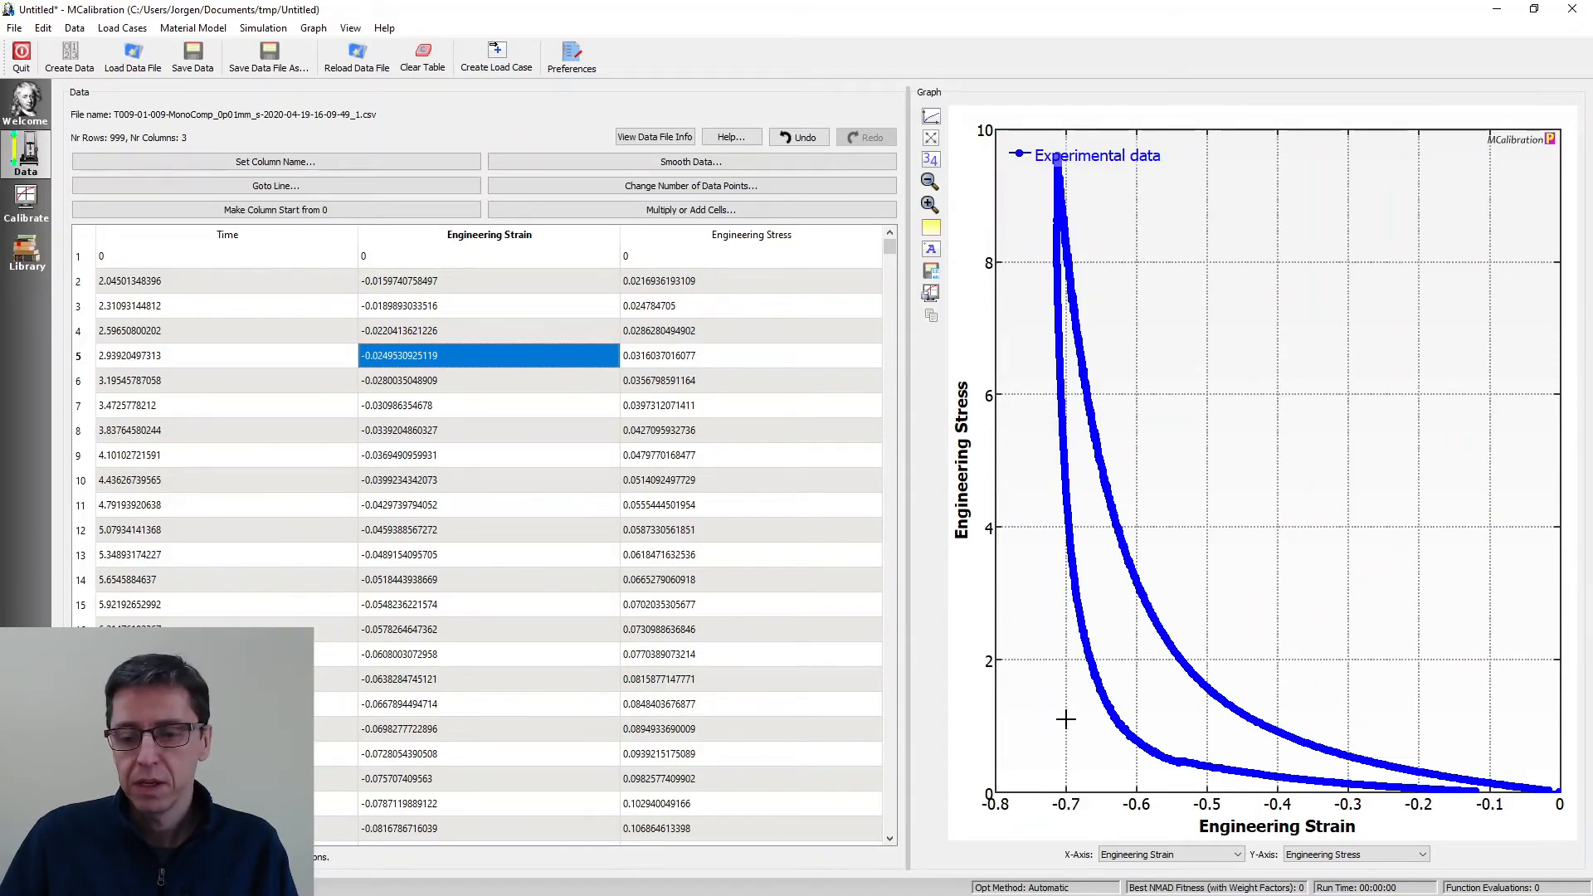
left_click(1195, 853)
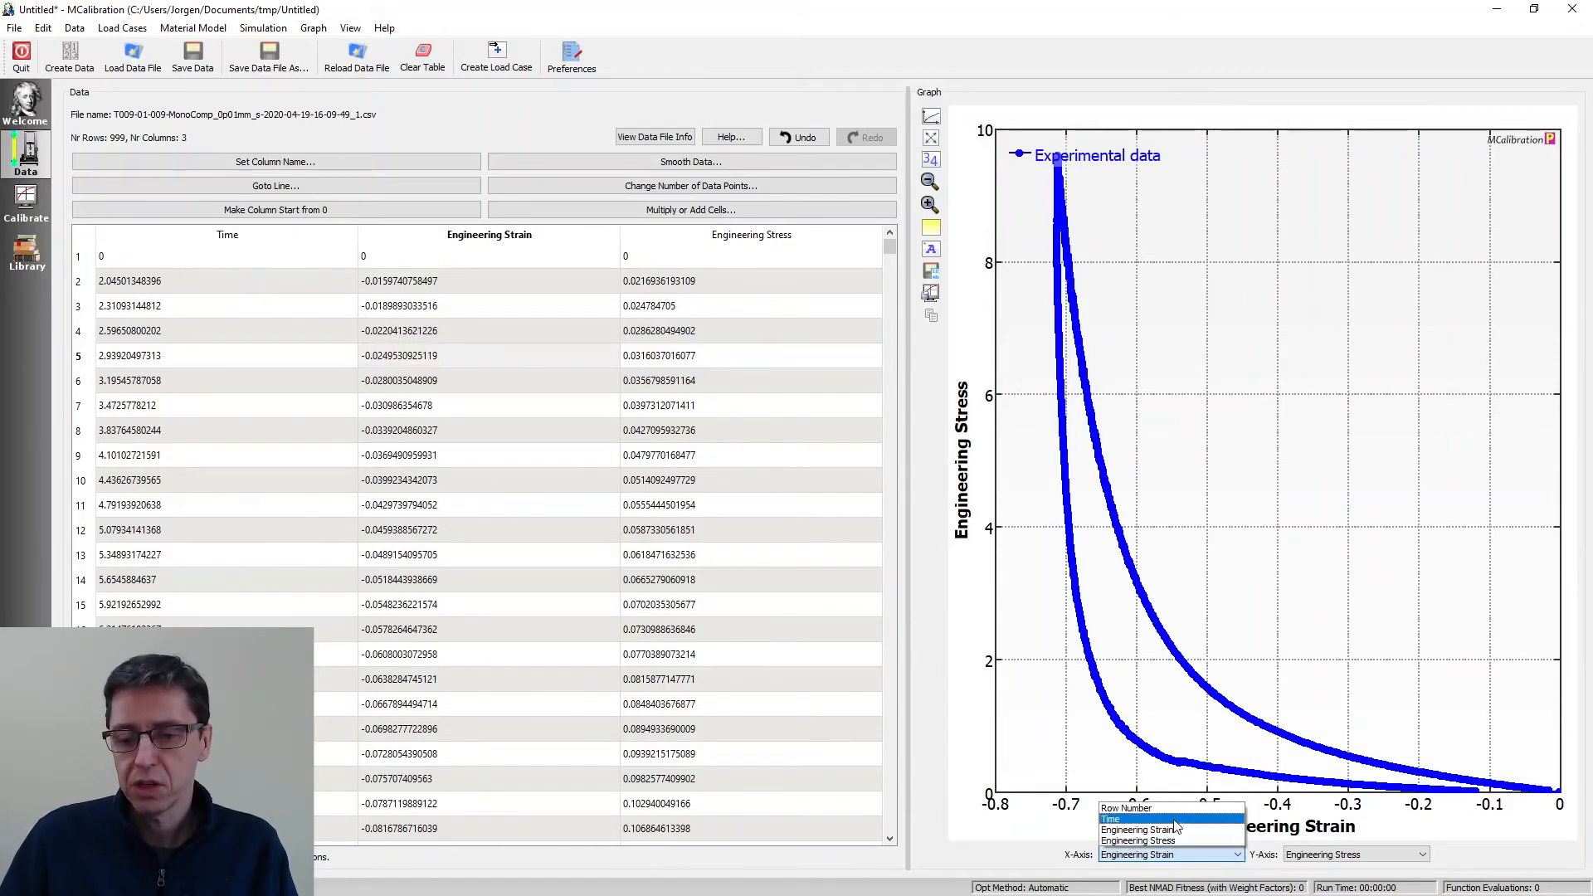
left_click(1142, 819)
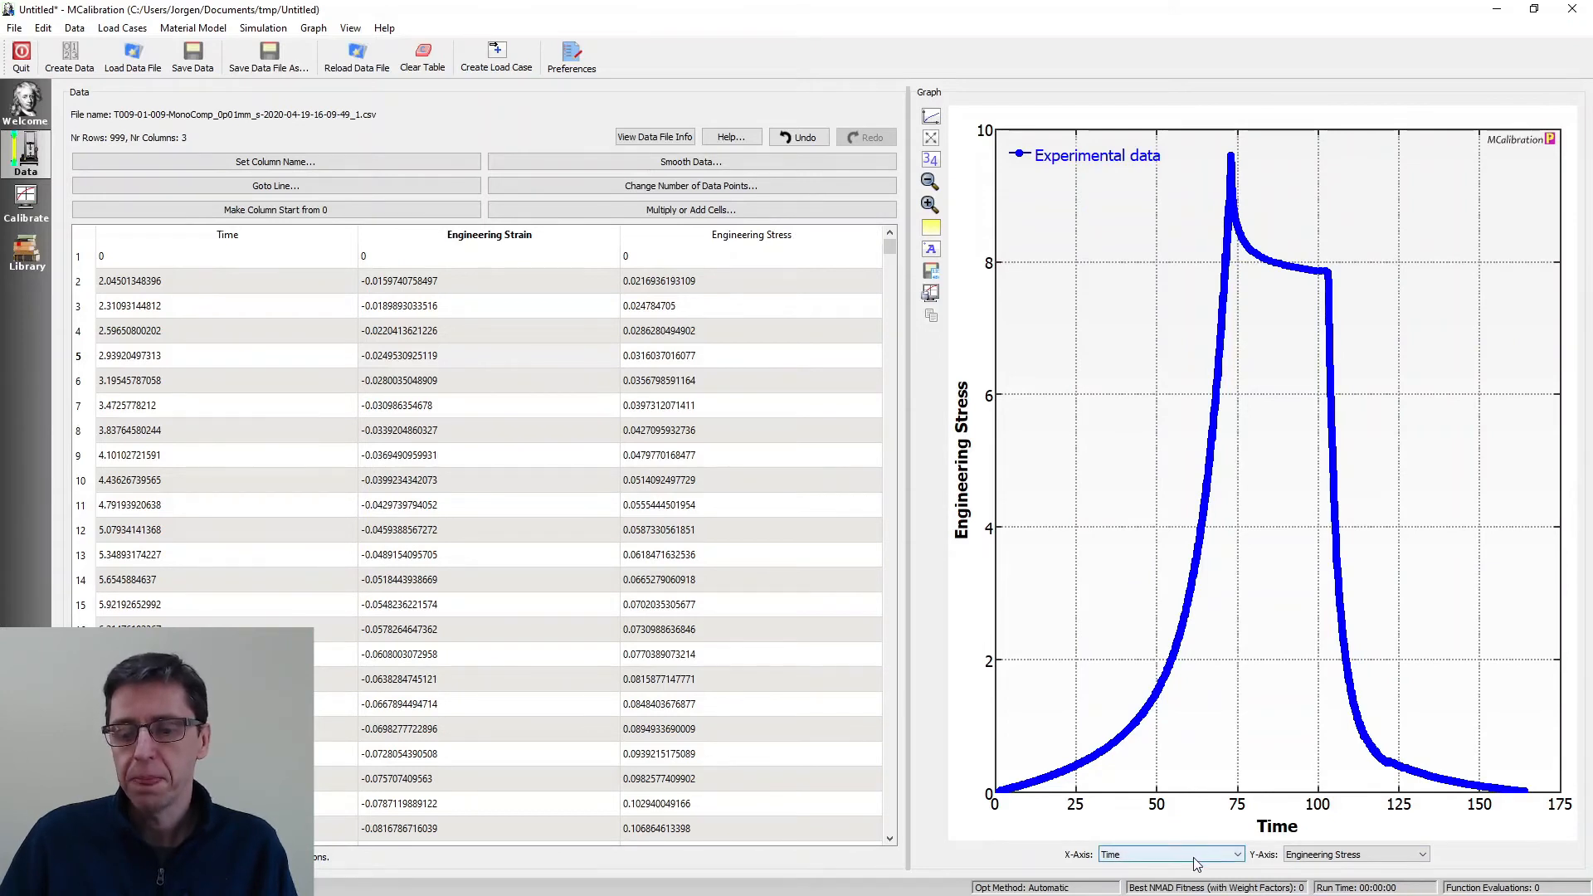
scroll(1195, 863, "down", 1)
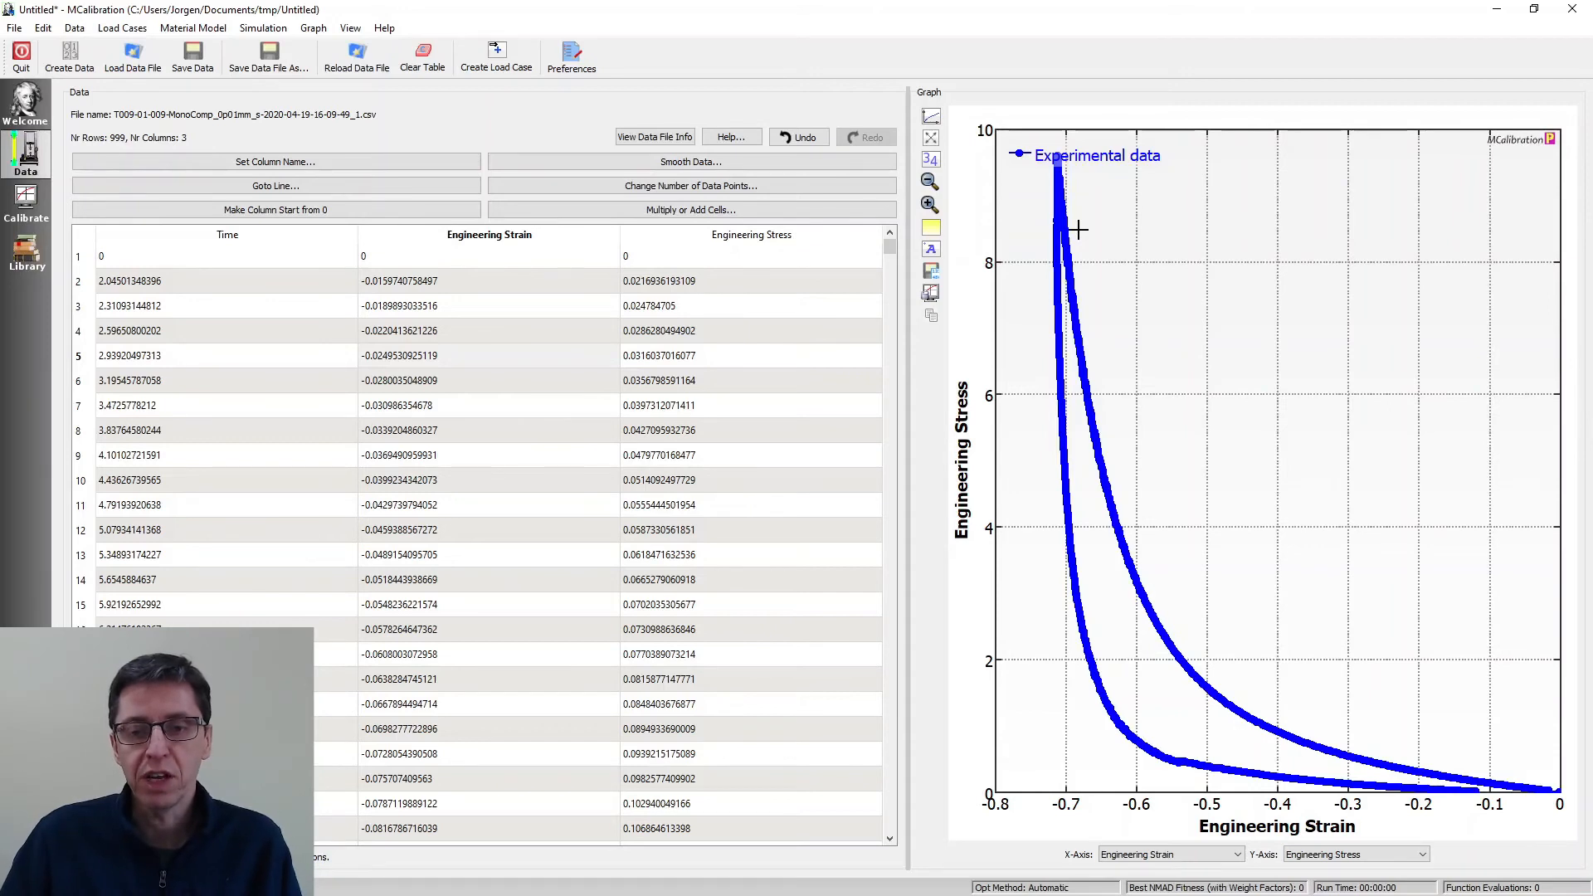
- Multiply all values in the Engineering Stress column by -1
left_click(797, 242)
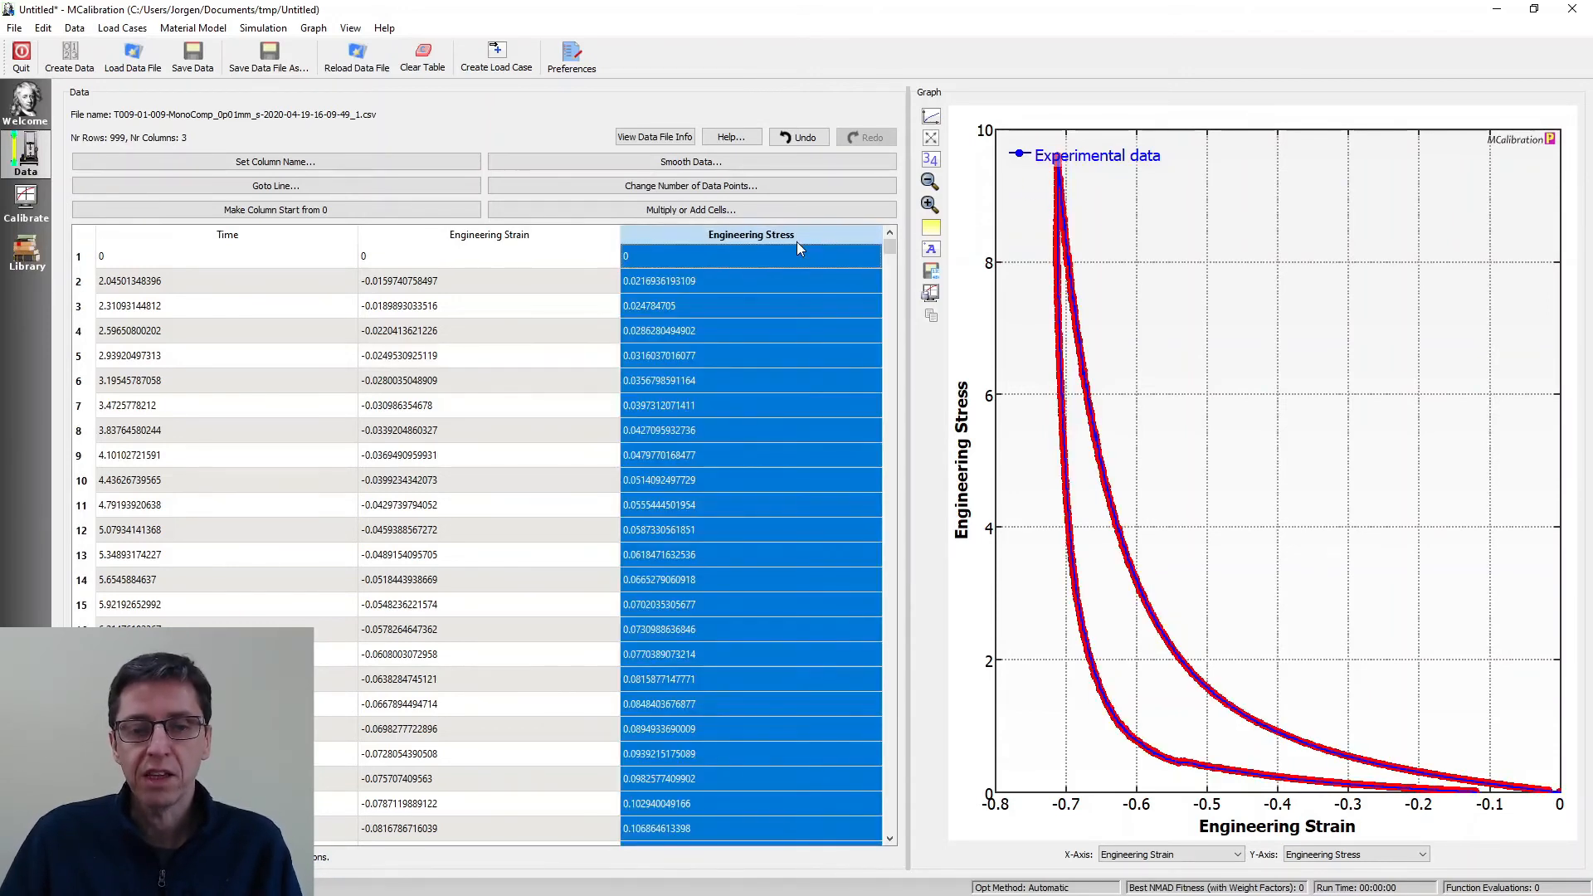
left_click(721, 211)
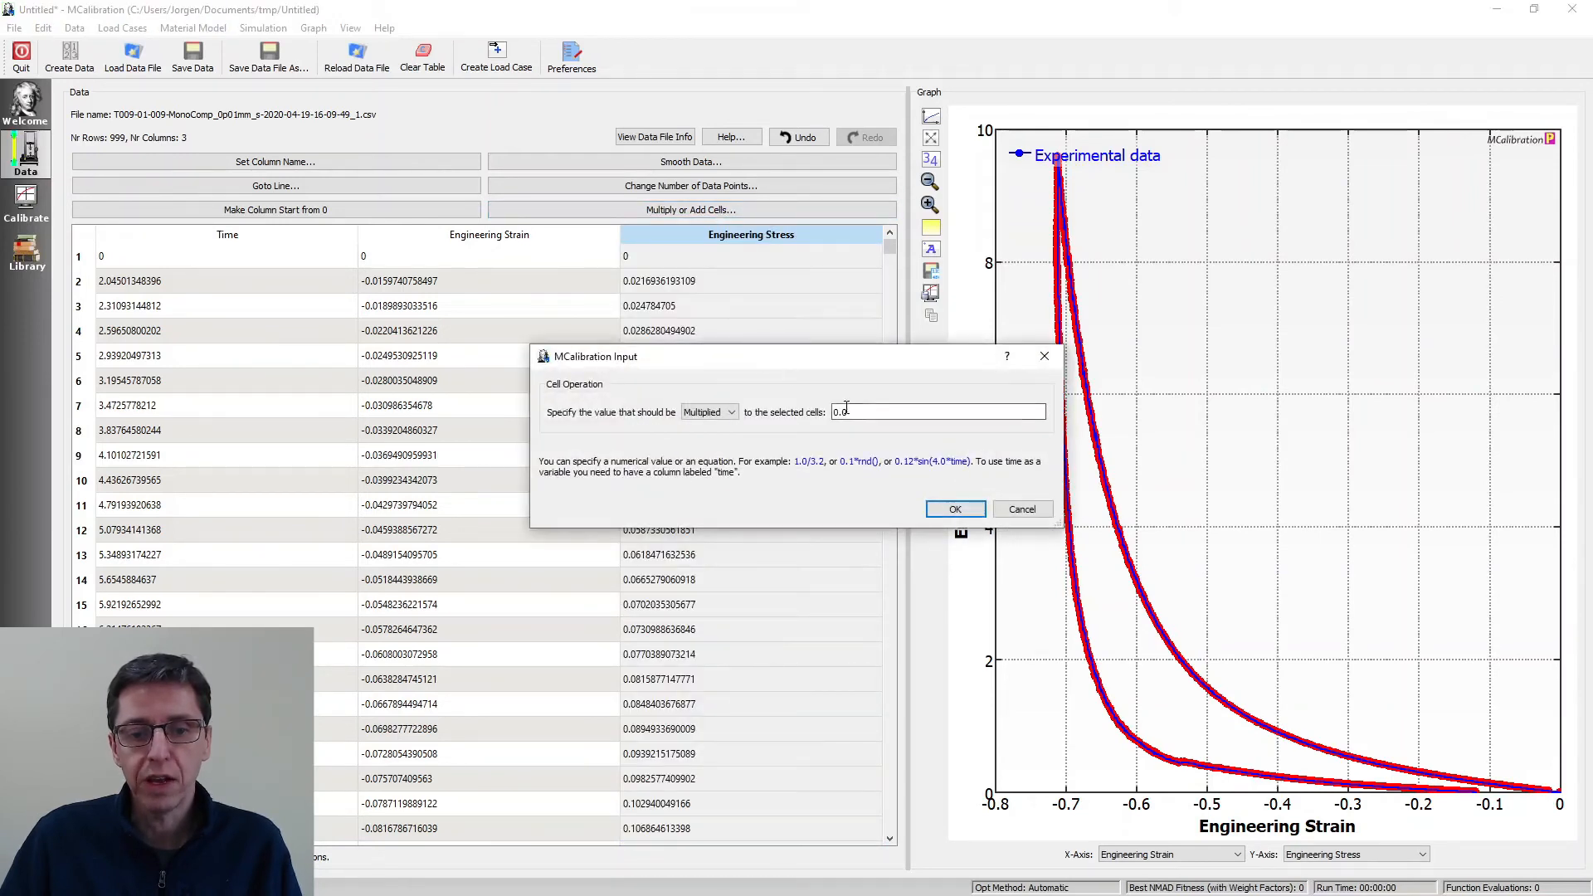
key("ctrl+a")
type("-1")
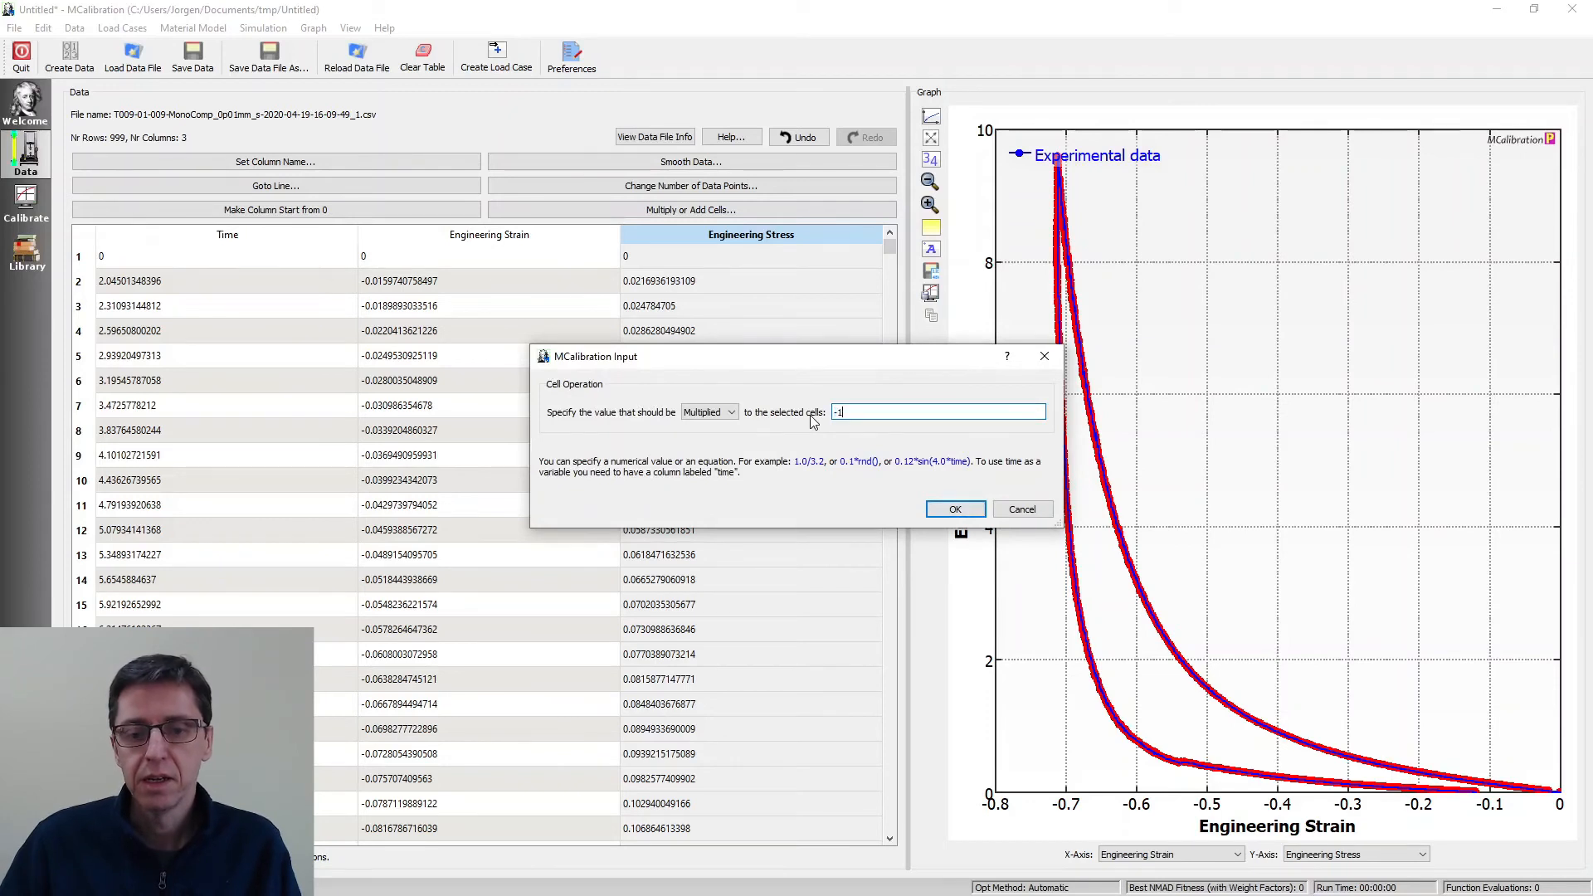
left_click(971, 511)
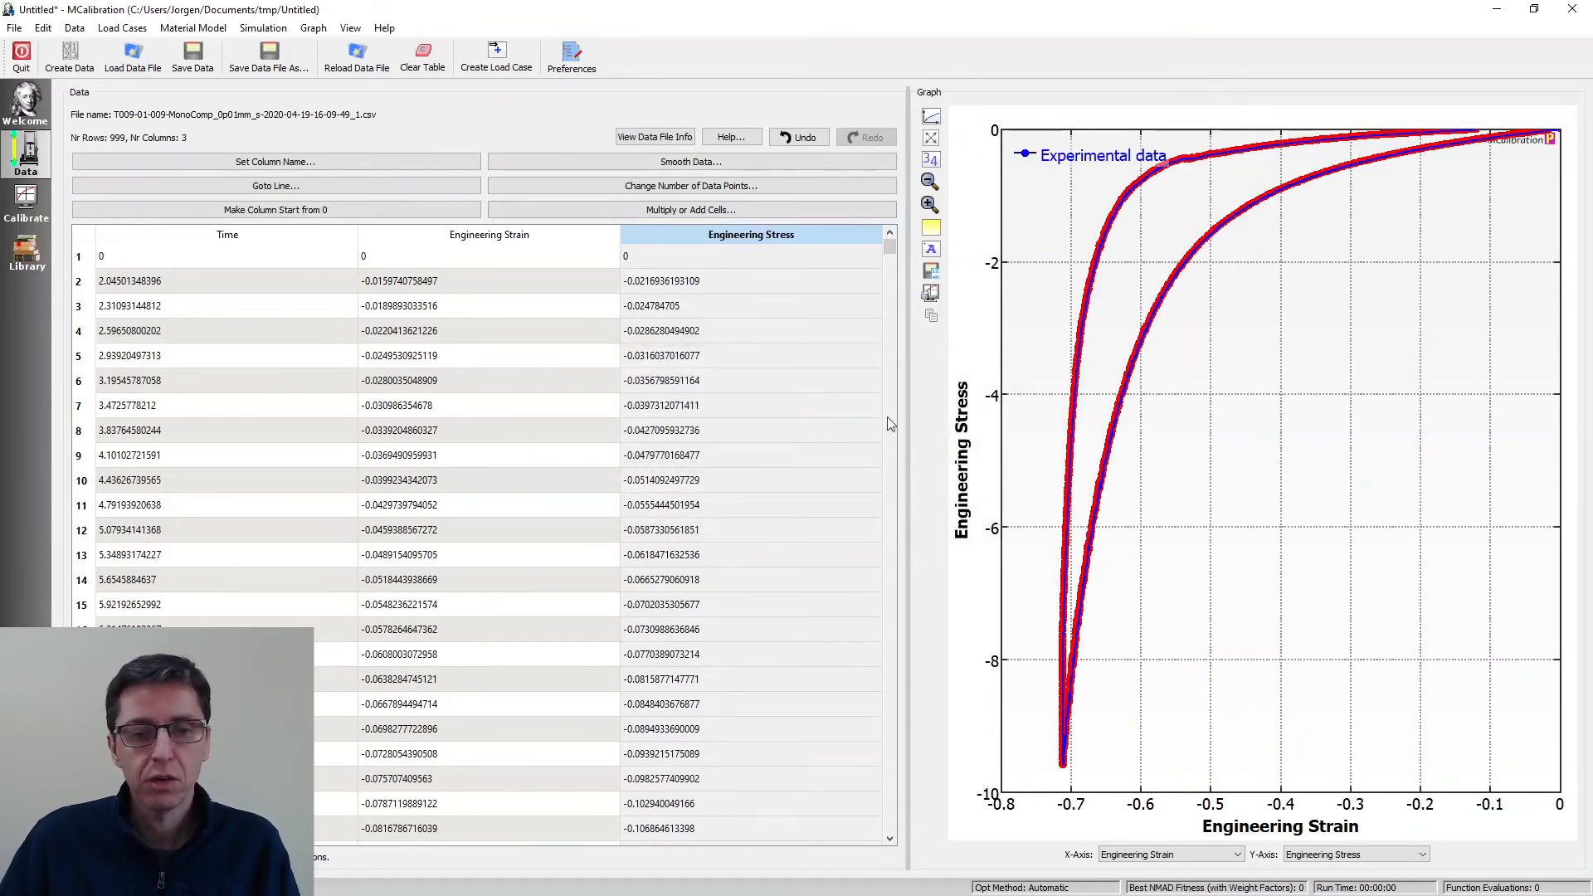
left_click(649, 363)
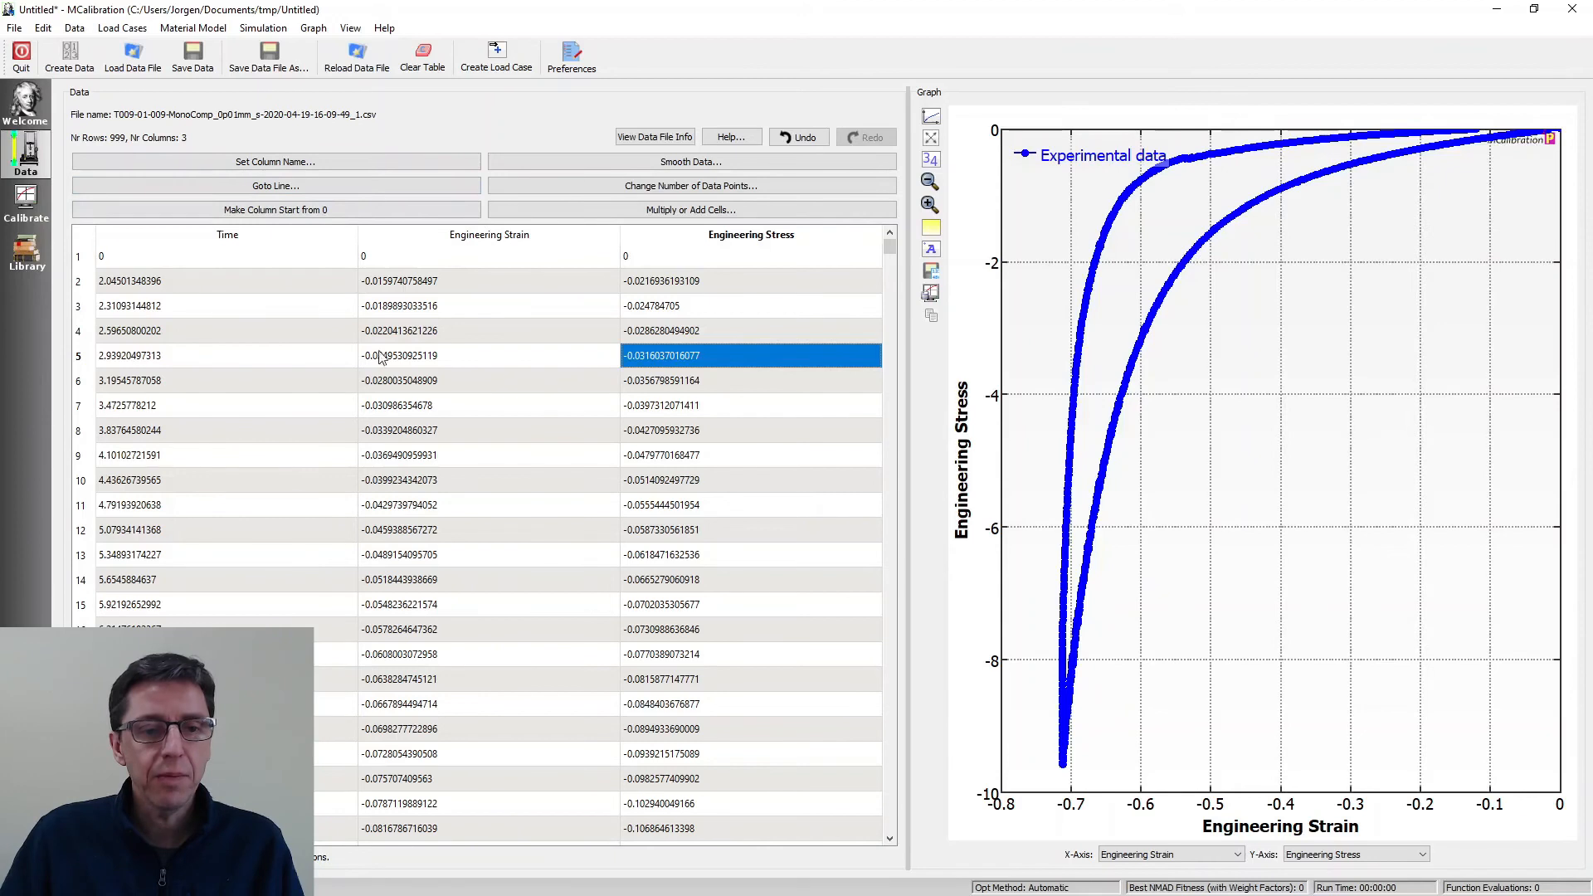
- Save the cleaned data as a new text file named T009_corrected.txt in the tmp folder
left_click(279, 56)
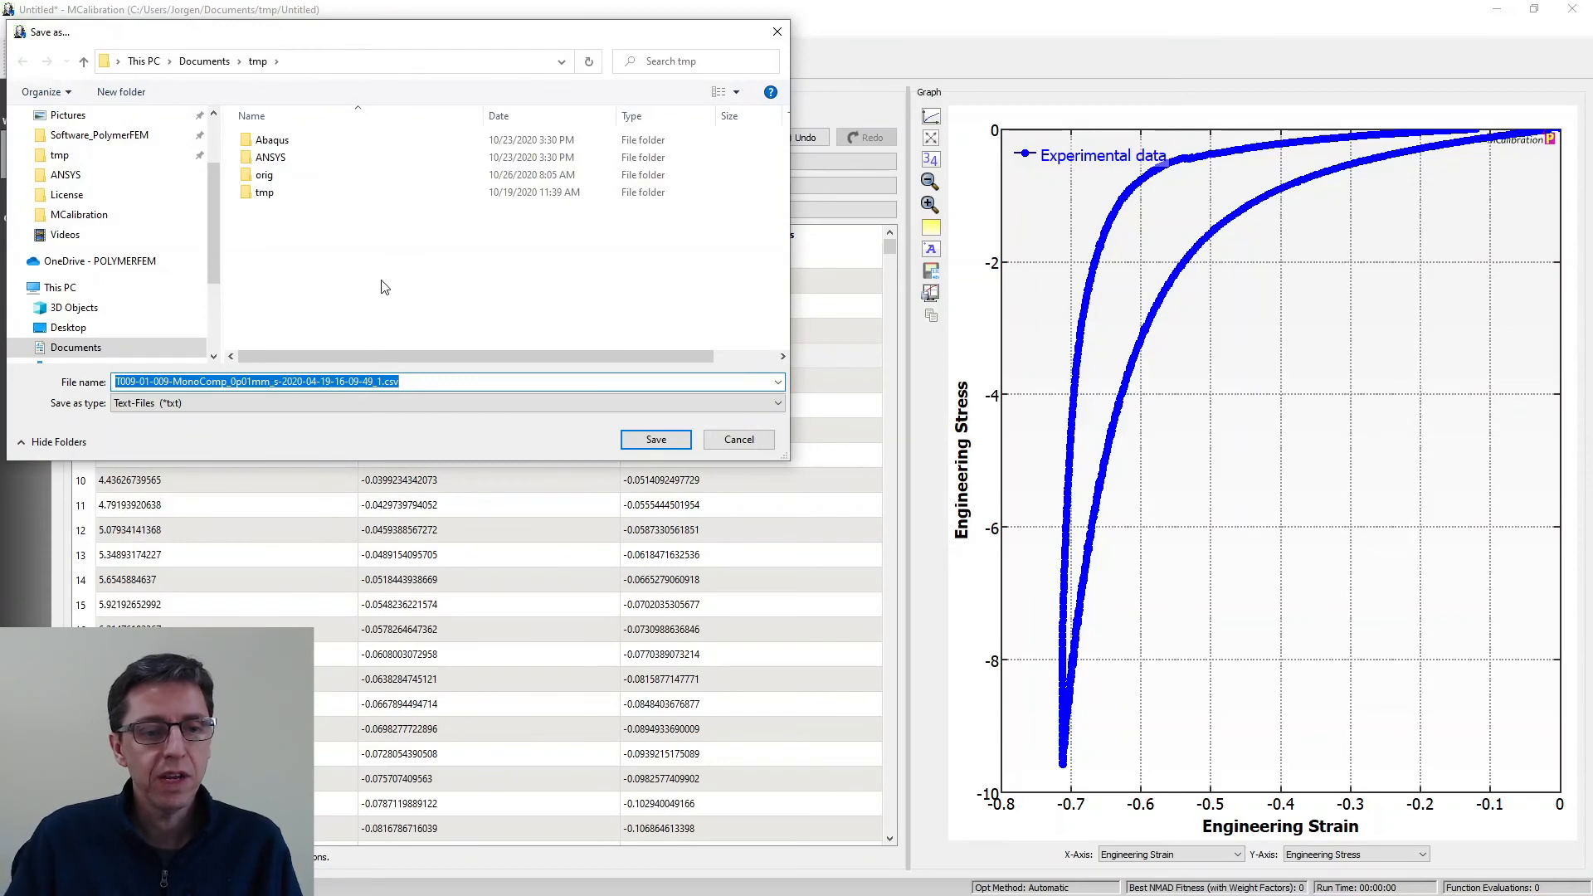
type("T00")
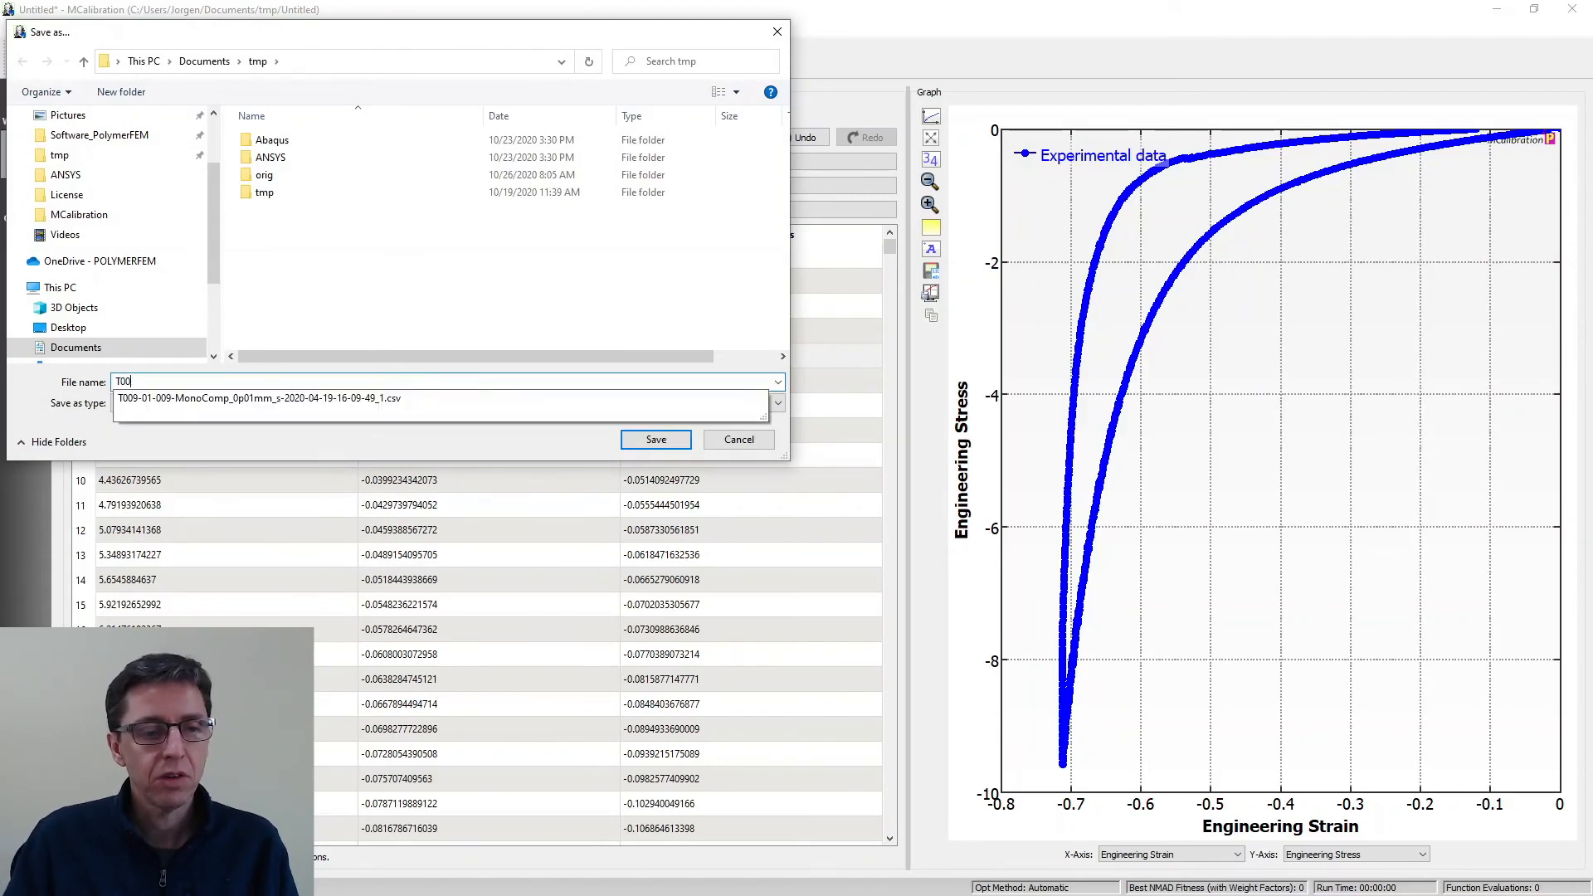
type("9_corrected.t")
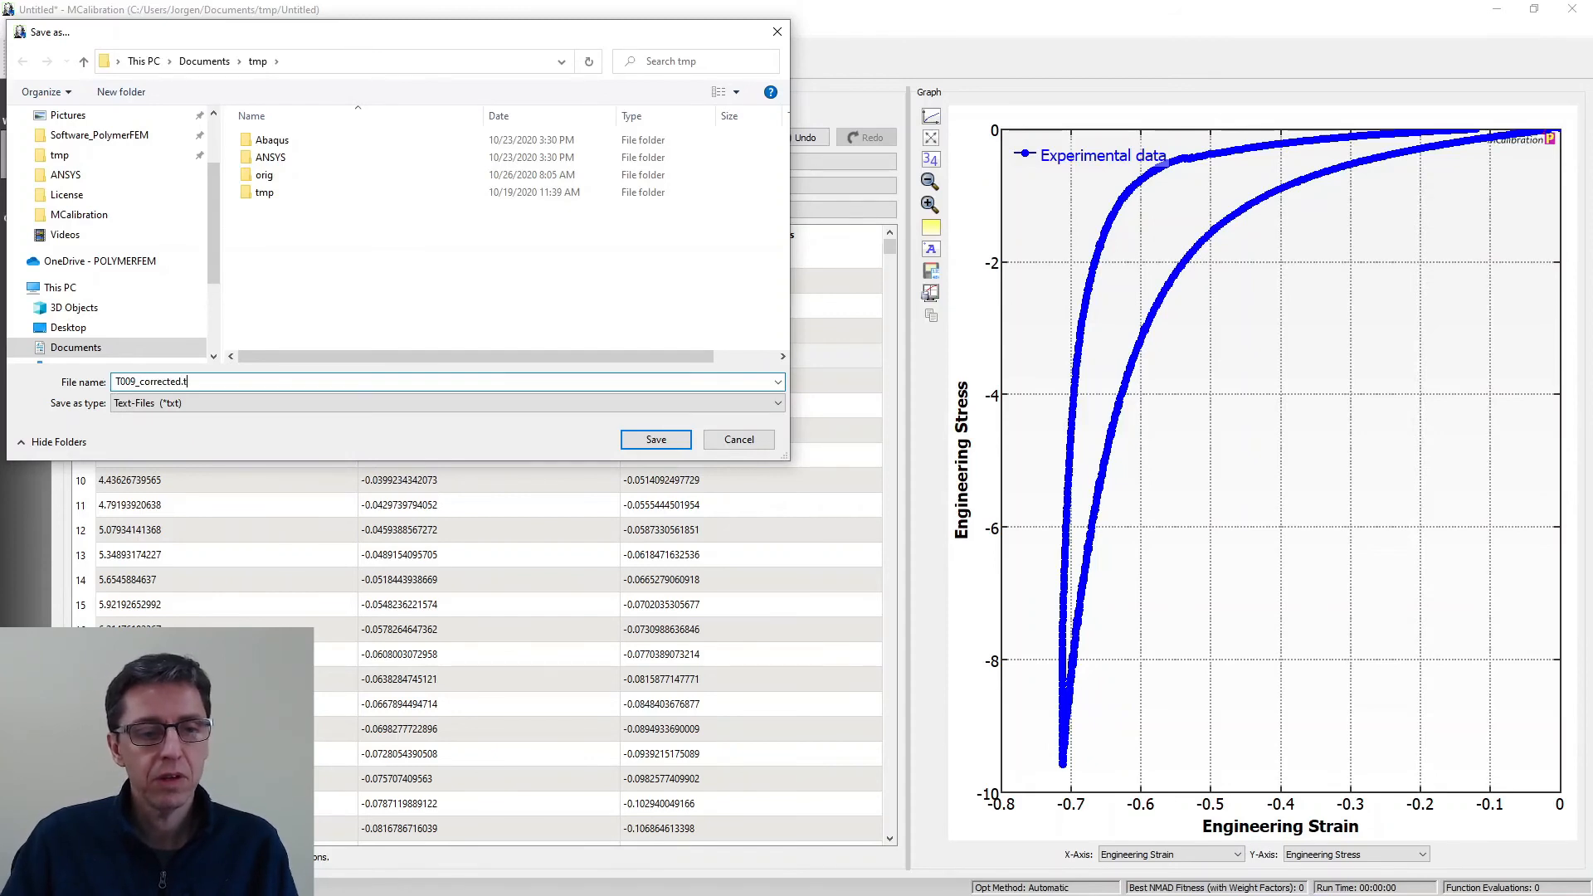
key("Return")
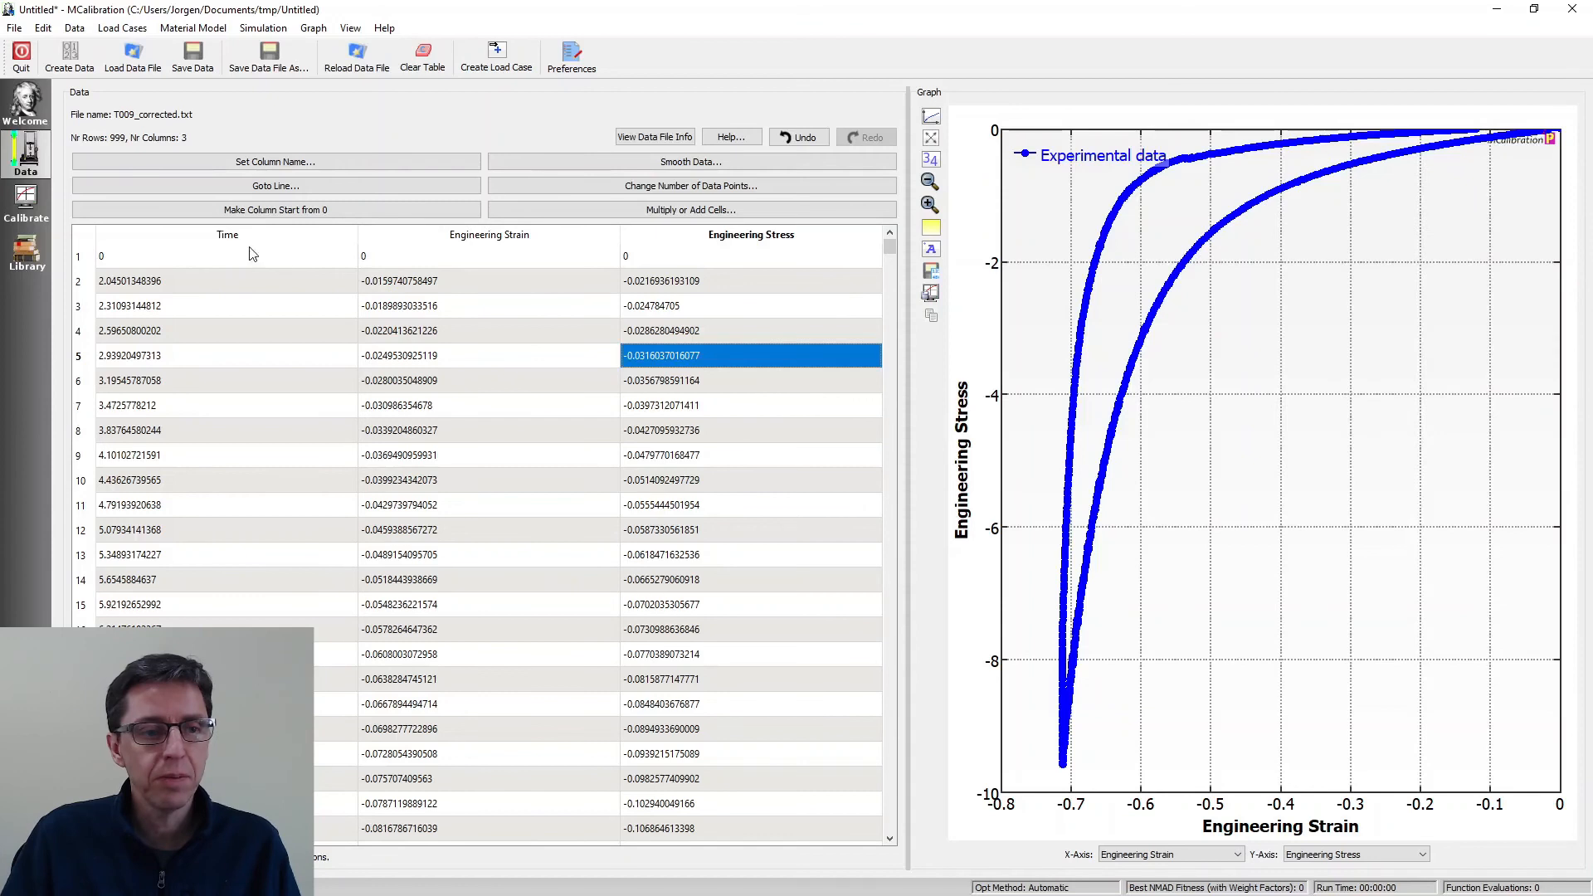
- Create a strain-controlled load case named T009_corrected from the data and plot it as engineering stress against engineering strain
left_click(36, 224)
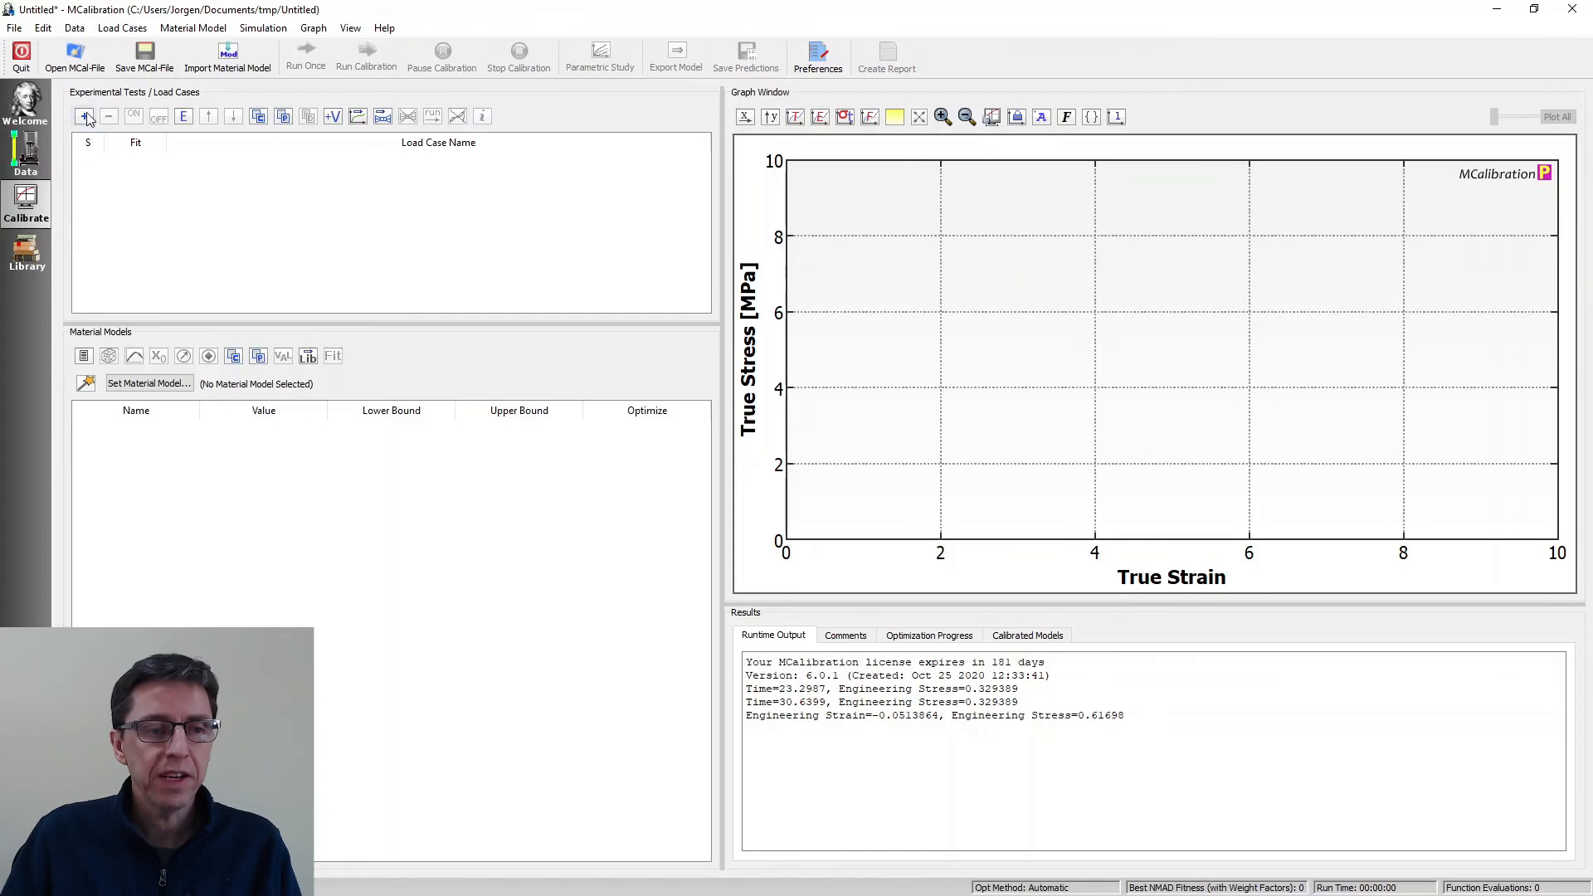
left_click(31, 166)
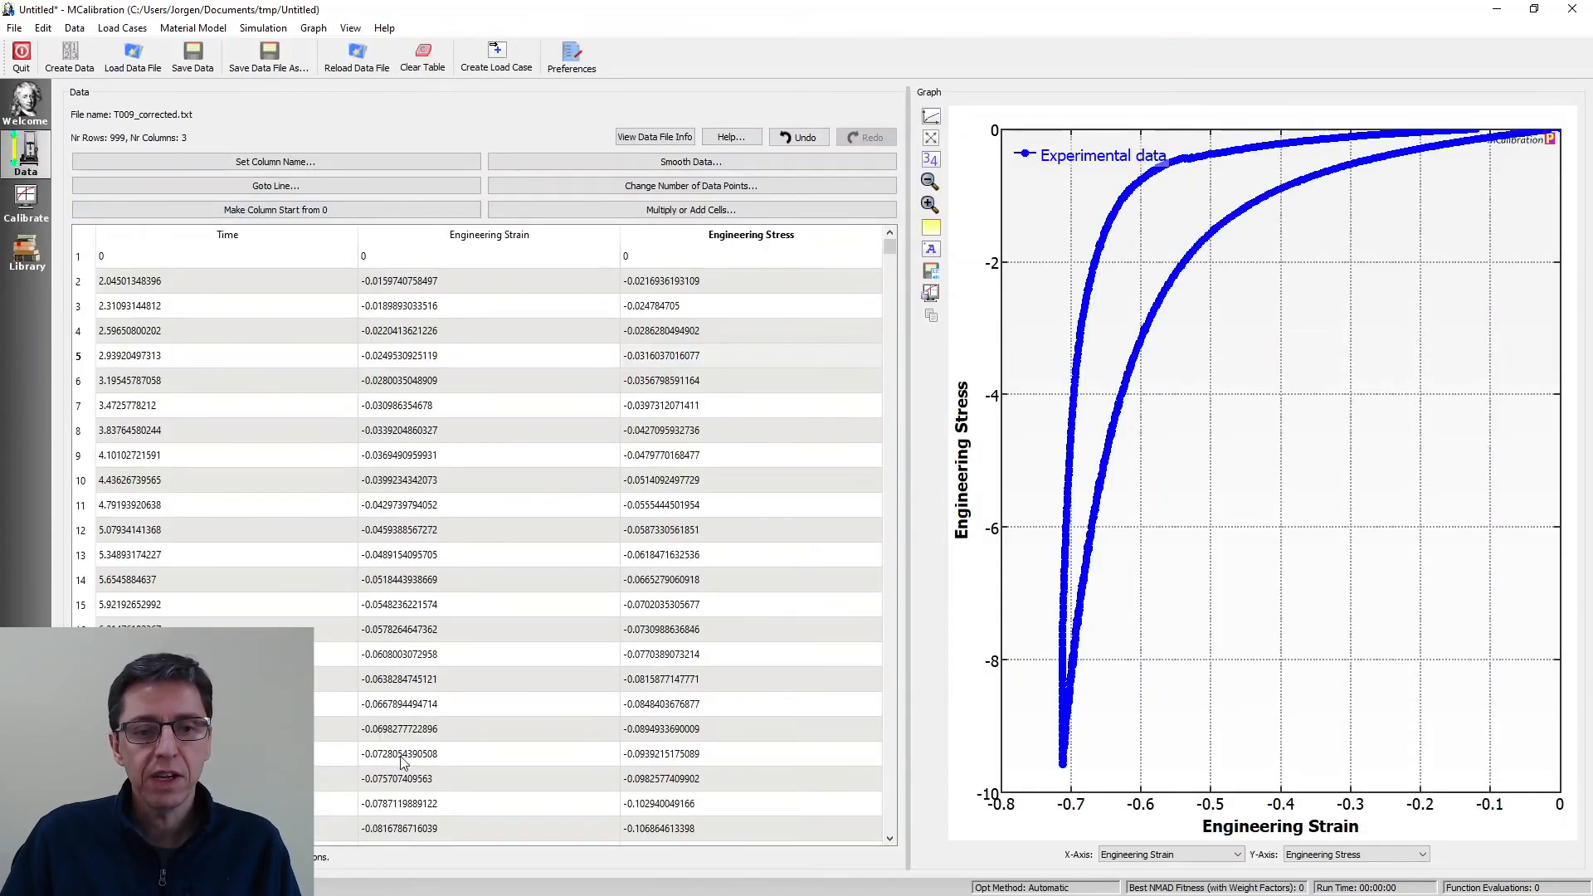
left_click(488, 54)
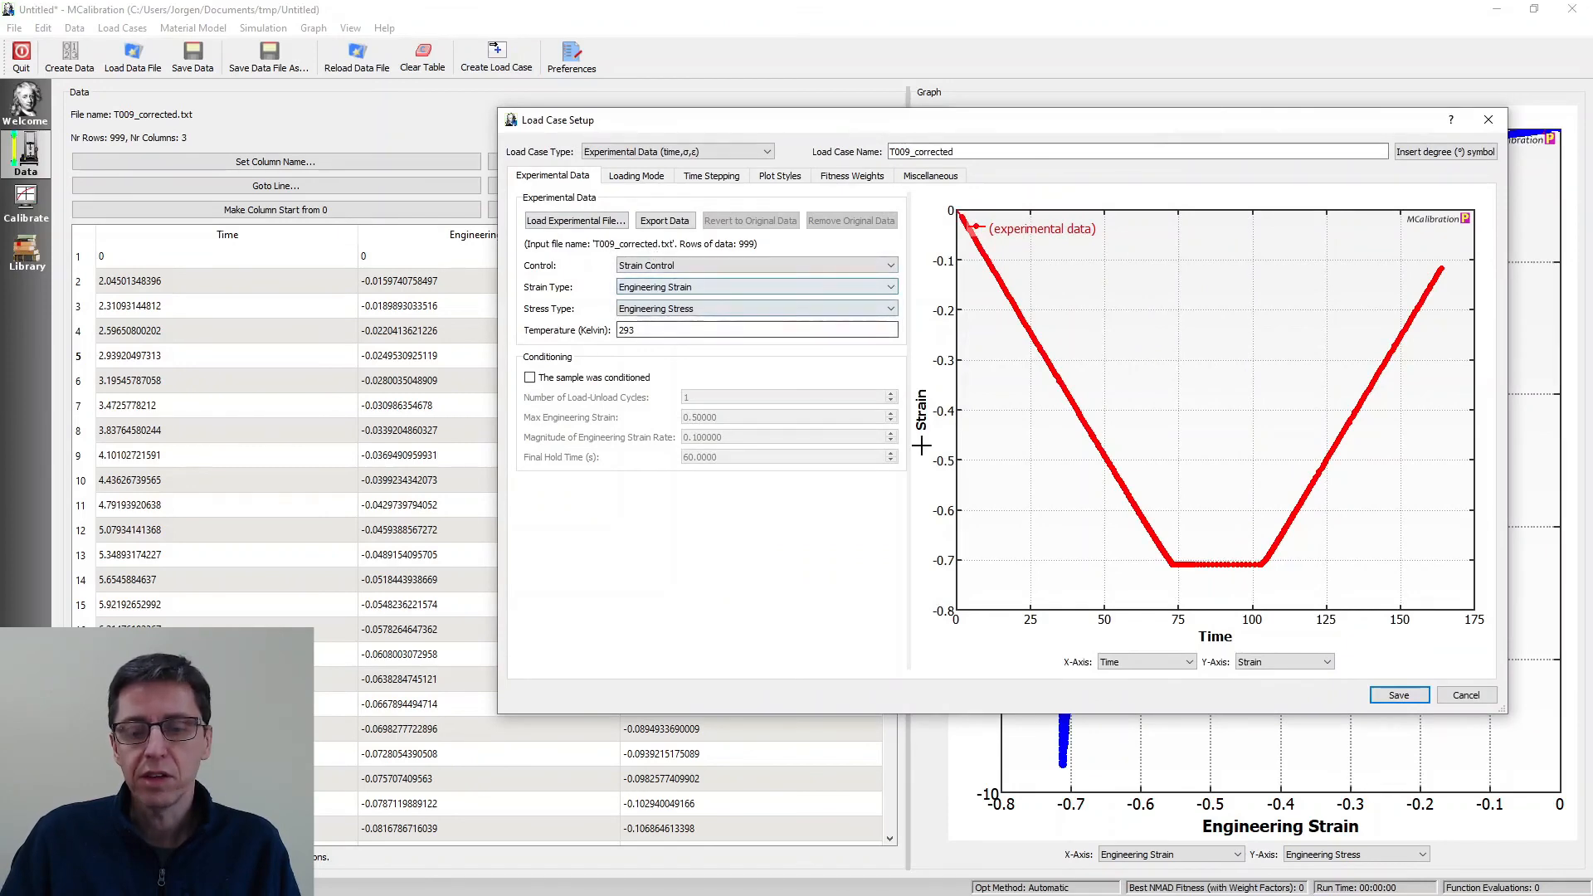
left_click(1400, 696)
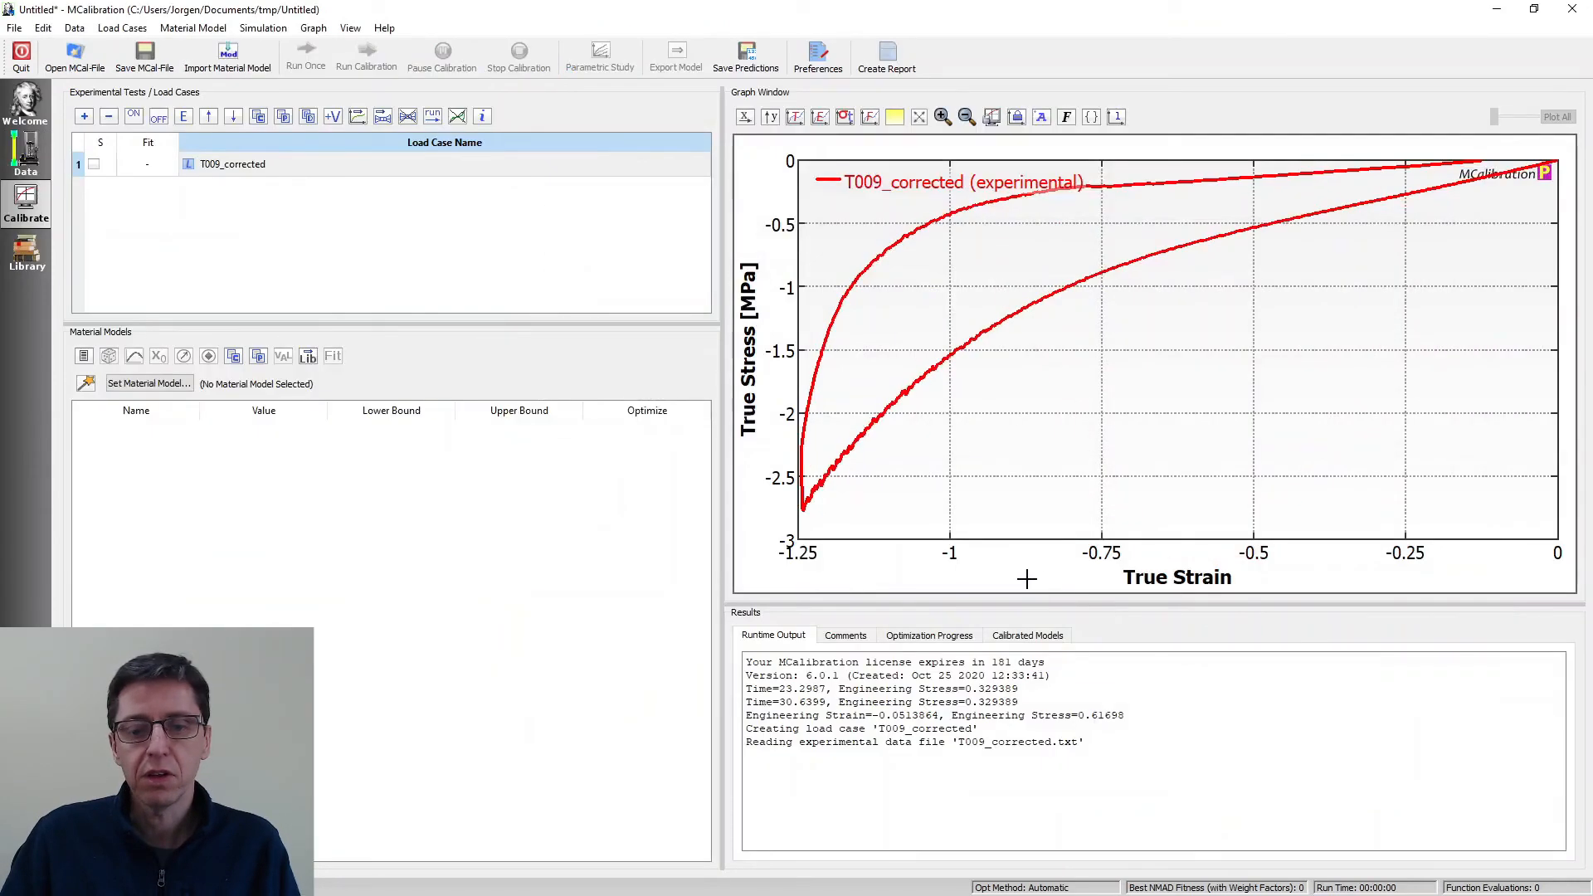
left_click(820, 116)
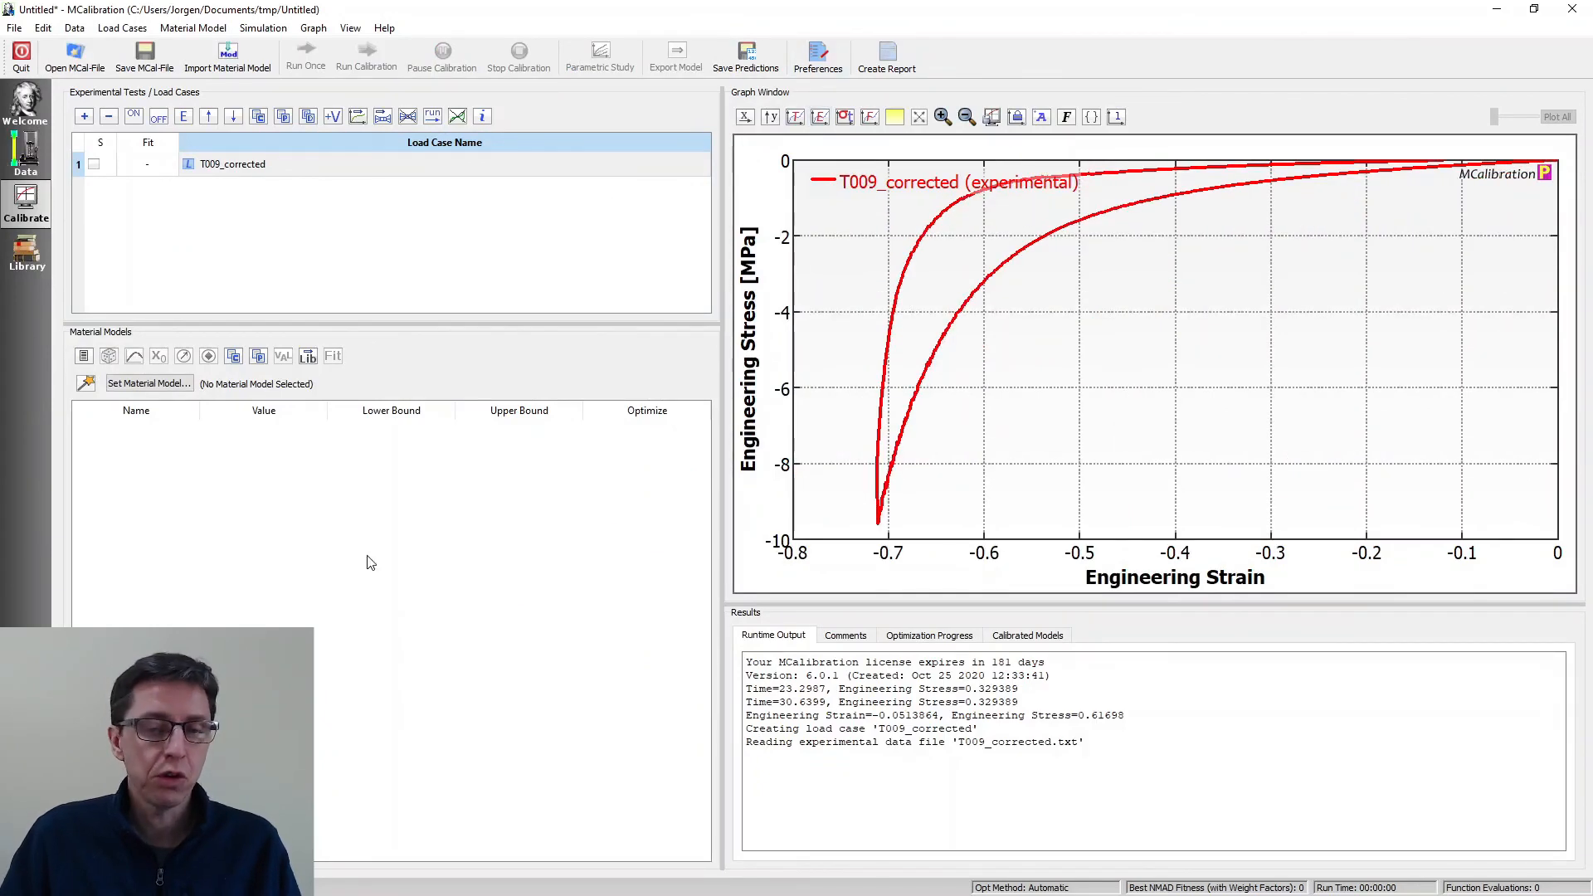